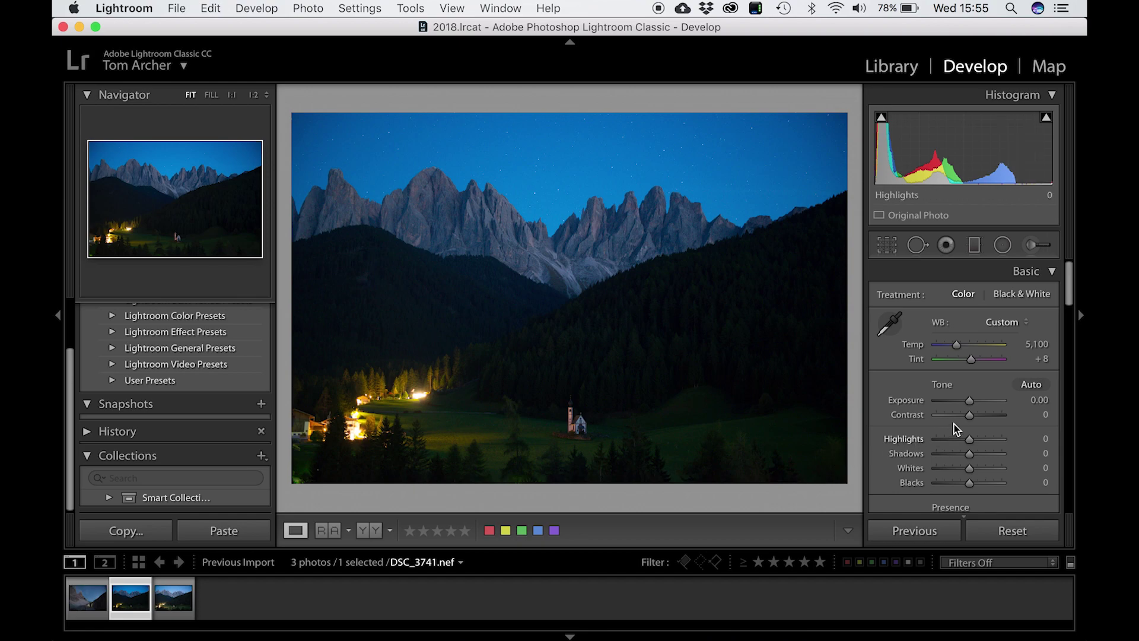
# Brighten the photo by setting the Exposure to +1.65 and the Contrast to +10
pyautogui.moveTo(968, 401); pyautogui.dragTo(979, 401)
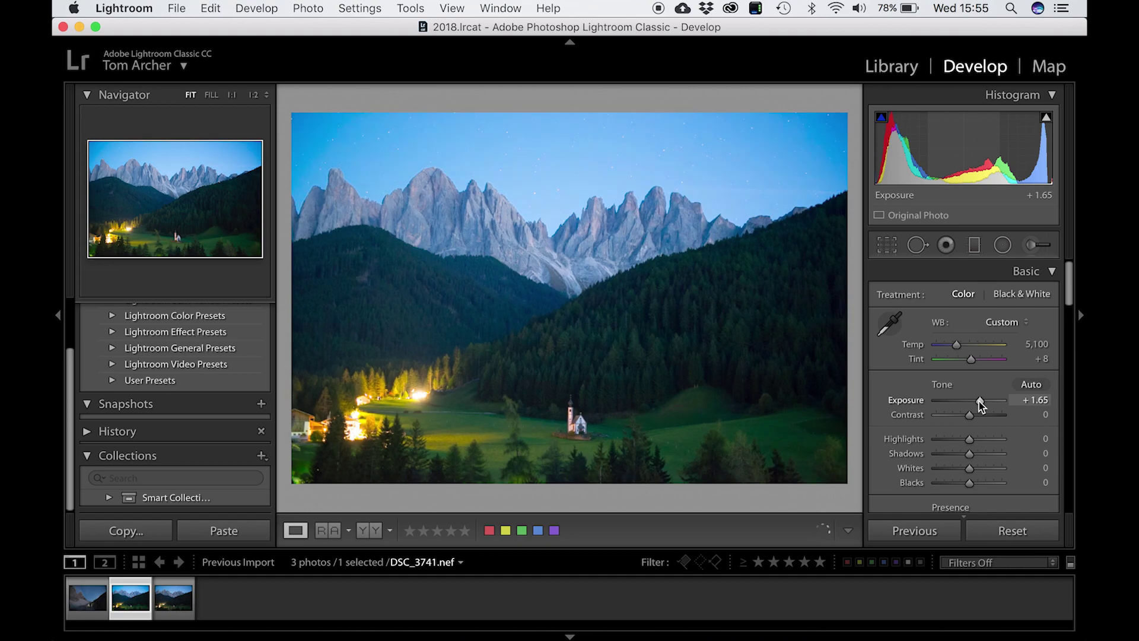
pyautogui.click(1028, 414)
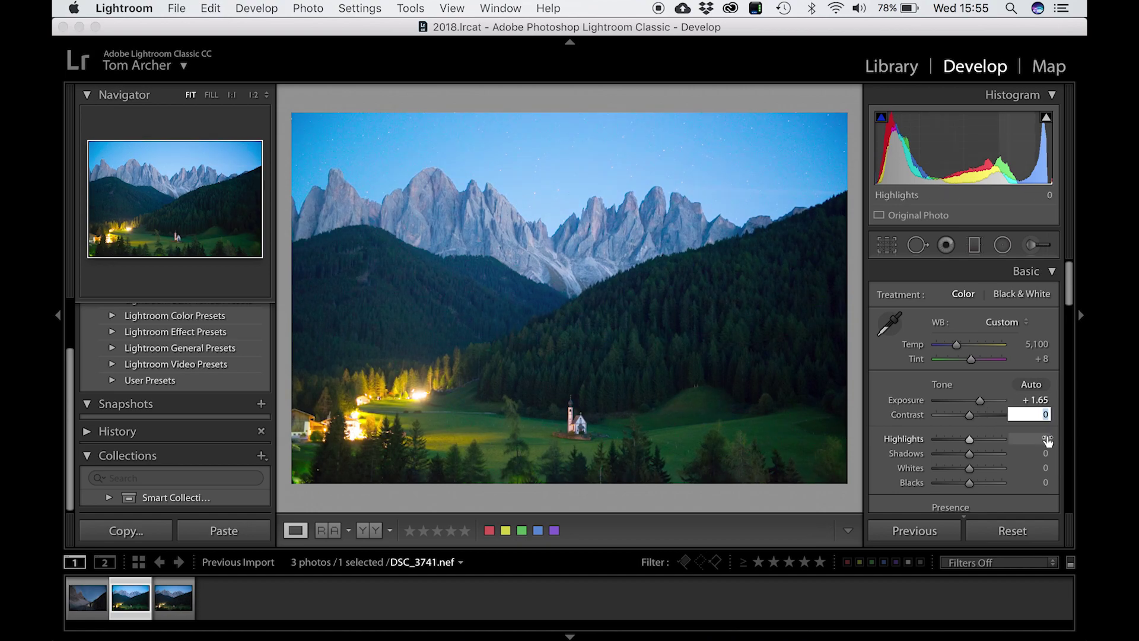
pyautogui.write('6')
pyautogui.press('Return')
pyautogui.press('Up')
pyautogui.press('Up')
pyautogui.press('Up')
pyautogui.press('Up')
pyautogui.press('Up')
pyautogui.press('Up')
pyautogui.press('Up')
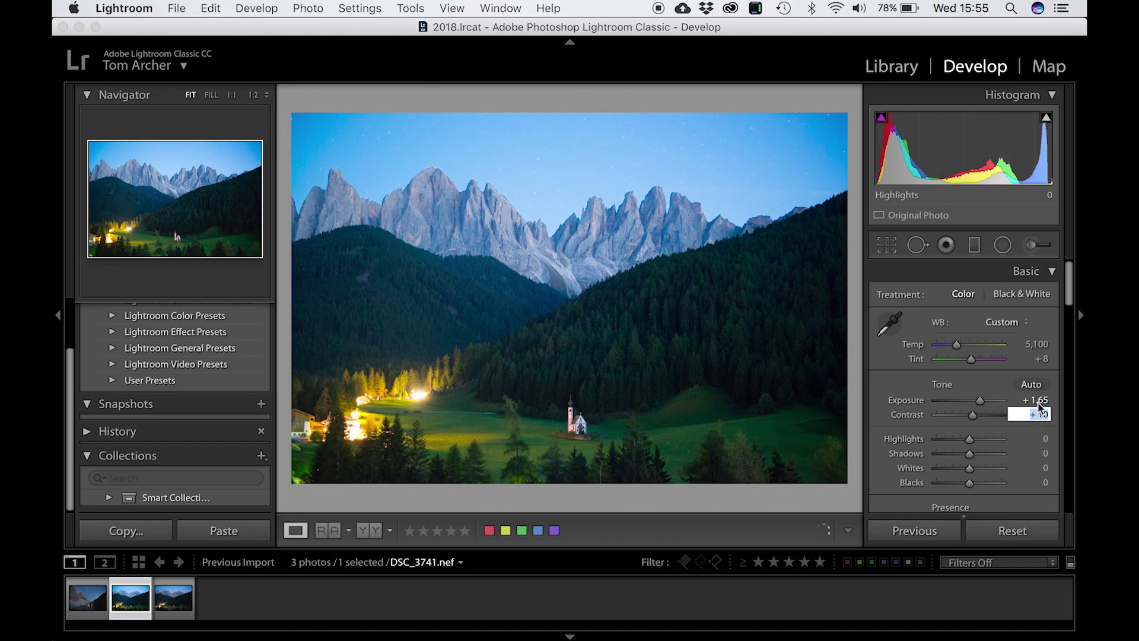
# Set the photo's Clarity to +13
pyautogui.moveTo(1065, 280); pyautogui.dragTo(1065, 333)
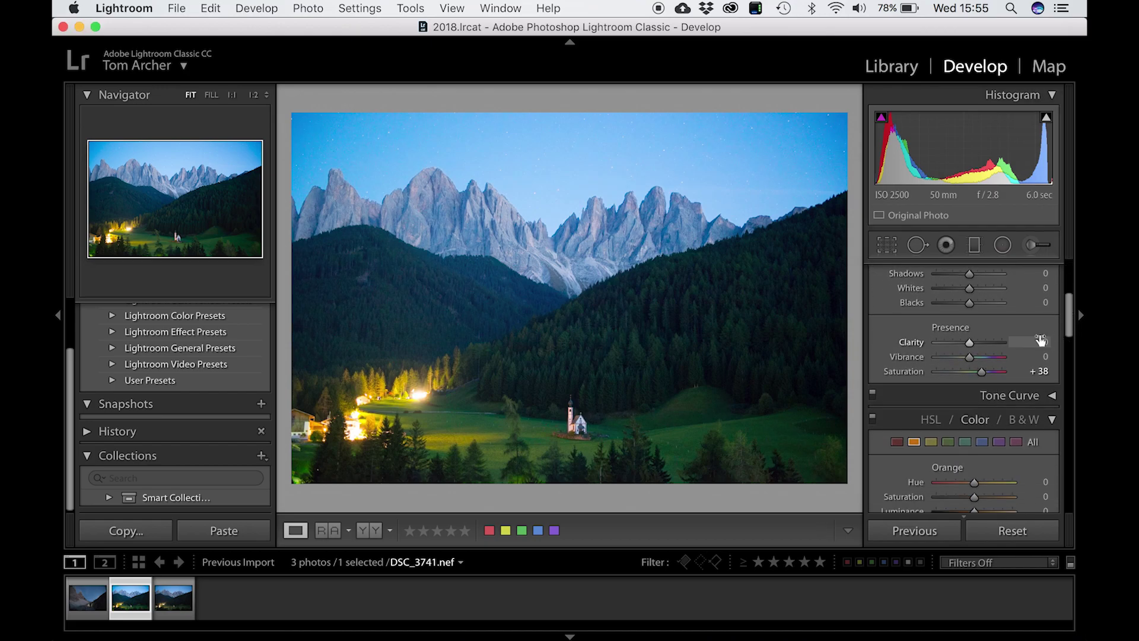
pyautogui.click(1045, 342)
pyautogui.press('Up')
pyautogui.press('Up')
pyautogui.press('Up')
pyautogui.press('Up')
pyautogui.press('Up')
pyautogui.press('Up')
pyautogui.press('Up')
pyautogui.press('Up')
pyautogui.press('Up')
pyautogui.press('Up')
pyautogui.press('Up')
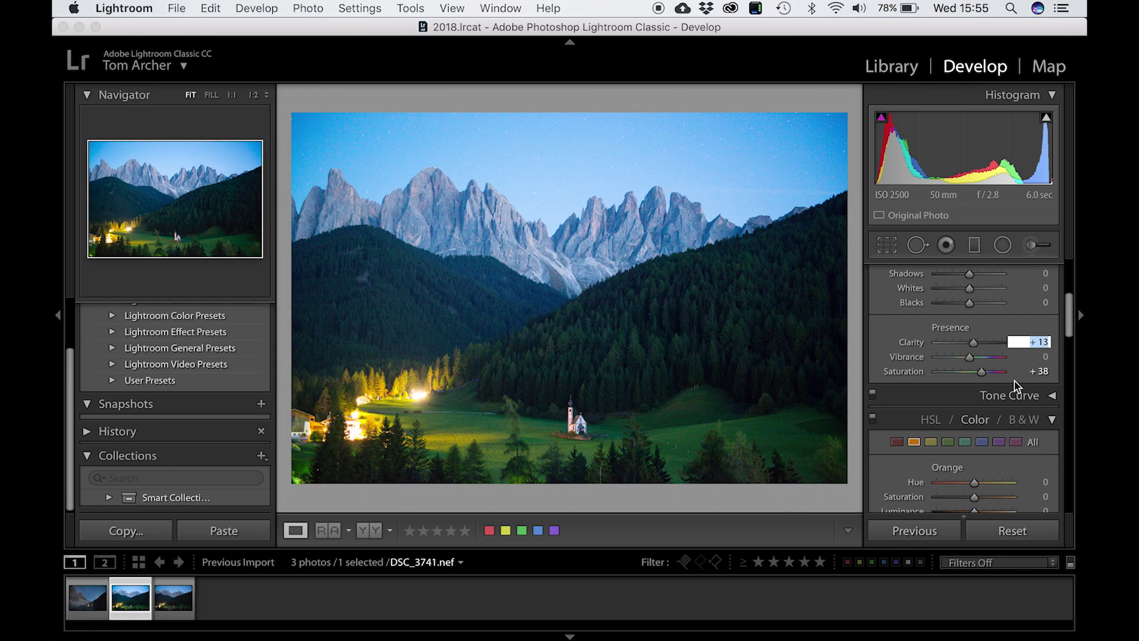
# Reduce the overall Saturation to +18 and set the Vibrance to +15
pyautogui.click(1030, 372)
pyautogui.press('Down')
pyautogui.press('Down')
pyautogui.press('Down')
pyautogui.press('Down')
pyautogui.press('Down')
pyautogui.press('Down')
pyautogui.press('Down')
pyautogui.press('Down')
pyautogui.press('Down')
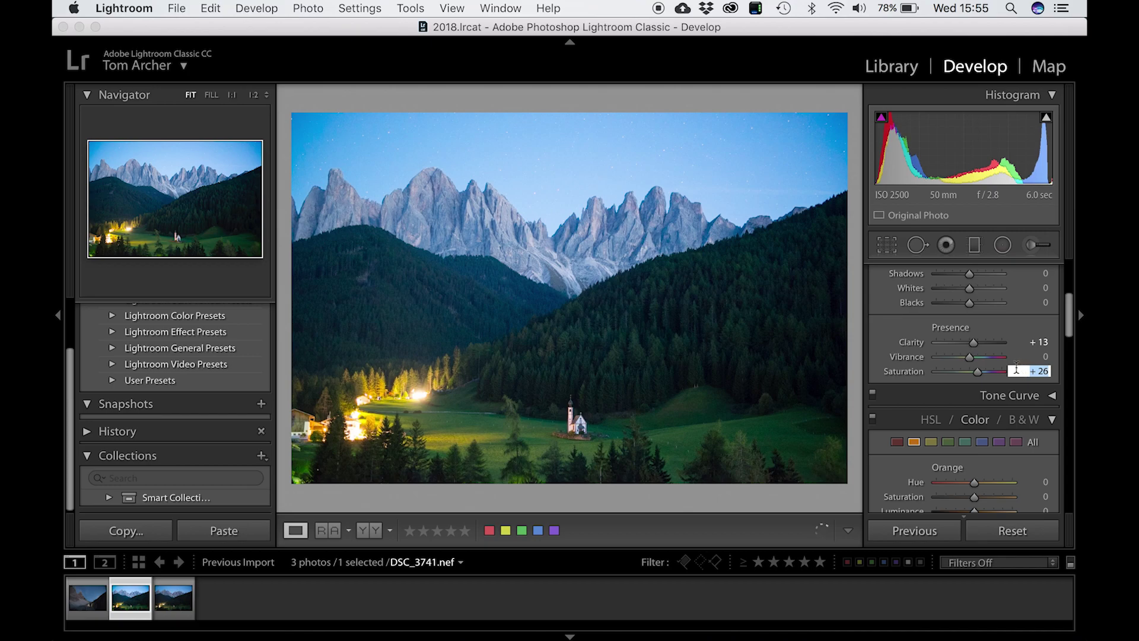
pyautogui.write('15')
pyautogui.click(1032, 357)
pyautogui.write('15')
pyautogui.click(1031, 370)
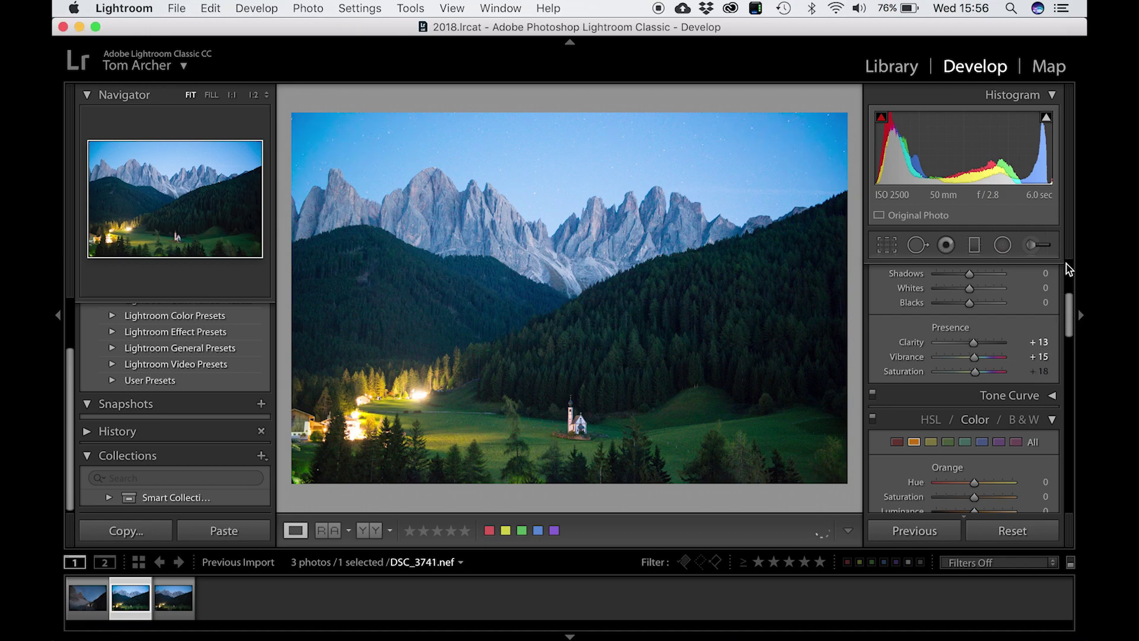
# Warm the white balance by raising the Temp to 6,250
pyautogui.moveTo(1067, 326); pyautogui.dragTo(1067, 302)
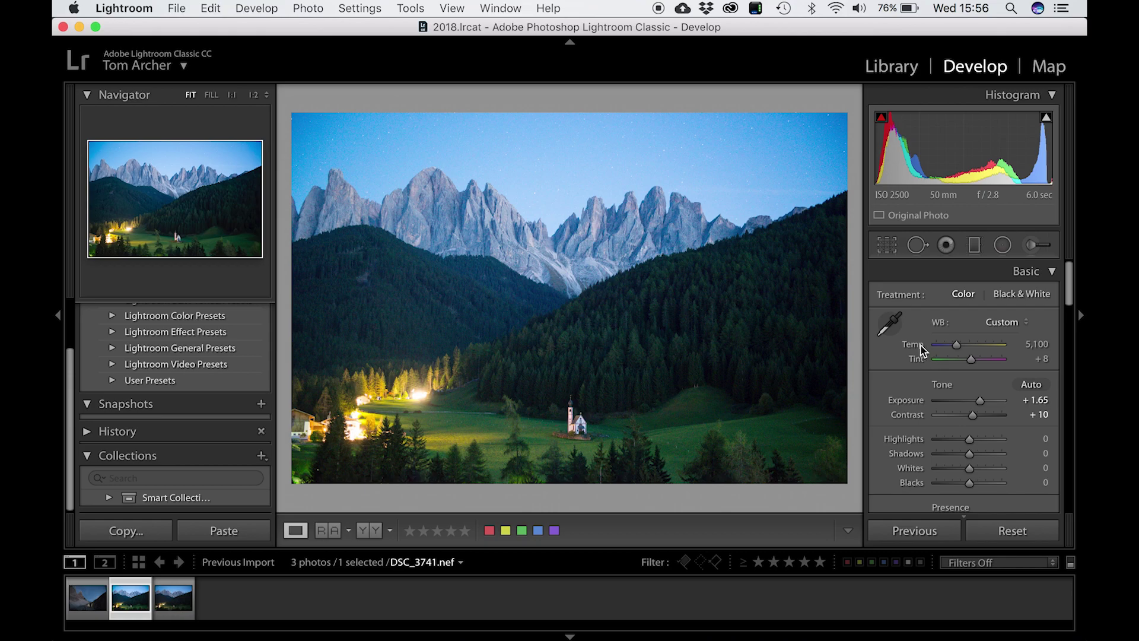
pyautogui.click(1023, 346)
pyautogui.press('Up')
pyautogui.press('Up')
pyautogui.press('Up')
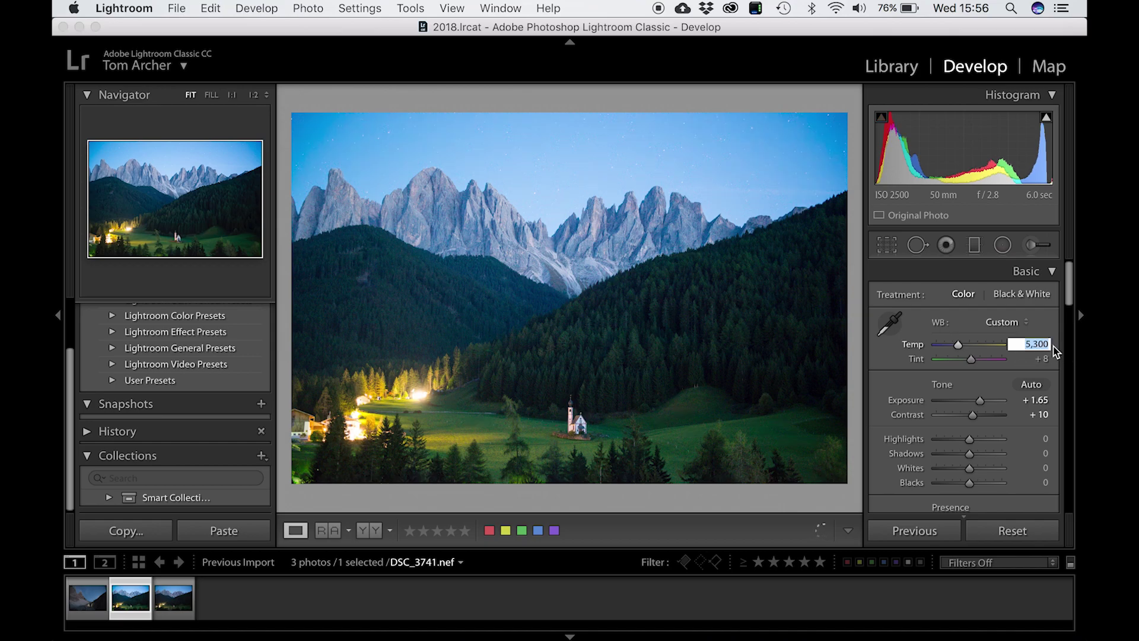
pyautogui.press('Up')
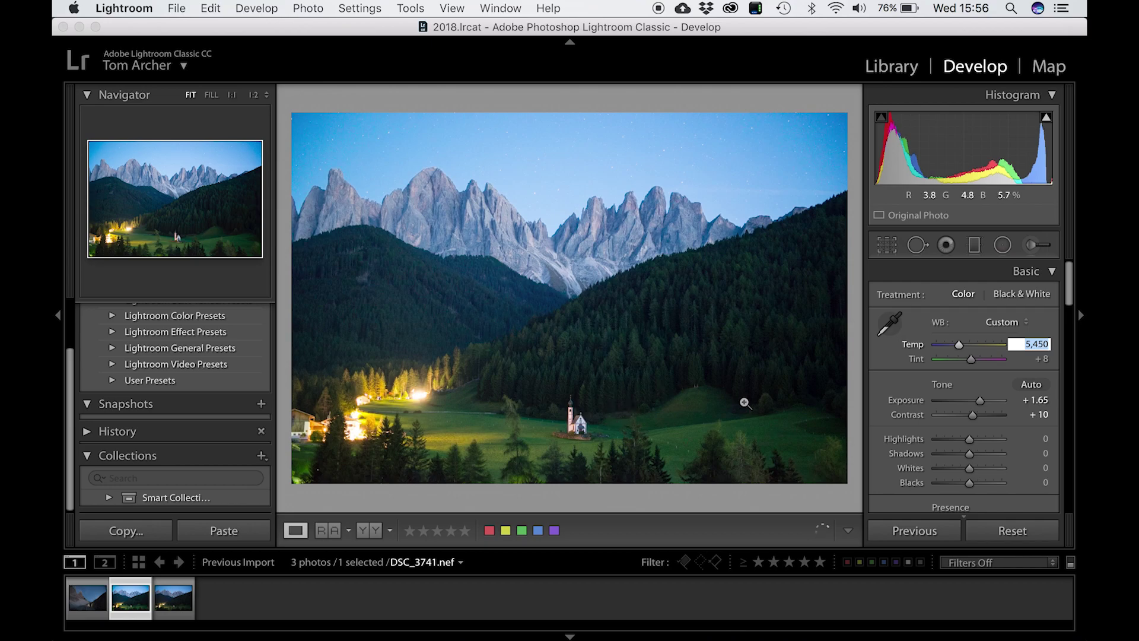
pyautogui.press('Up')
pyautogui.press('Up')
pyautogui.press('Up')
pyautogui.press('Up')
pyautogui.press('Up')
pyautogui.press('Up')
pyautogui.press('Up')
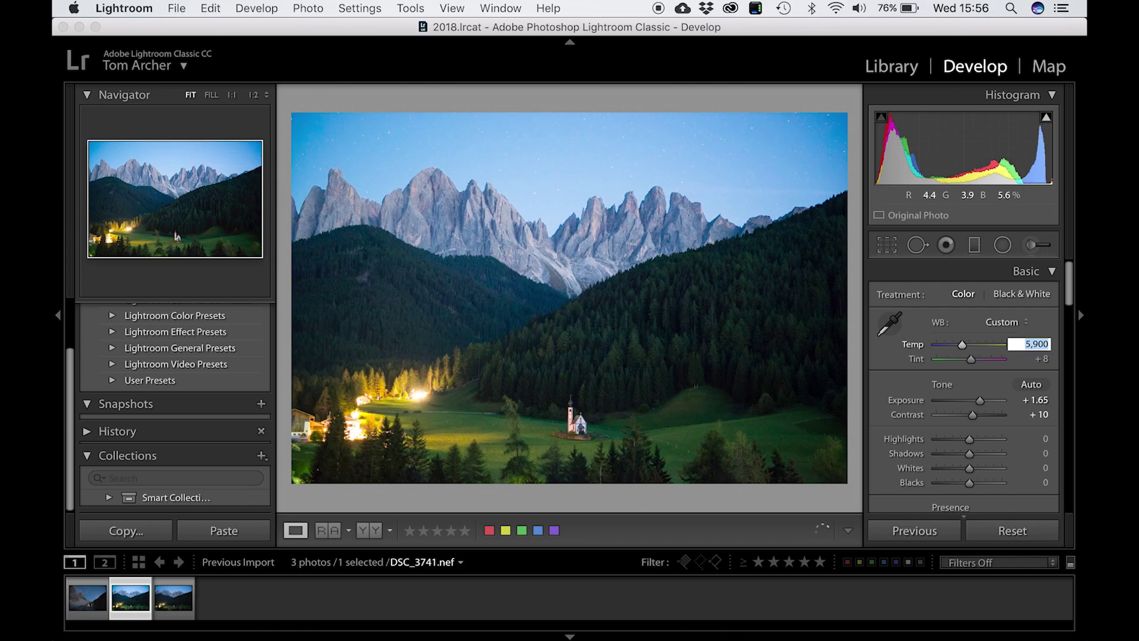
pyautogui.press('Up')
pyautogui.press('Up')
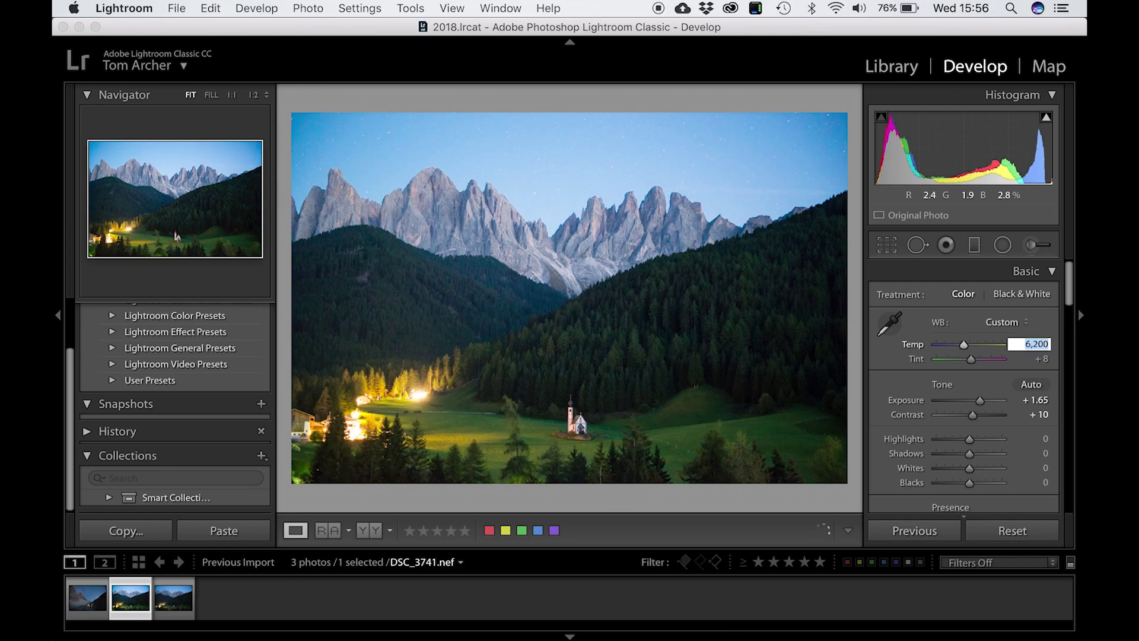
# Draw a diagonal graduated filter from the photo's lower-right corner up across the forested slope
pyautogui.click(978, 256)
pyautogui.click(976, 248)
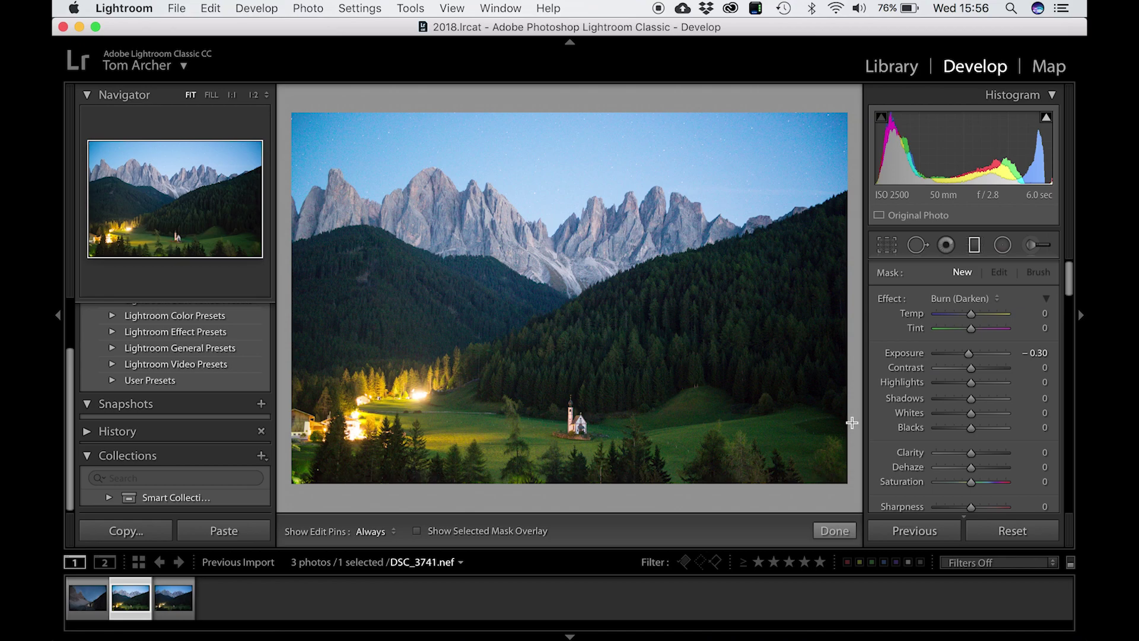
pyautogui.moveTo(814, 407); pyautogui.dragTo(610, 311)
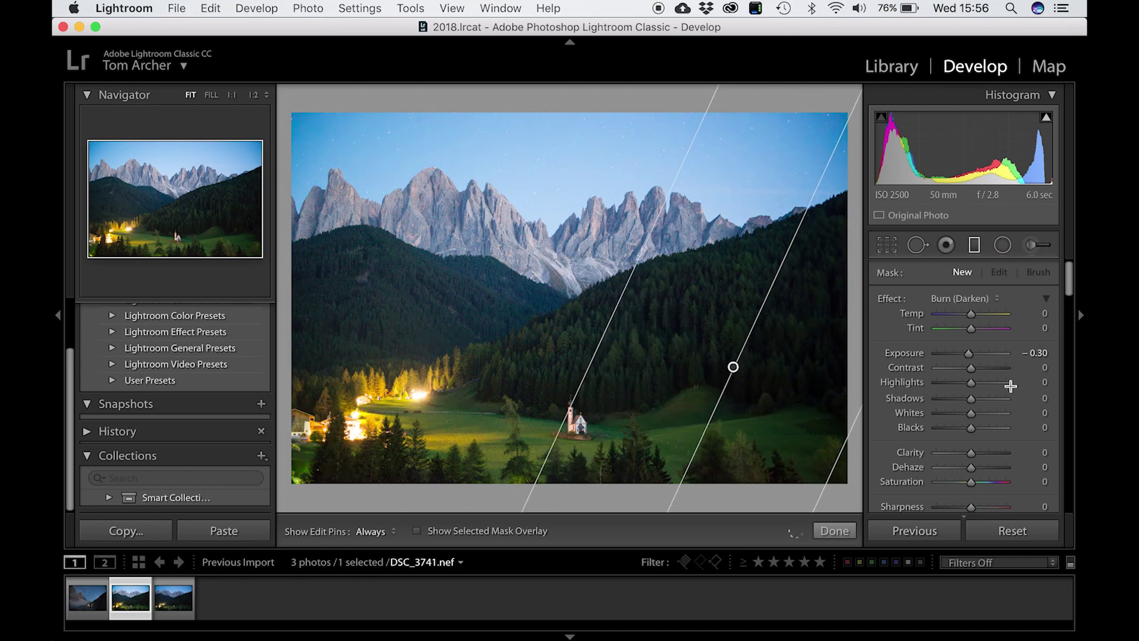
# Set the diagonal graduated filter's Exposure to 0.90 and finish editing the filter
pyautogui.click(1032, 352)
pyautogui.press('Up')
pyautogui.press('Up')
pyautogui.press('Up')
pyautogui.press('Up')
pyautogui.press('Up')
pyautogui.press('Up')
pyautogui.press('Up')
pyautogui.press('Up')
pyautogui.press('Up')
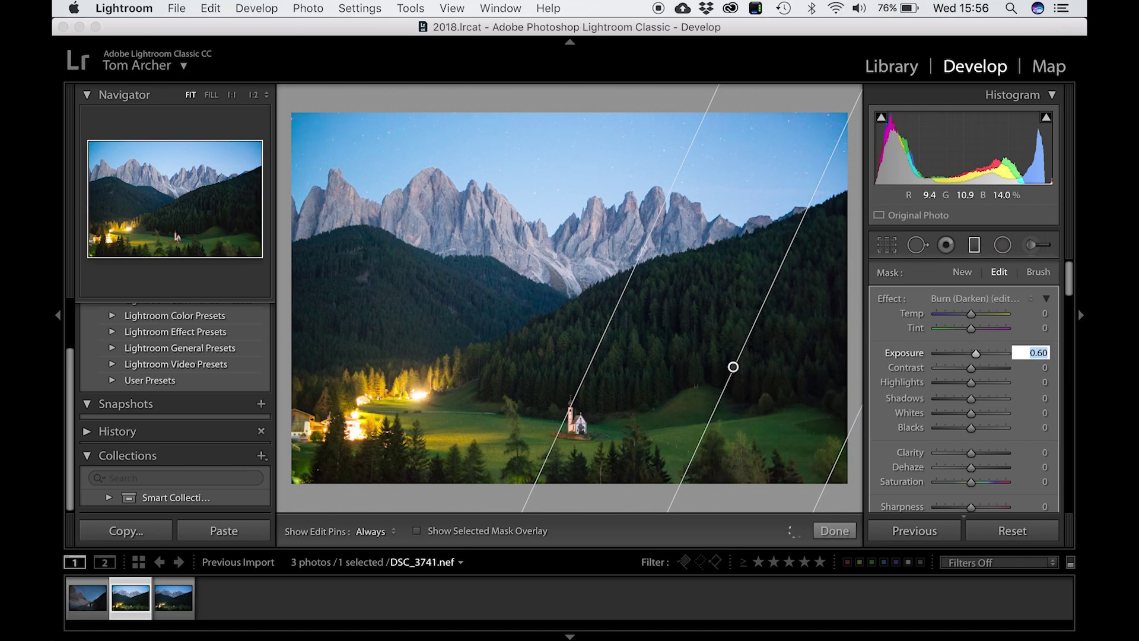
pyautogui.press('Up')
pyautogui.press('Up')
pyautogui.press('Up')
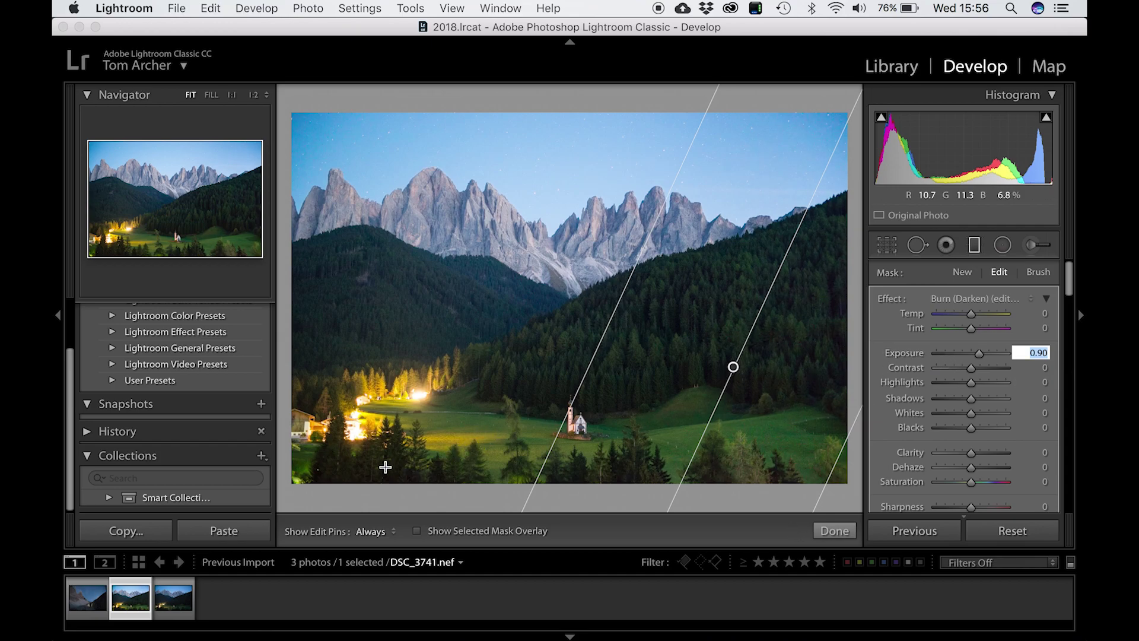
pyautogui.press('Return')
pyautogui.click(705, 381)
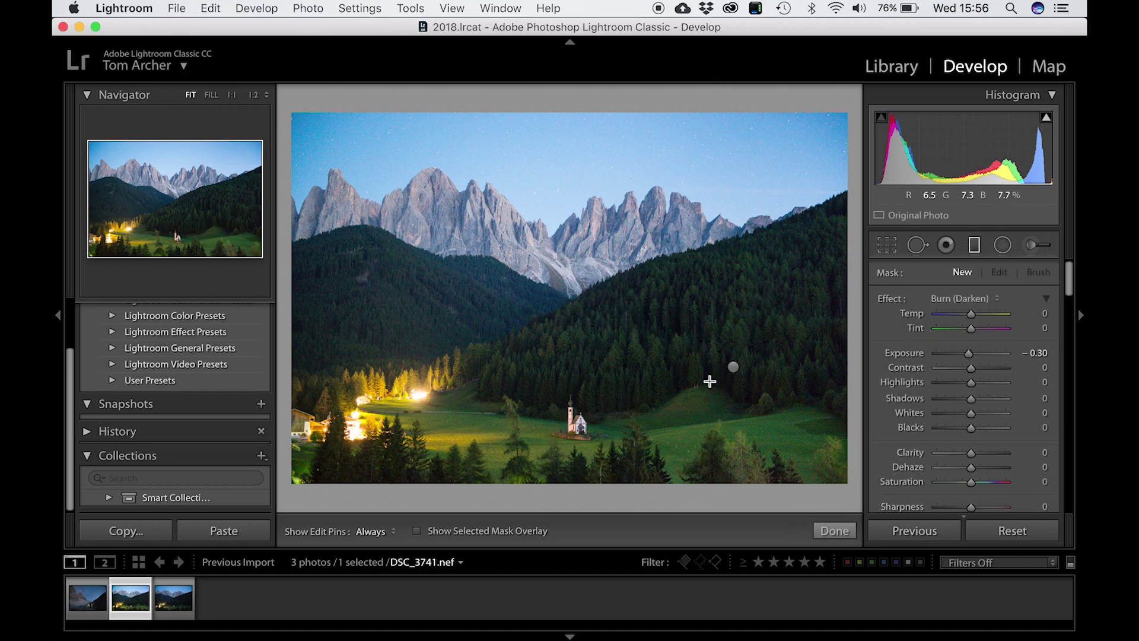
pyautogui.press('m')
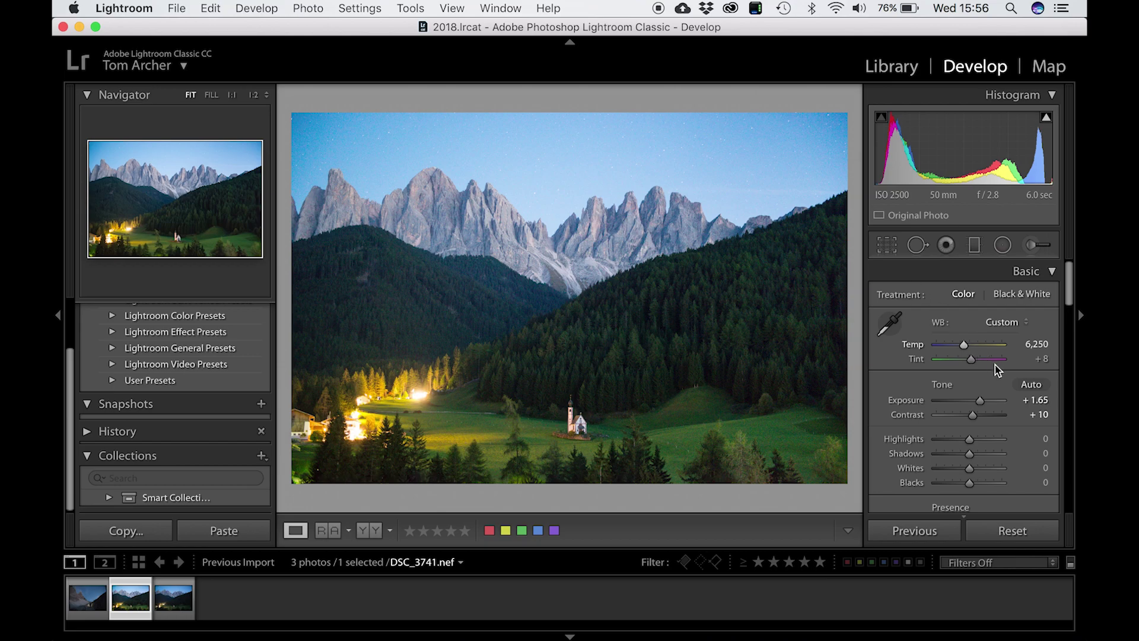
# Fine-tune the white balance to a Temp of 6,100 and a Tint of +4
pyautogui.click(1036, 349)
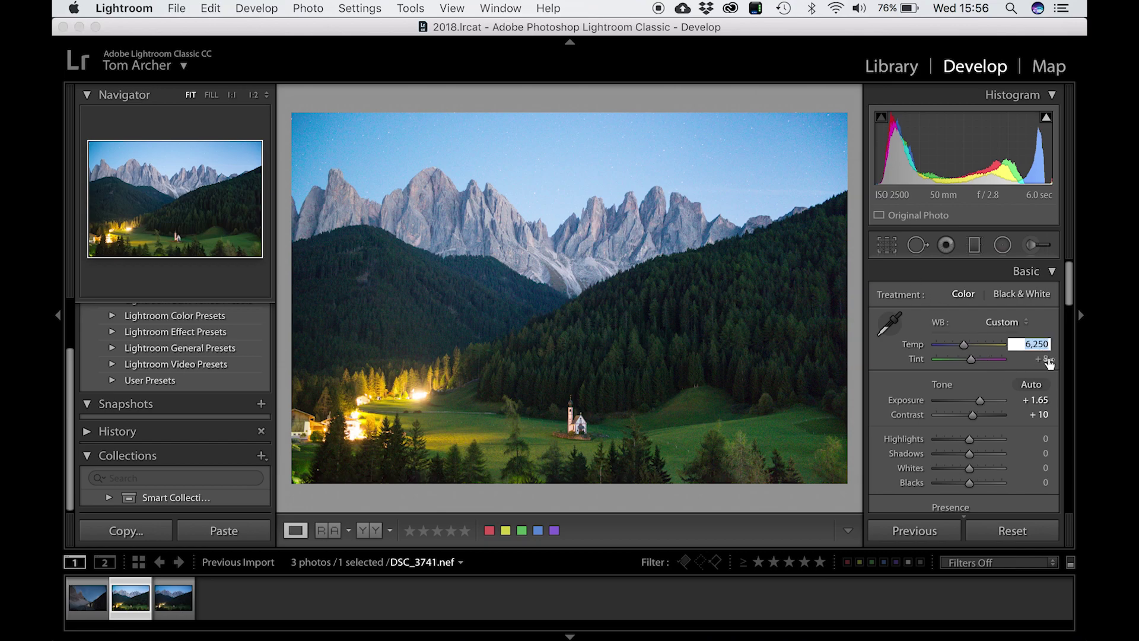
pyautogui.press('Down')
pyautogui.press('Down')
pyautogui.press('Down')
pyautogui.press('Return')
pyautogui.click(1042, 360)
pyautogui.press('Down')
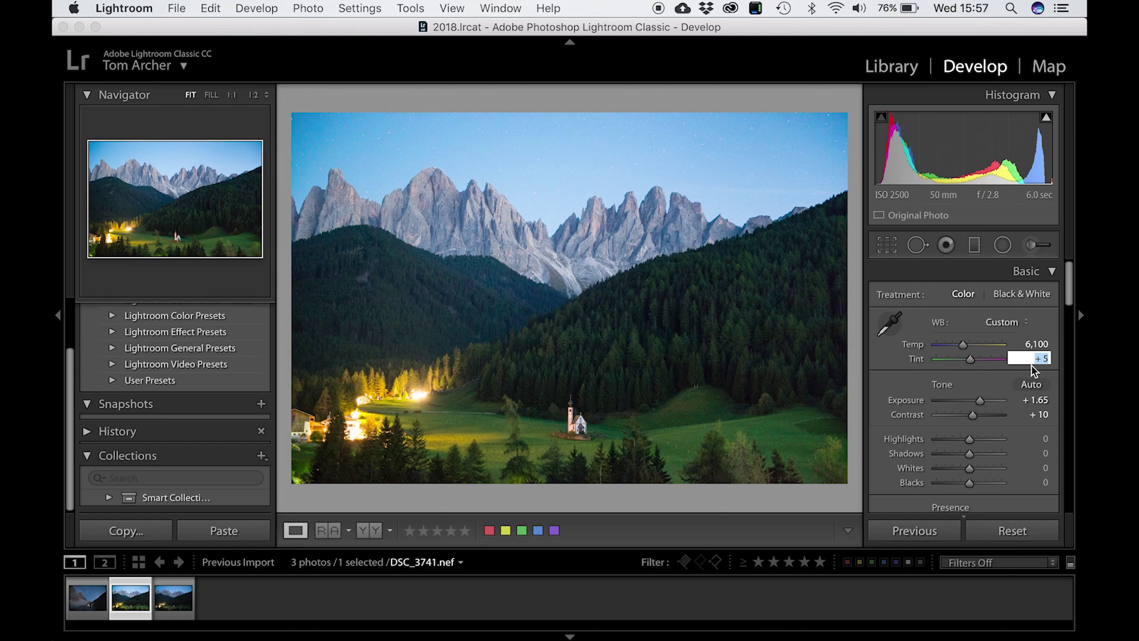
# Add a slightly tilted graduated filter from the sky down across the mountains with an Exposure of −1.20
pyautogui.click(975, 249)
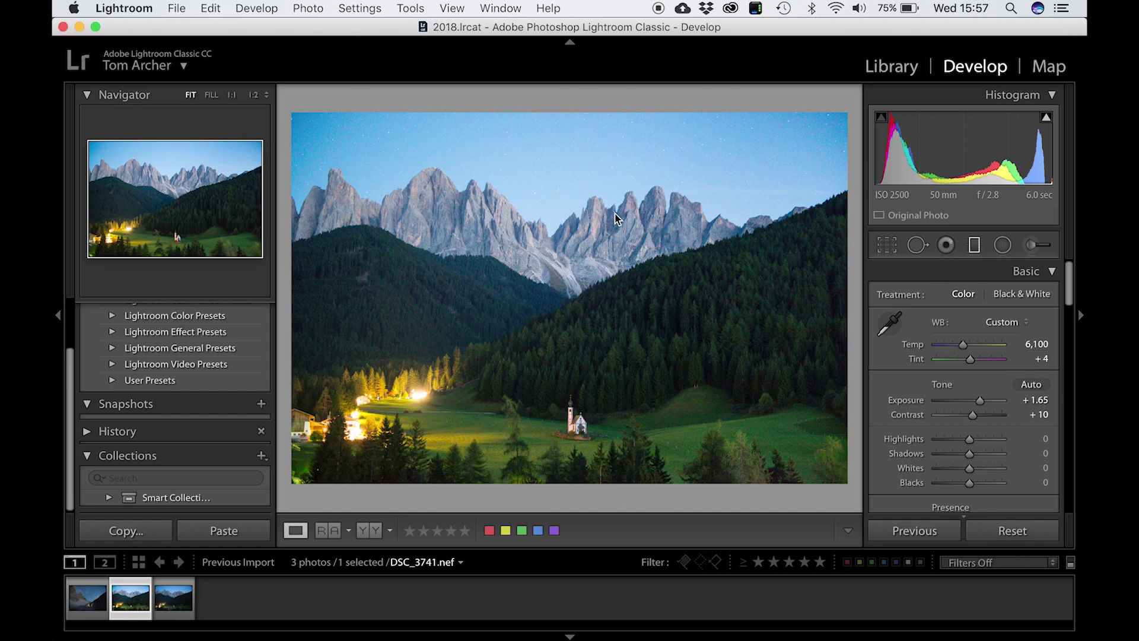
pyautogui.moveTo(556, 173); pyautogui.dragTo(564, 326)
pyautogui.moveTo(1031, 353); pyautogui.dragTo(1001, 354)
pyautogui.click(1019, 352)
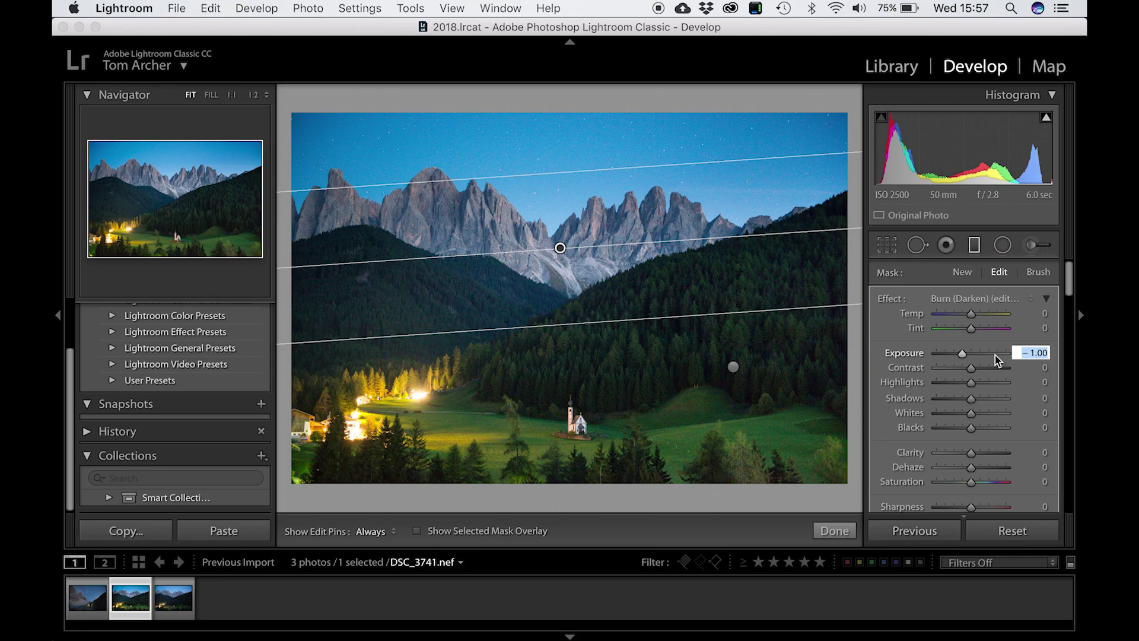
pyautogui.press('Down')
pyautogui.press('Down')
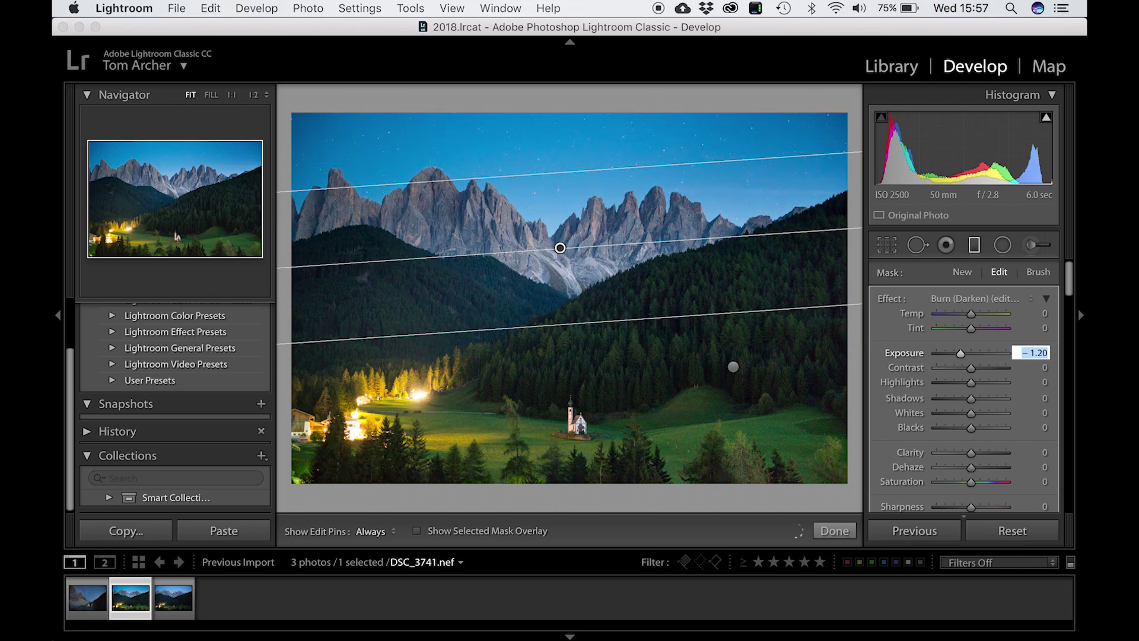
pyautogui.press('Return')
# Add another graduated filter from the photo's top edge down to the mountains with an Exposure of −1.00
pyautogui.click(574, 111)
pyautogui.moveTo(575, 107); pyautogui.dragTo(591, 217)
pyautogui.moveTo(1028, 354); pyautogui.dragTo(1001, 352)
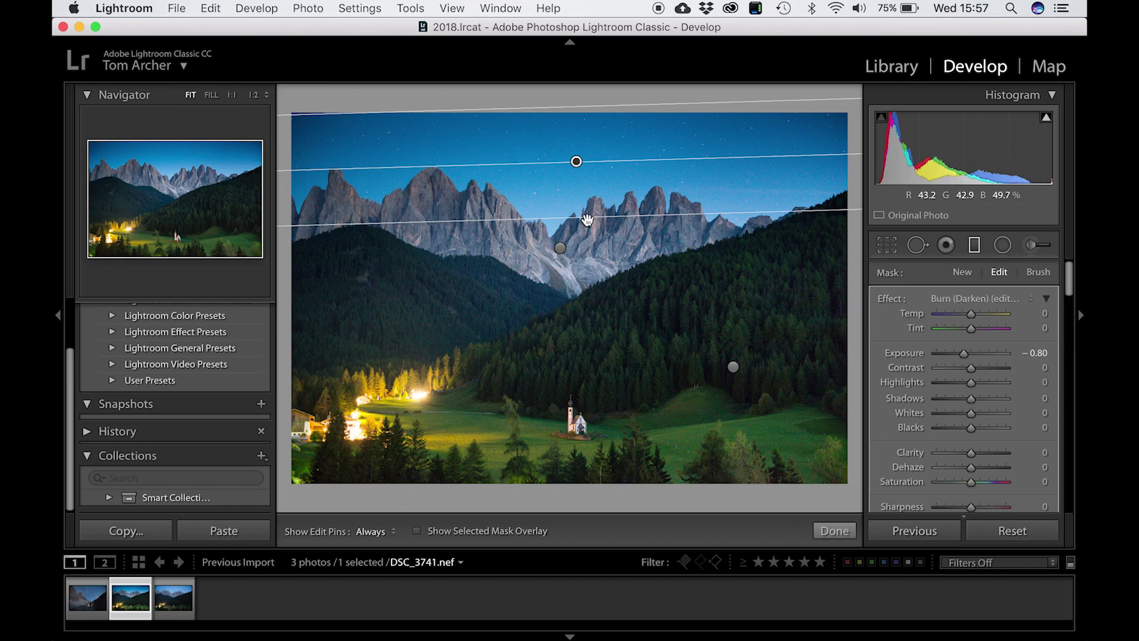
pyautogui.moveTo(586, 219); pyautogui.dragTo(587, 250)
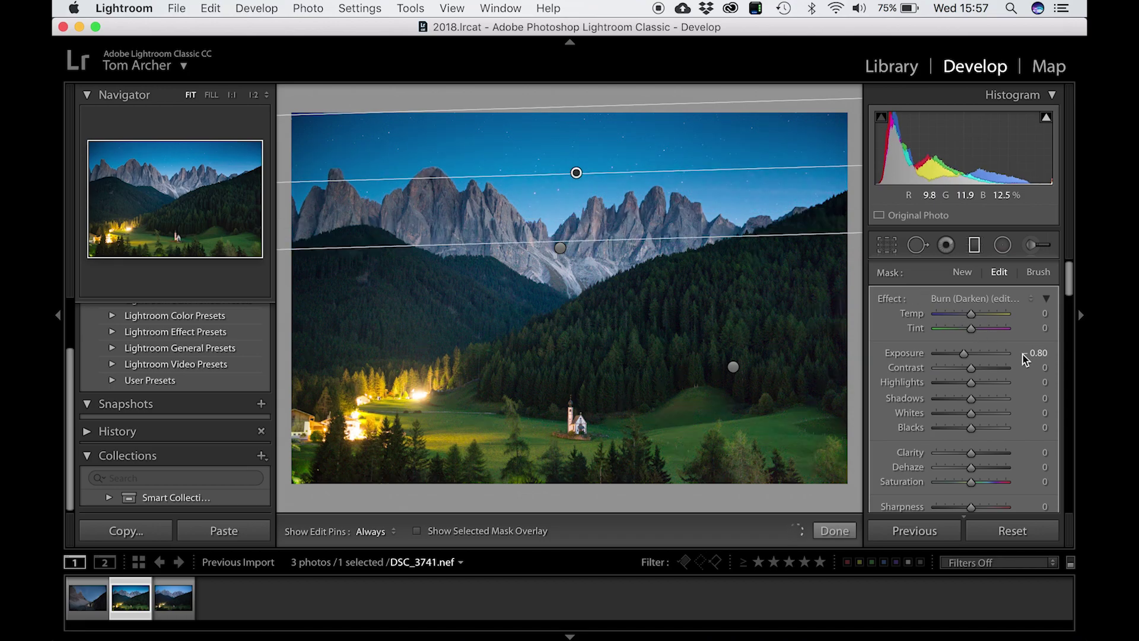
pyautogui.moveTo(1033, 353); pyautogui.dragTo(1029, 352)
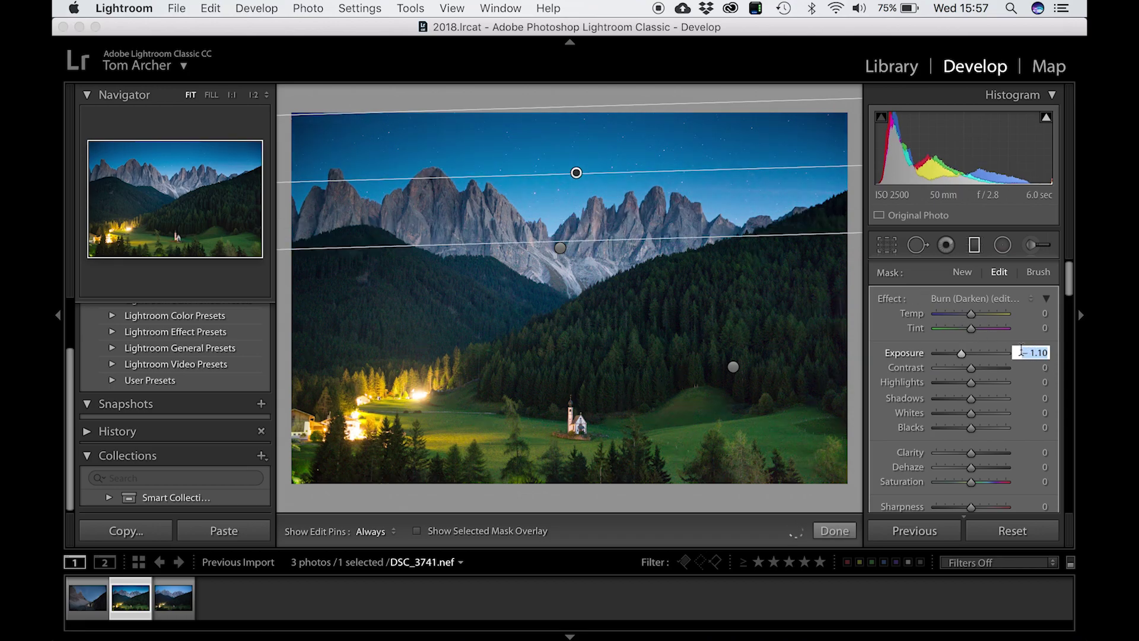
# Cool the upper sky filter to a Temp of −16 and finish editing the filters
pyautogui.click(1035, 314)
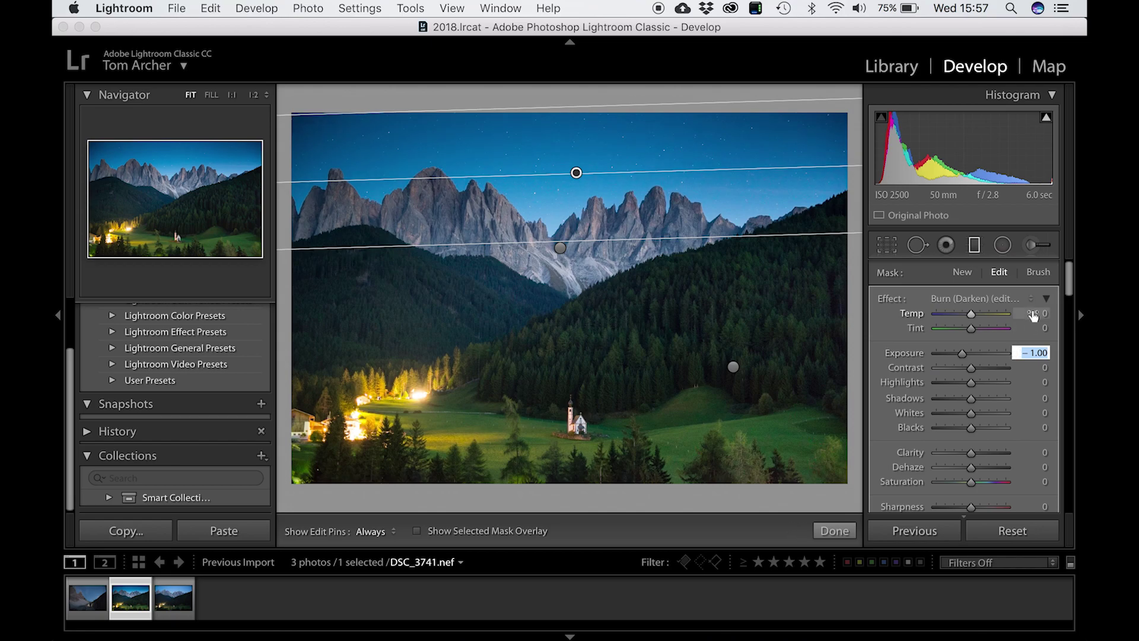
pyautogui.write('-4')
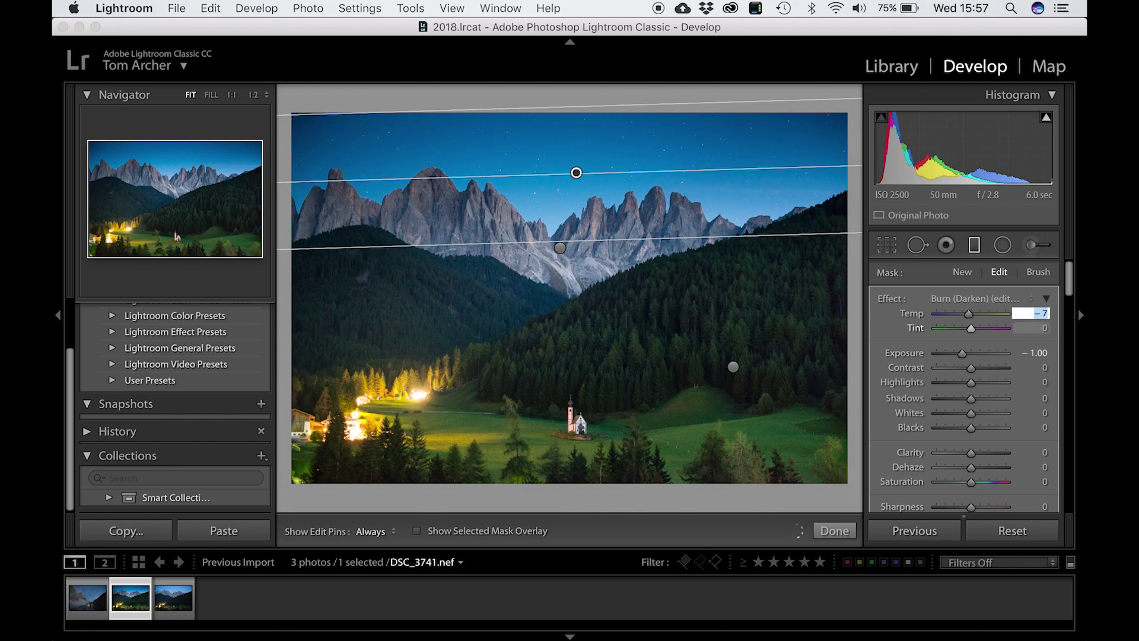
pyautogui.press('Down')
pyautogui.press('Down')
pyautogui.press('Down')
pyautogui.press('Down')
pyautogui.press('Down')
pyautogui.press('Down')
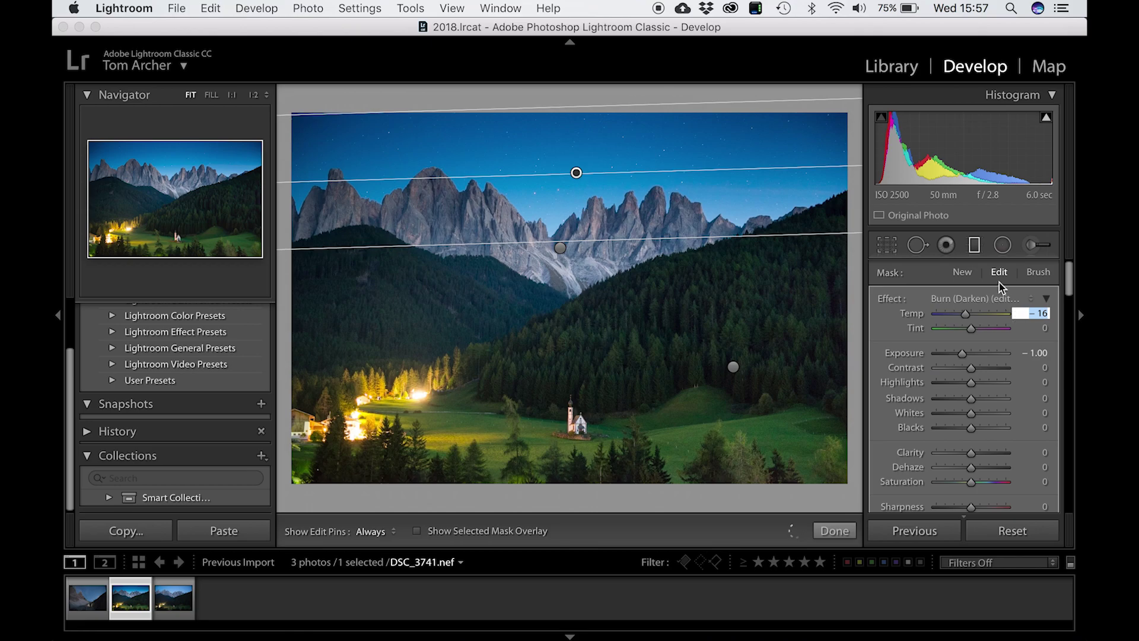
pyautogui.press('Return')
pyautogui.press('m')
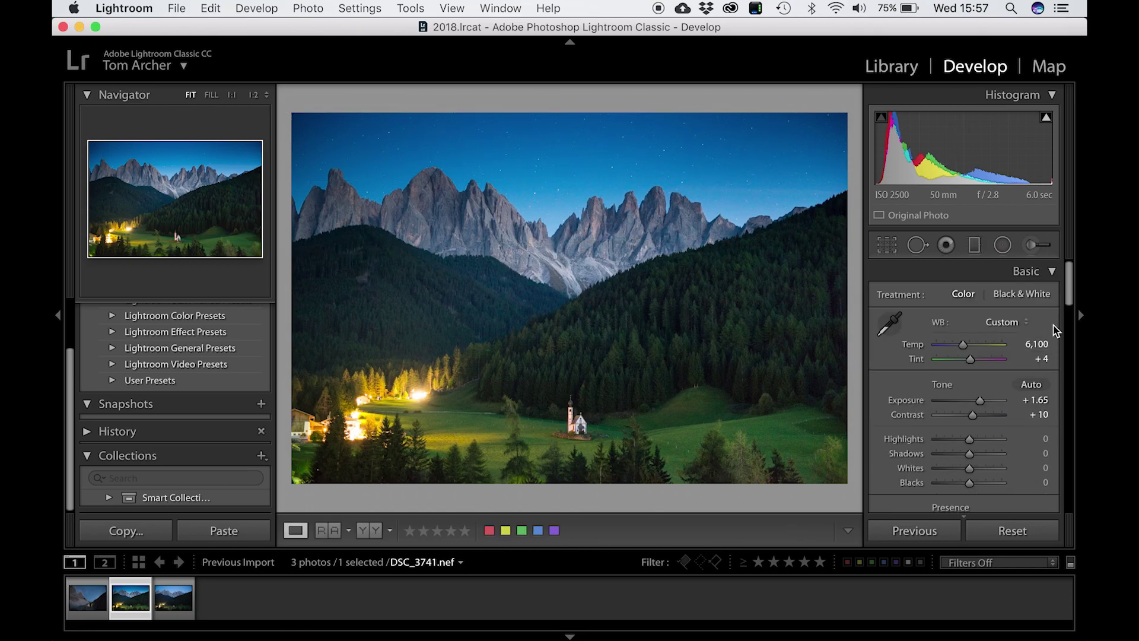
pyautogui.press('.')
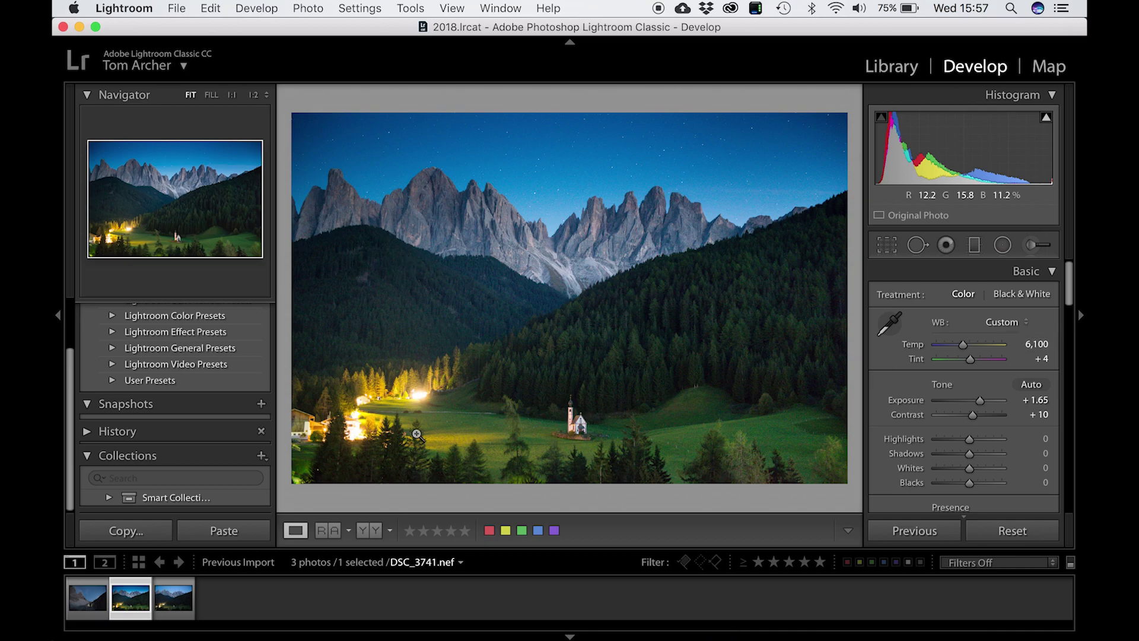
# Set the lens correction Vignetting to an Amount of +16 and a Midpoint of 0
pyautogui.moveTo(1071, 294); pyautogui.dragTo(1071, 454)
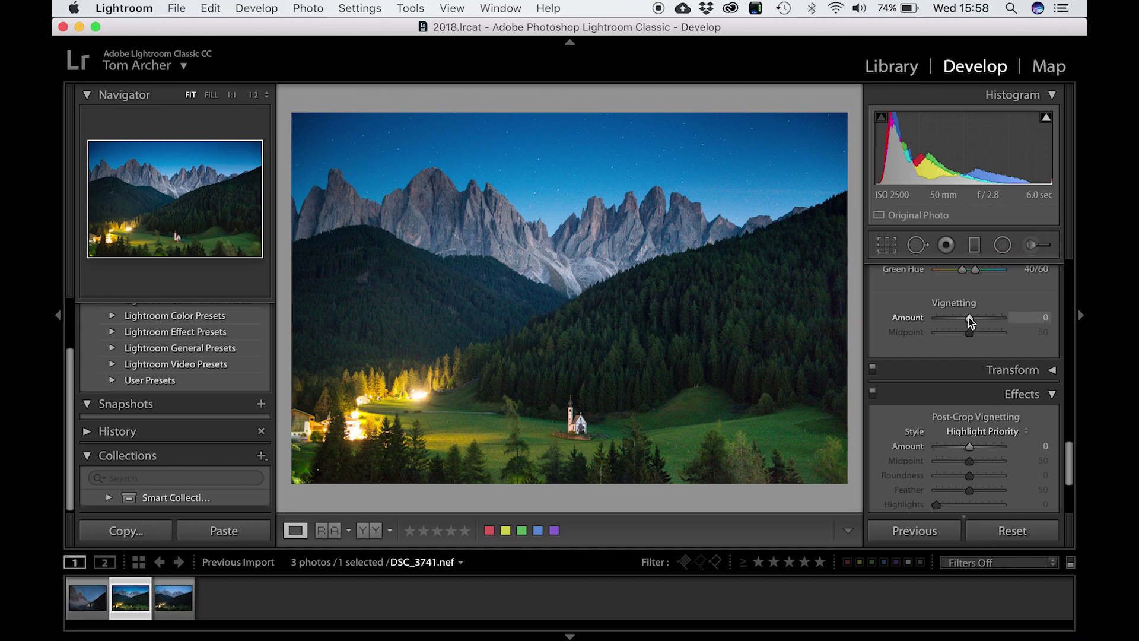
pyautogui.moveTo(968, 317); pyautogui.dragTo(972, 317)
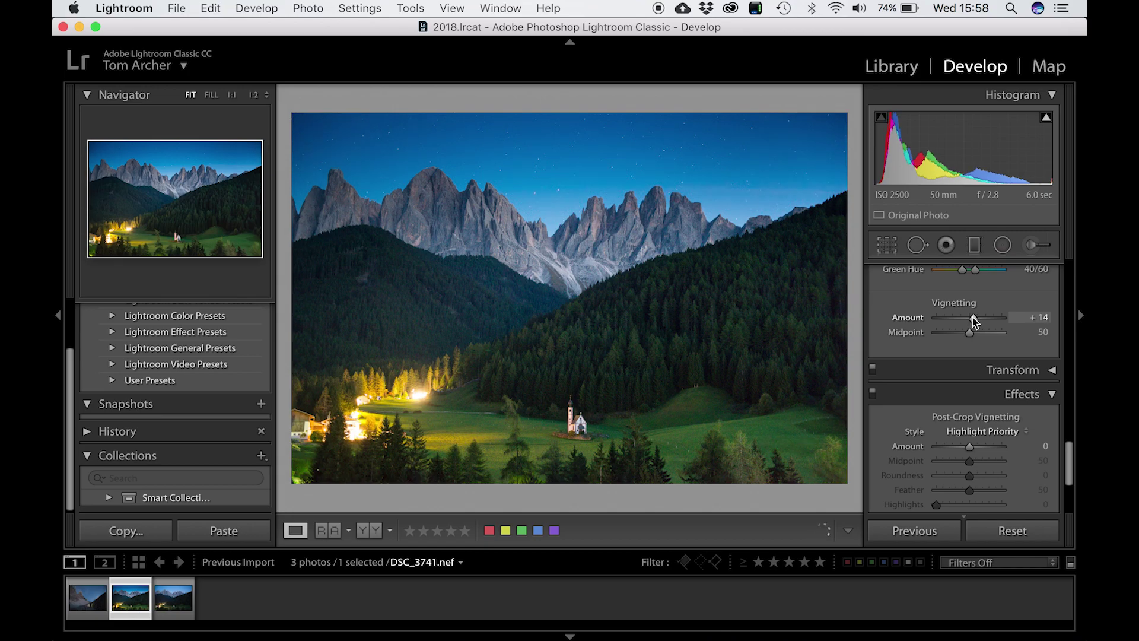
pyautogui.moveTo(974, 321); pyautogui.dragTo(975, 320)
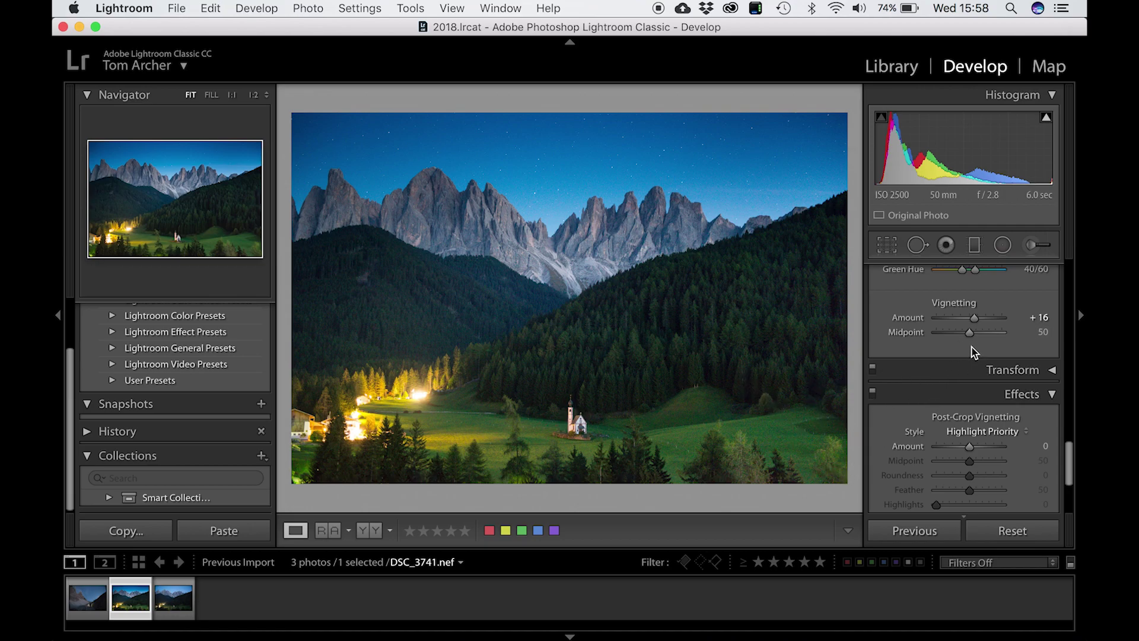
pyautogui.moveTo(969, 334); pyautogui.dragTo(960, 334)
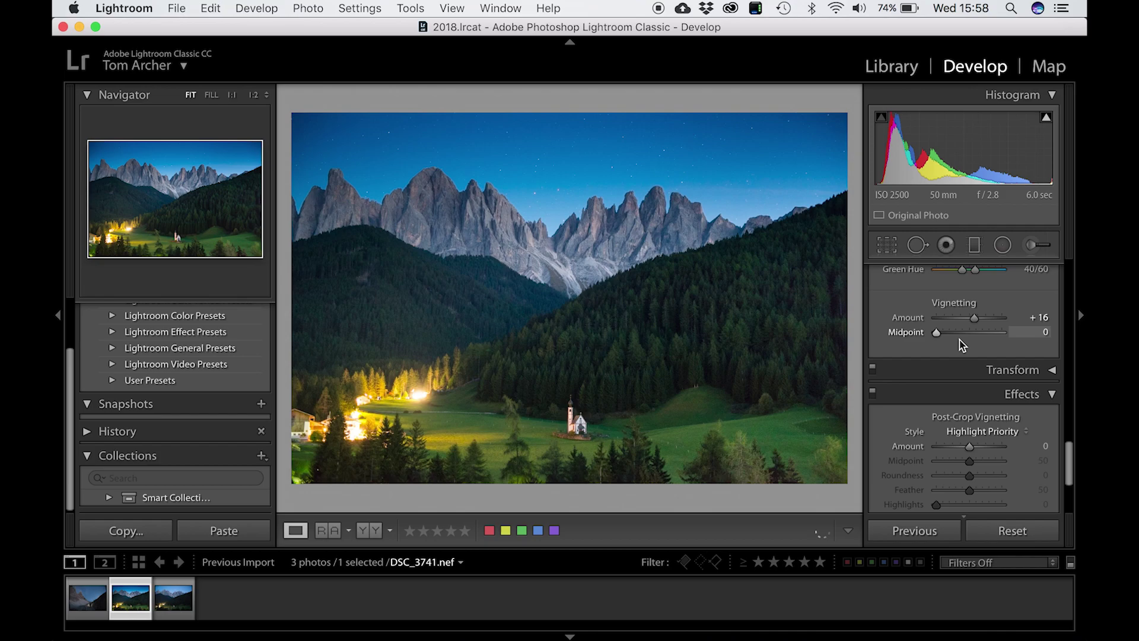
# Raise the lens correction Vignetting Amount to +28 and compare the photo with Lens Corrections switched off and on
pyautogui.moveTo(973, 318); pyautogui.dragTo(979, 318)
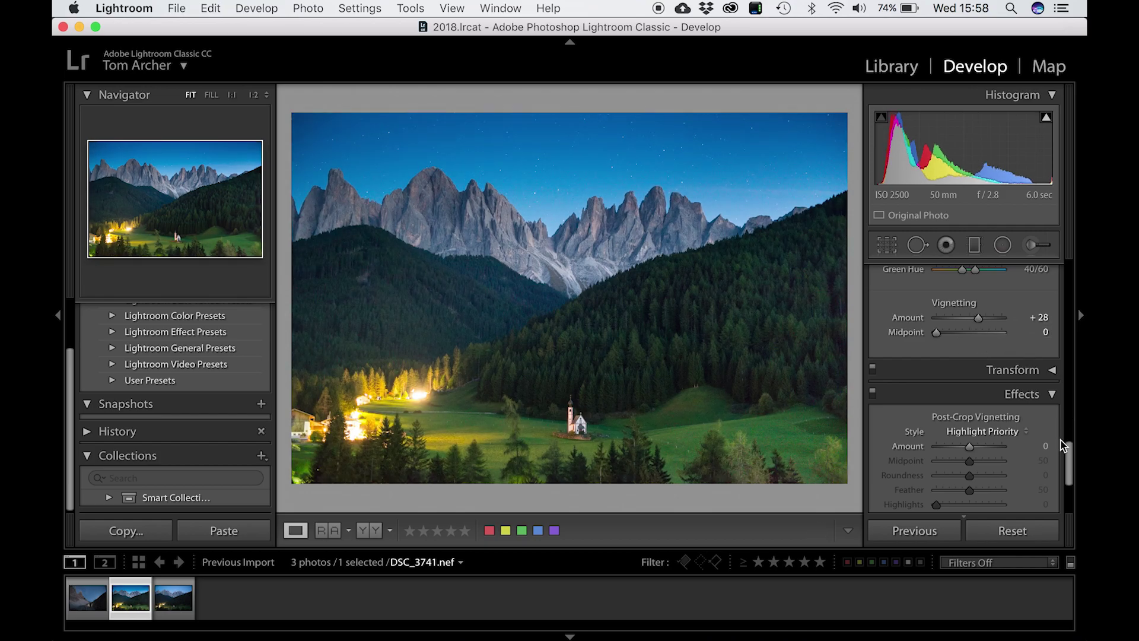
pyautogui.moveTo(1070, 457); pyautogui.dragTo(1074, 414)
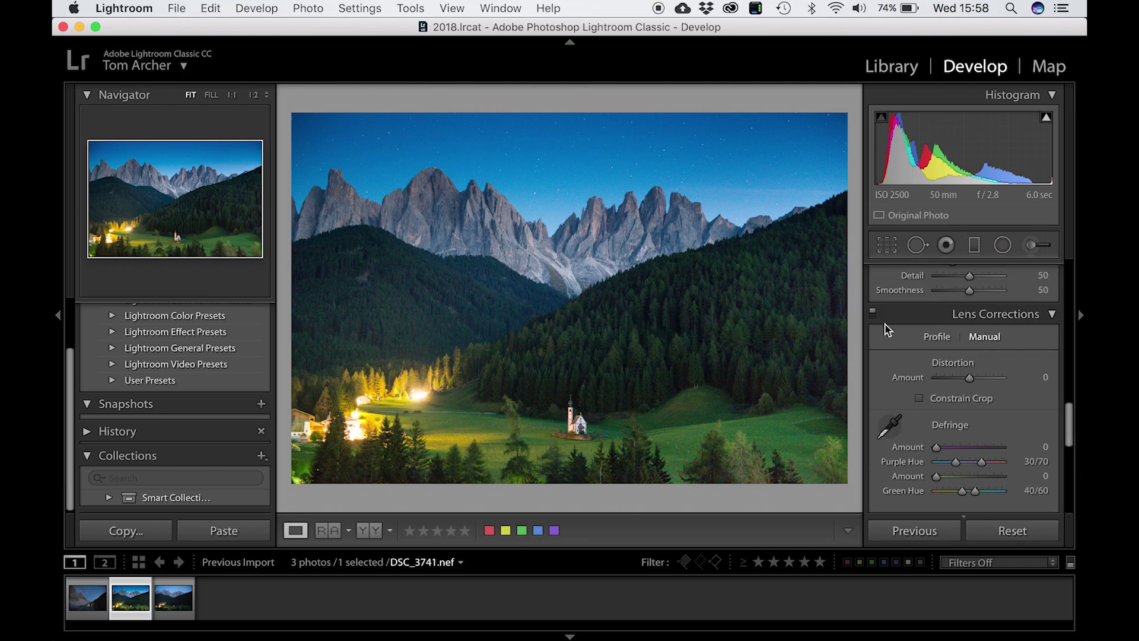
pyautogui.click(872, 314)
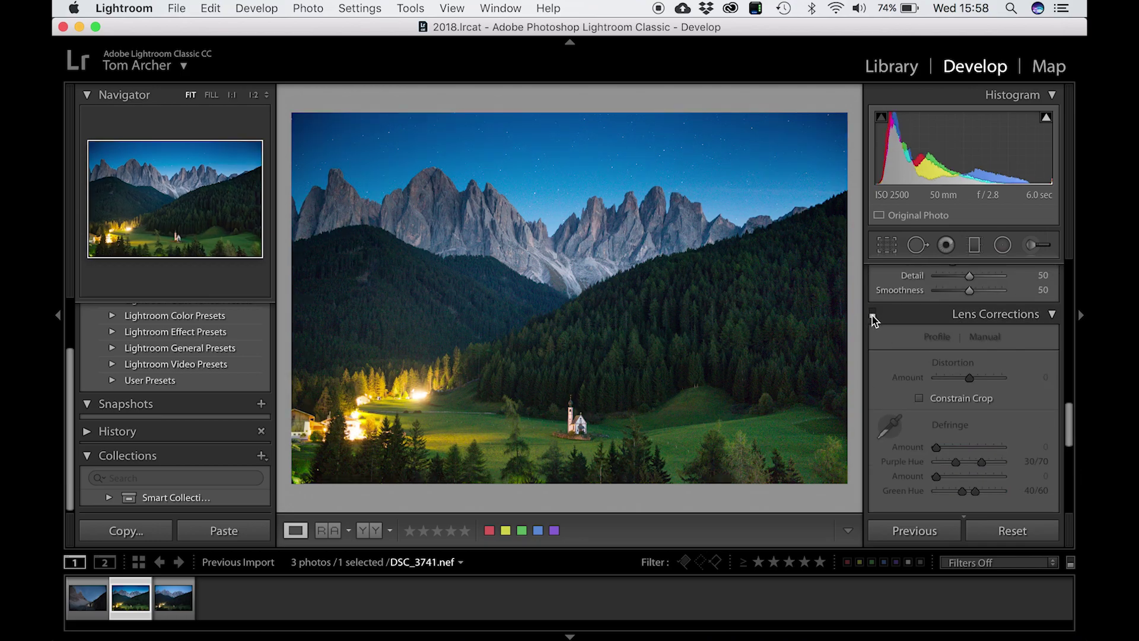
pyautogui.click(872, 314)
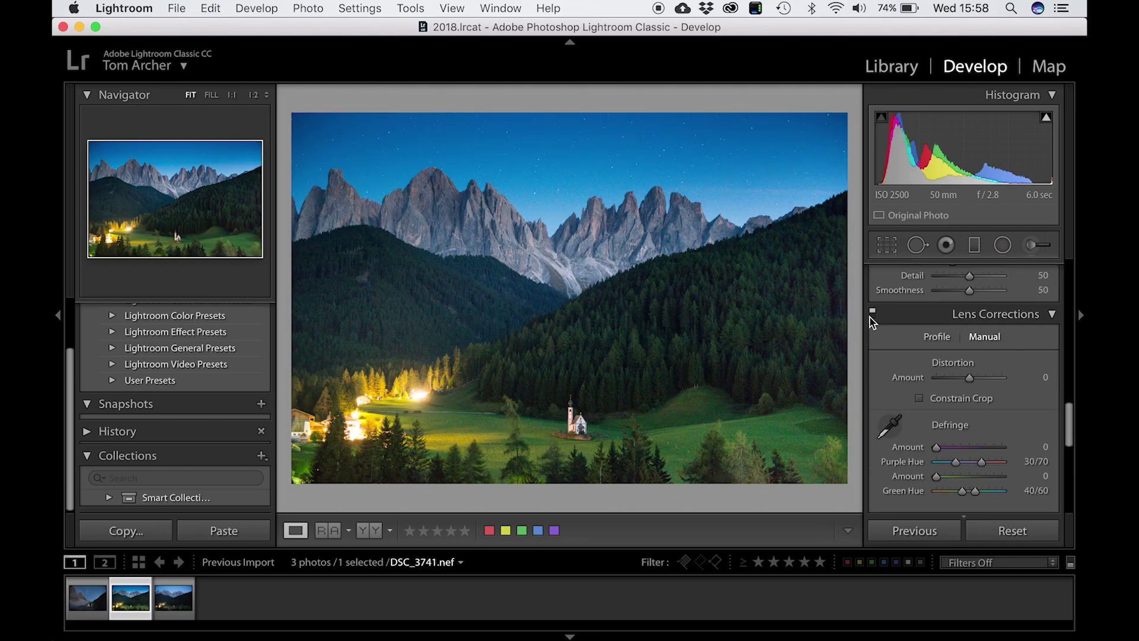
pyautogui.click(872, 314)
pyautogui.click(872, 314)
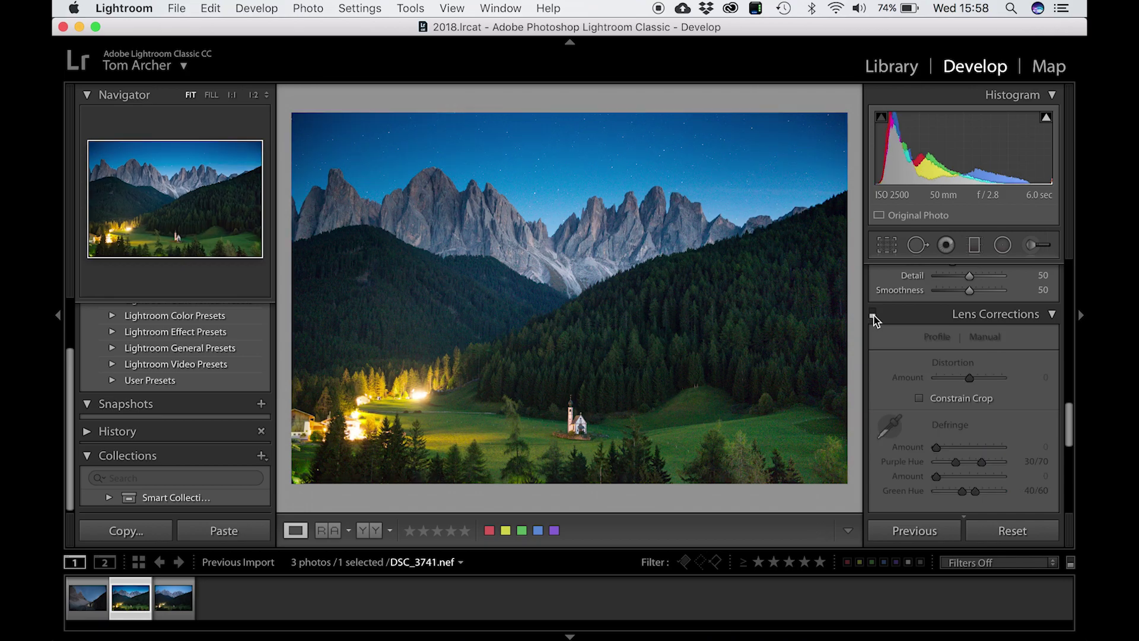
# Darken the photo's edges with a Post-Crop Vignetting Amount of −13
pyautogui.moveTo(1070, 432); pyautogui.dragTo(1070, 493)
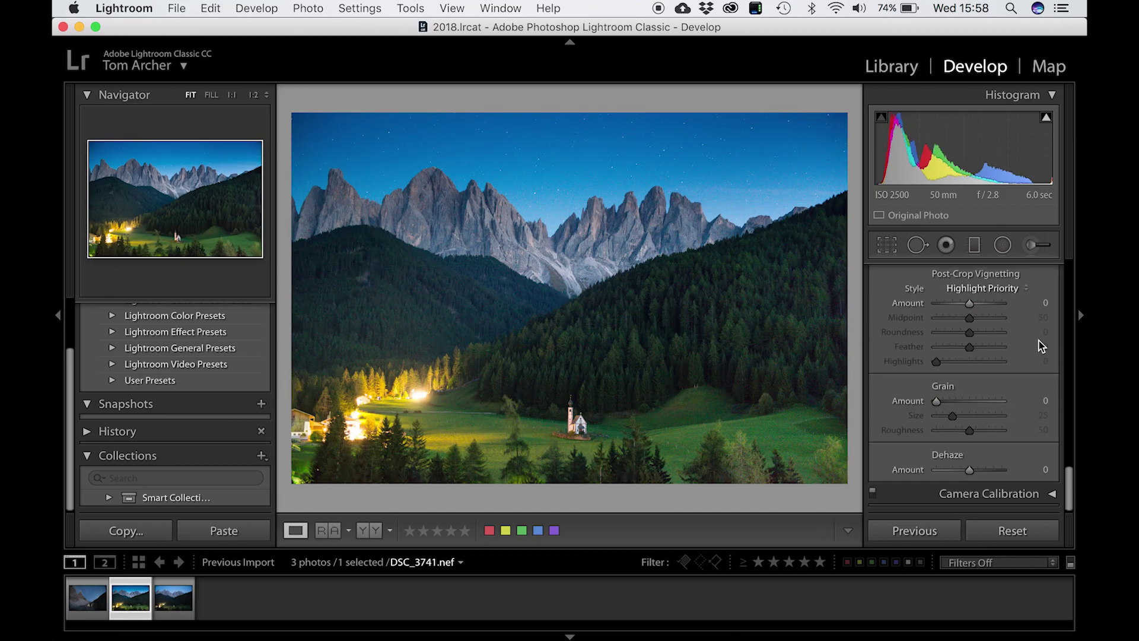
pyautogui.click(1038, 302)
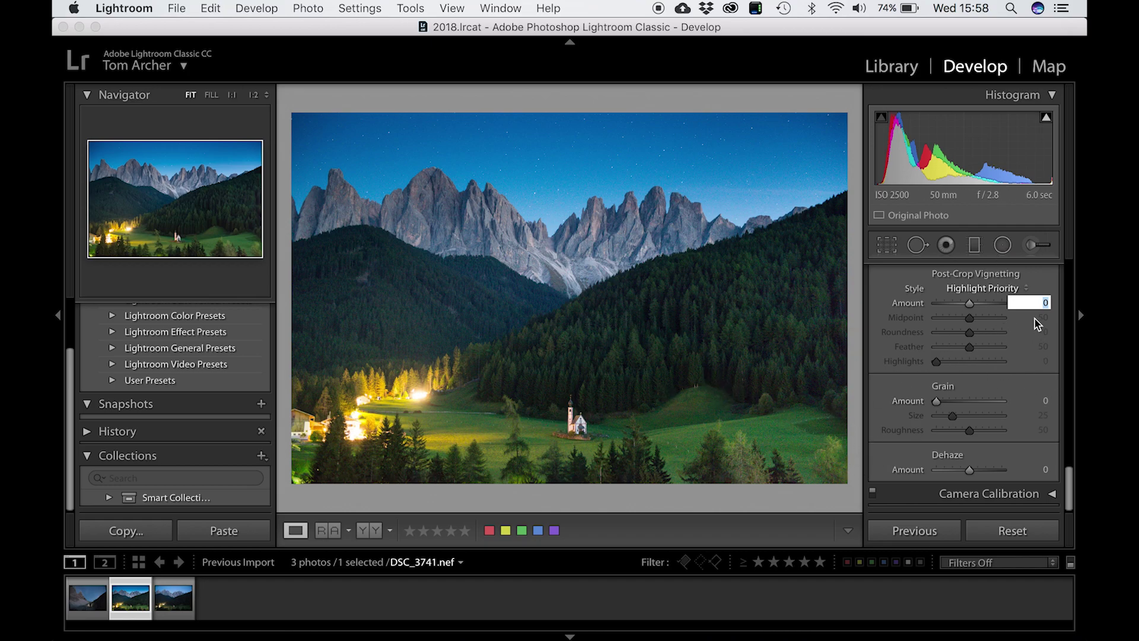
pyautogui.write('-6')
pyautogui.press('Return')
pyautogui.press('Down')
pyautogui.press('Down')
pyautogui.press('Down')
pyautogui.press('Down')
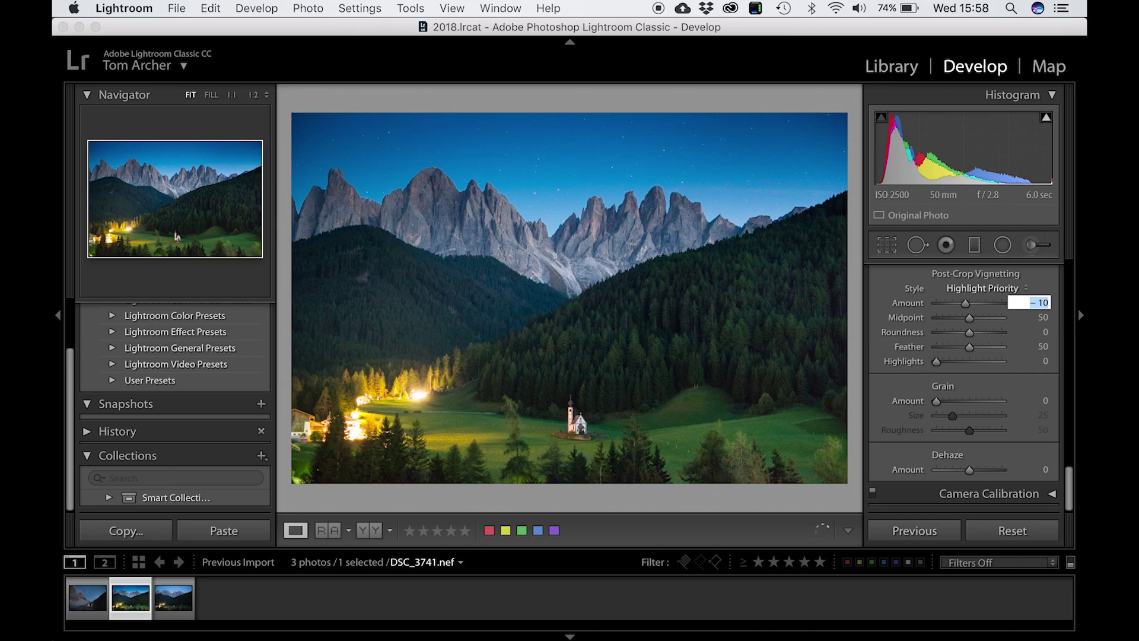
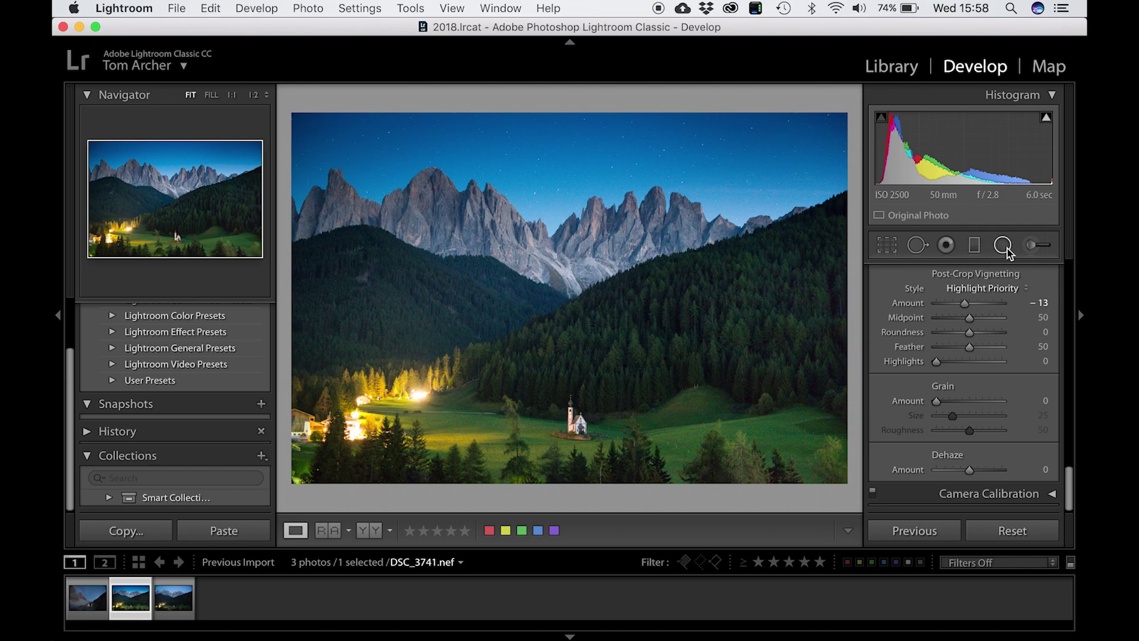
# Add a wide radial filter across the mountain peaks with Exposure reset to 0 and a Temp of 33, and close the filter
pyautogui.hotkey('shift', 'm')
pyautogui.moveTo(523, 229); pyautogui.dragTo(839, 307)
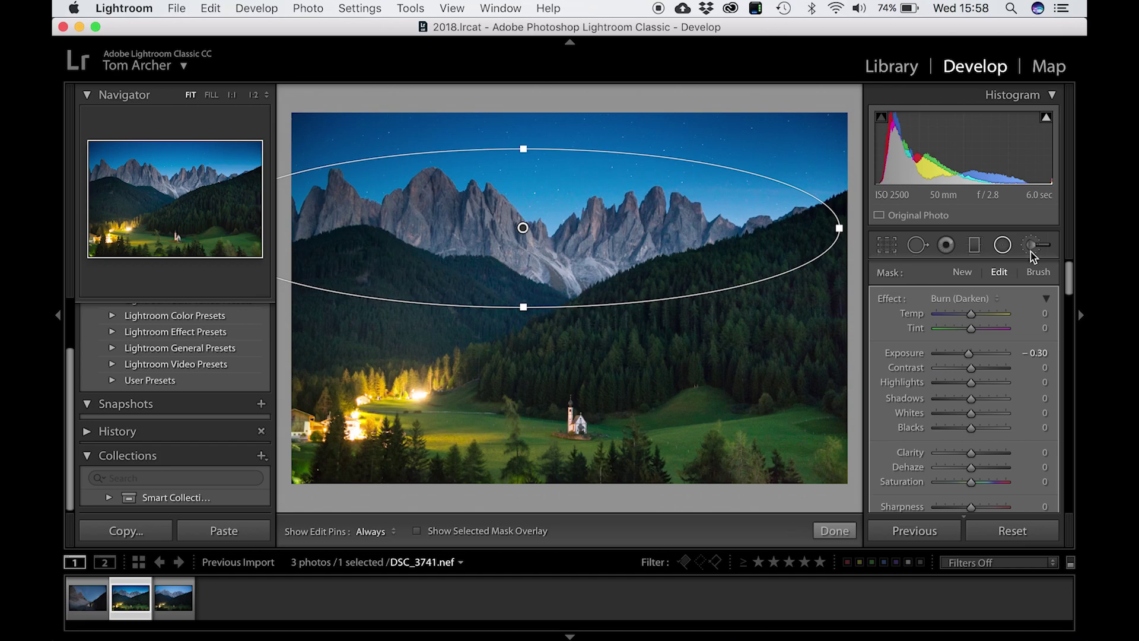
pyautogui.doubleClick(913, 352)
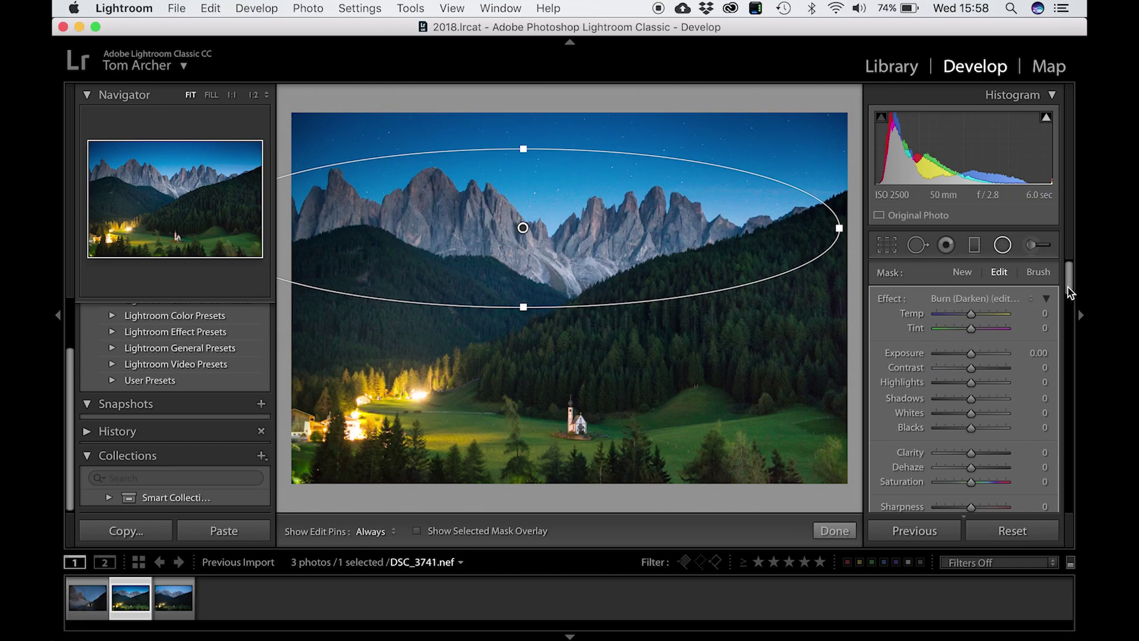
pyautogui.scroll(-3, 1067, 287)
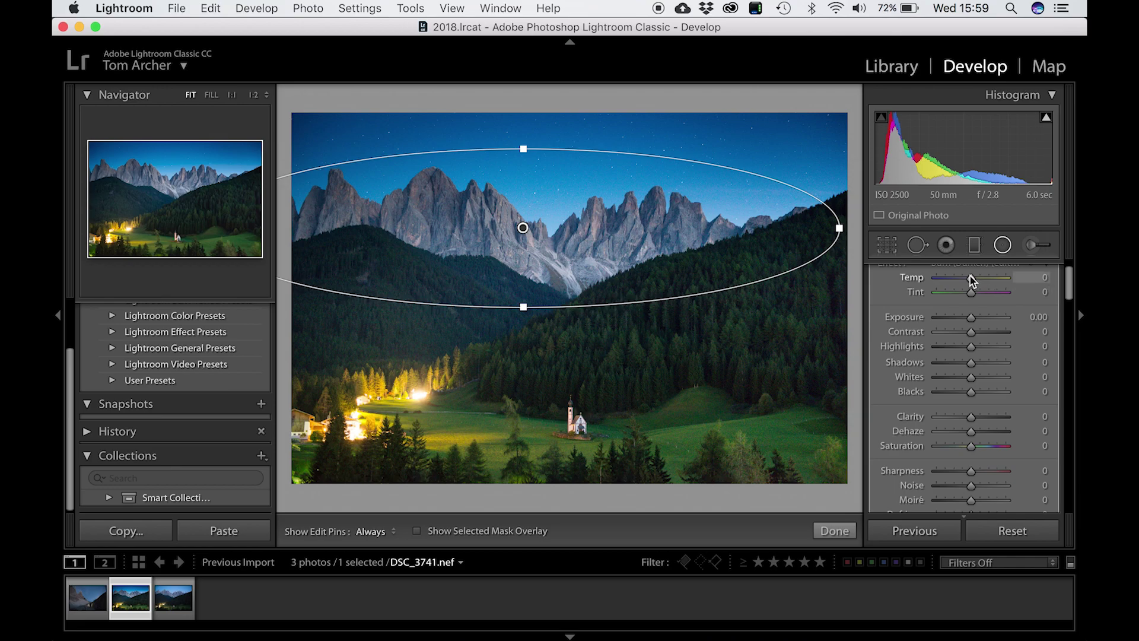
pyautogui.moveTo(970, 275); pyautogui.dragTo(976, 277)
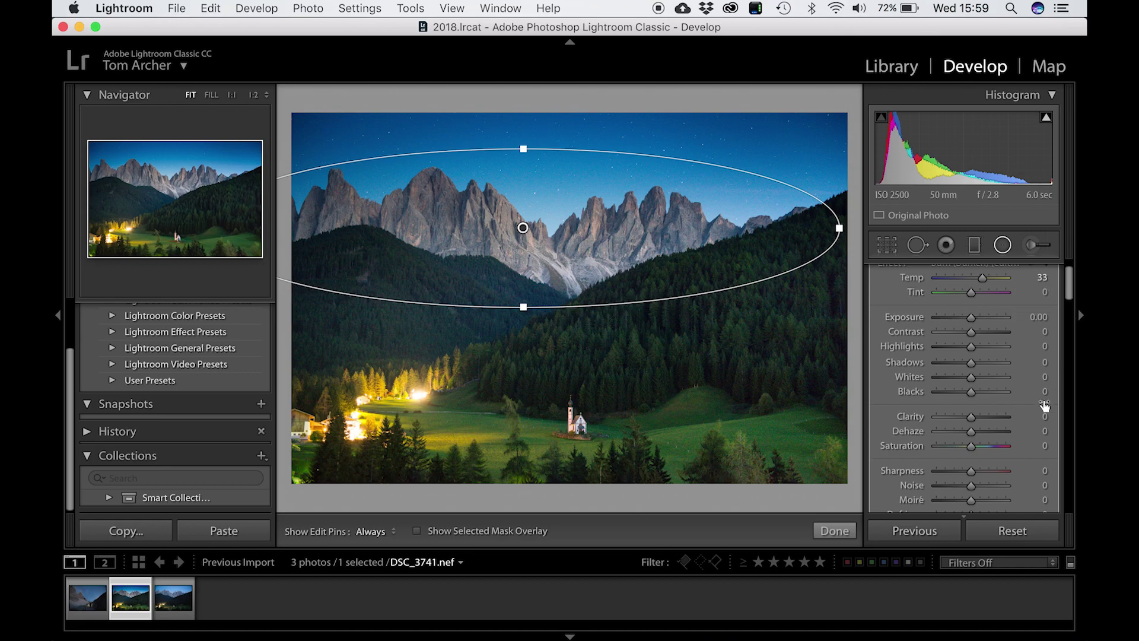
pyautogui.scroll(-5, 1068, 300)
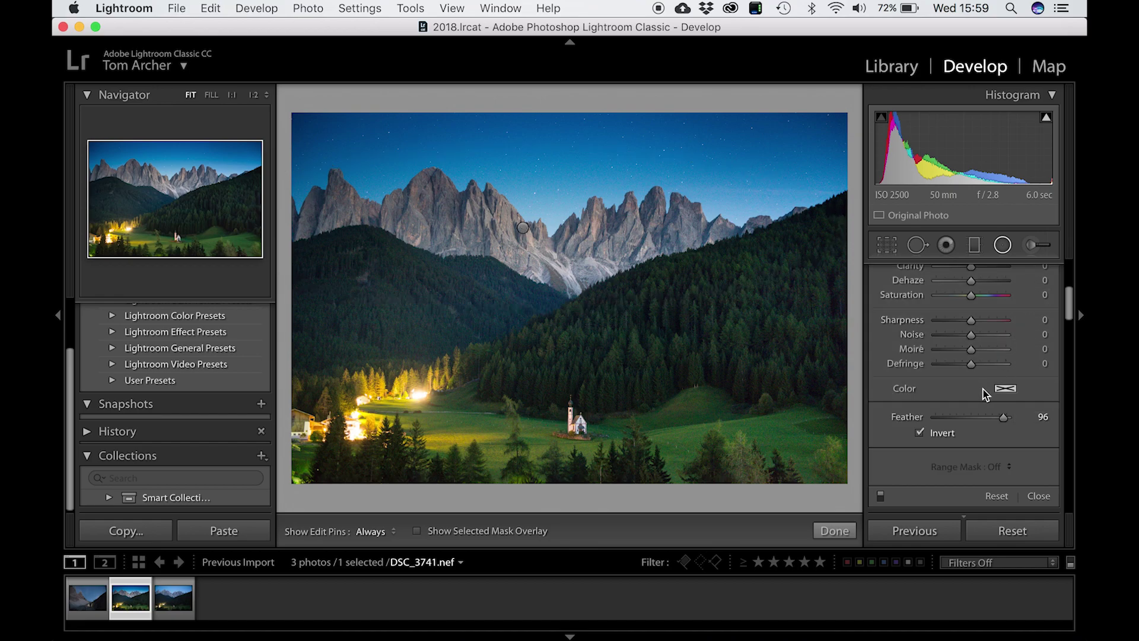
pyautogui.hotkey('shift', 'm')
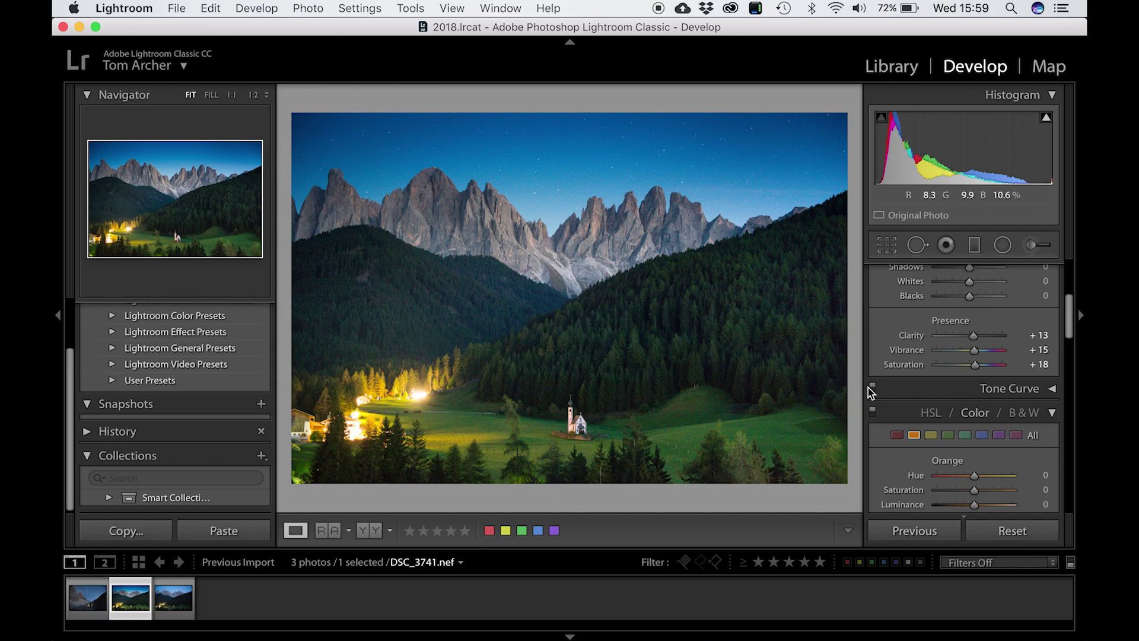
# Shift the Hue of the photo's Green color range to +6
pyautogui.moveTo(1066, 330); pyautogui.dragTo(1067, 296)
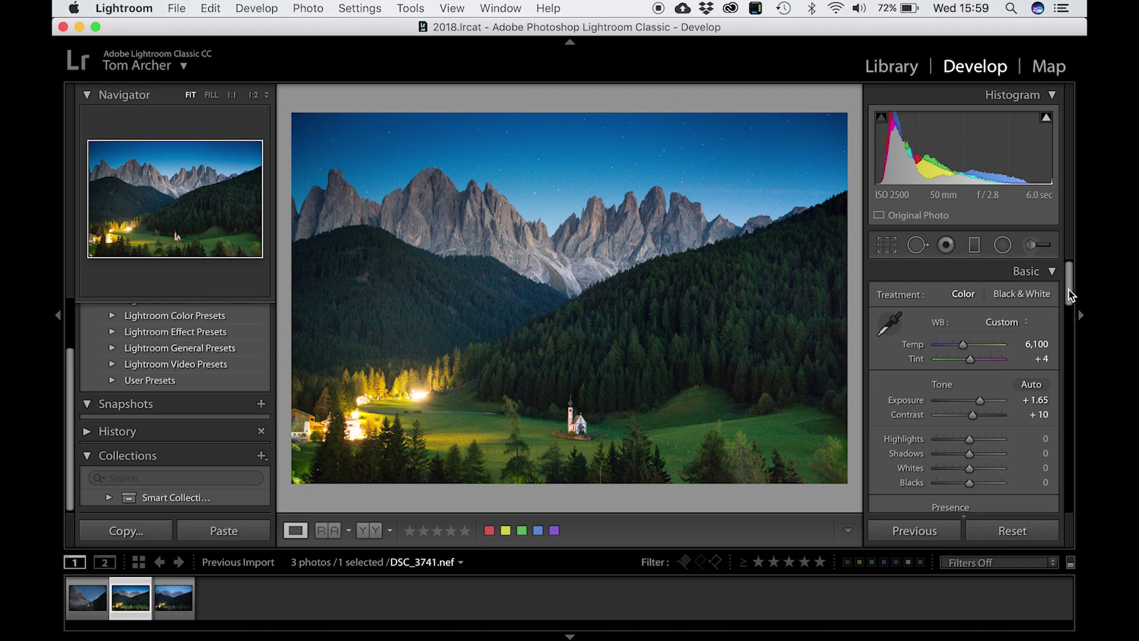
pyautogui.moveTo(1071, 294); pyautogui.dragTo(1070, 314)
pyautogui.scroll(-10, 1073, 315)
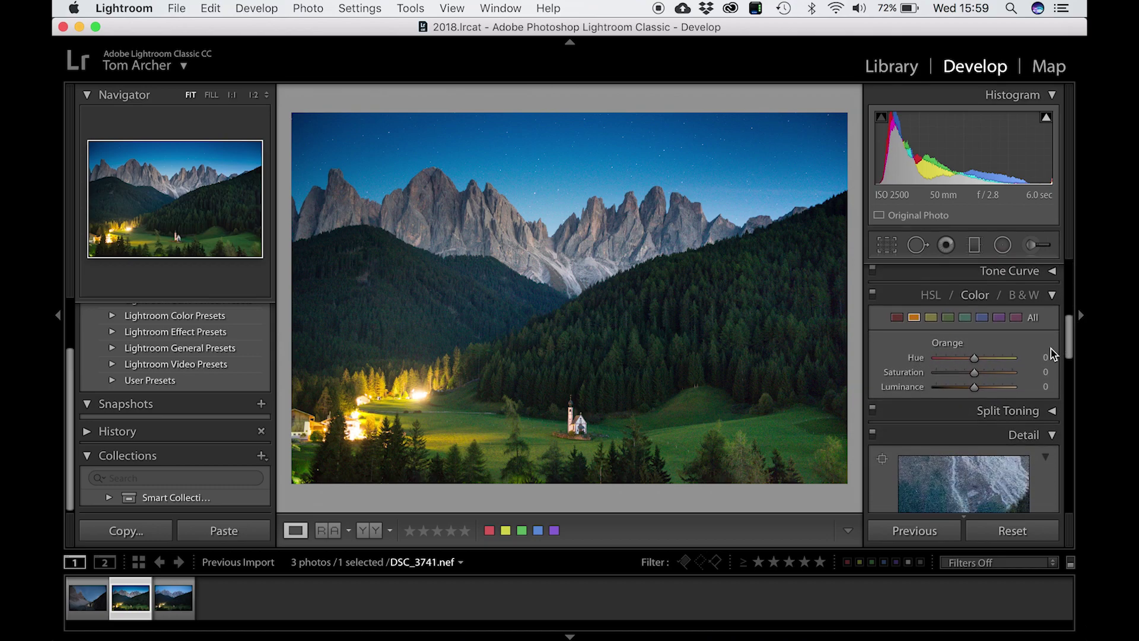
pyautogui.click(946, 319)
pyautogui.moveTo(975, 356)
pyautogui.mouseDown()
pyautogui.moveTo(934, 362)
pyautogui.moveTo(1024, 361)
pyautogui.moveTo(976, 364)
pyautogui.mouseUp()
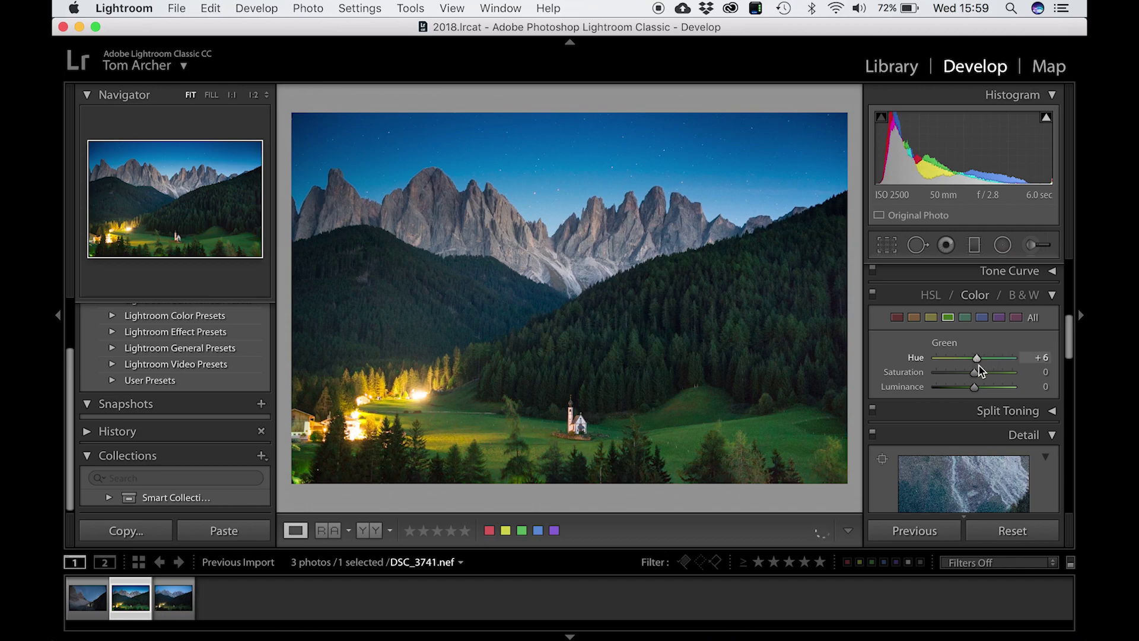
pyautogui.click(1033, 358)
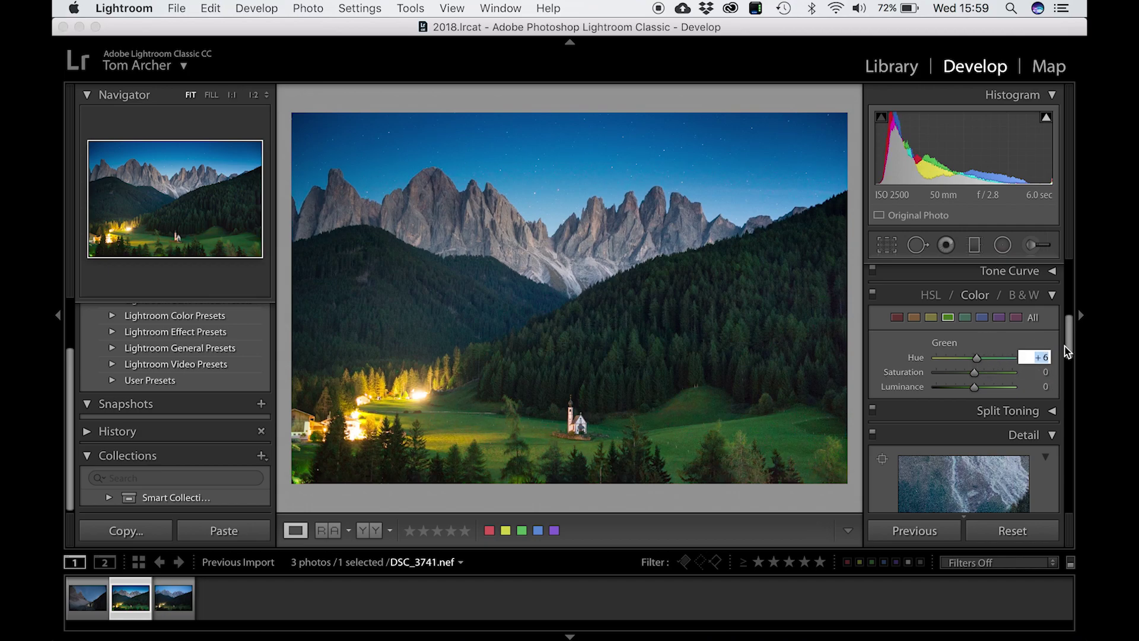
# Paint the forested hillsides with an adjustment brush set to a Tint of −19 and an Exposure of 0
pyautogui.click(1032, 244)
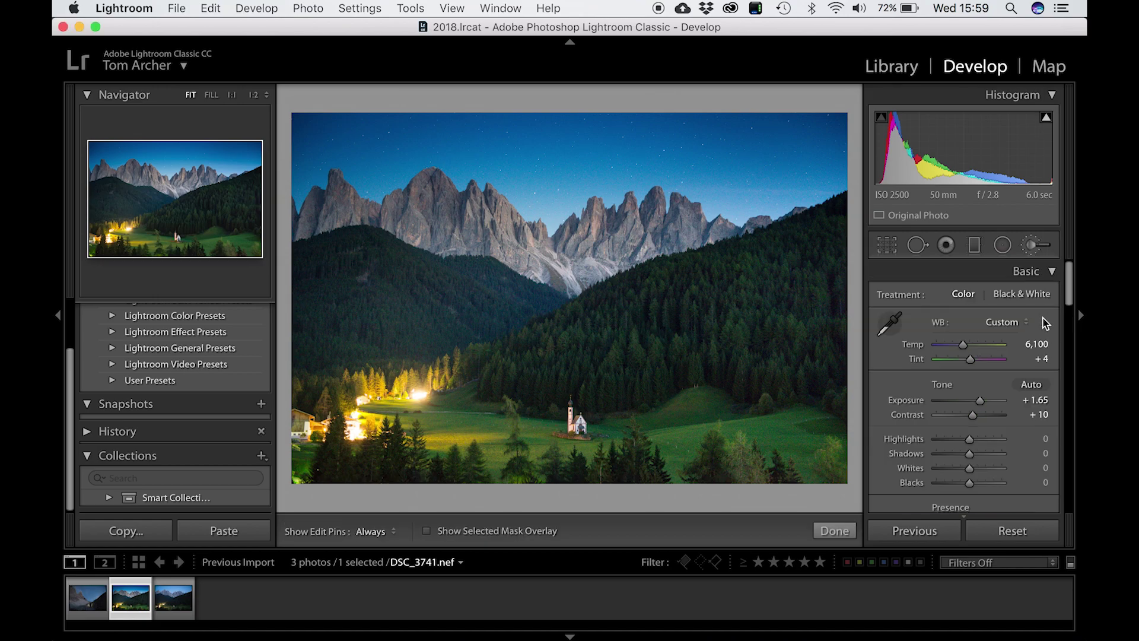
pyautogui.doubleClick(910, 352)
pyautogui.click(1035, 328)
pyautogui.press('Down')
pyautogui.press('Down')
pyautogui.press('Down')
pyautogui.press('Down')
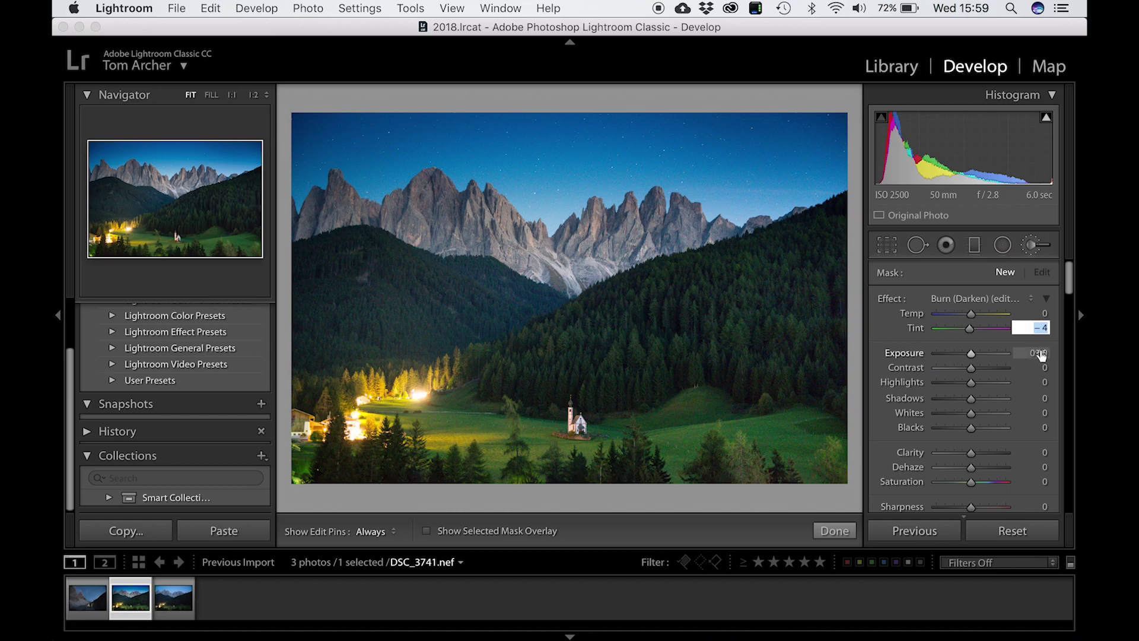
pyautogui.press('Down')
pyautogui.press('Down')
pyautogui.press('Down')
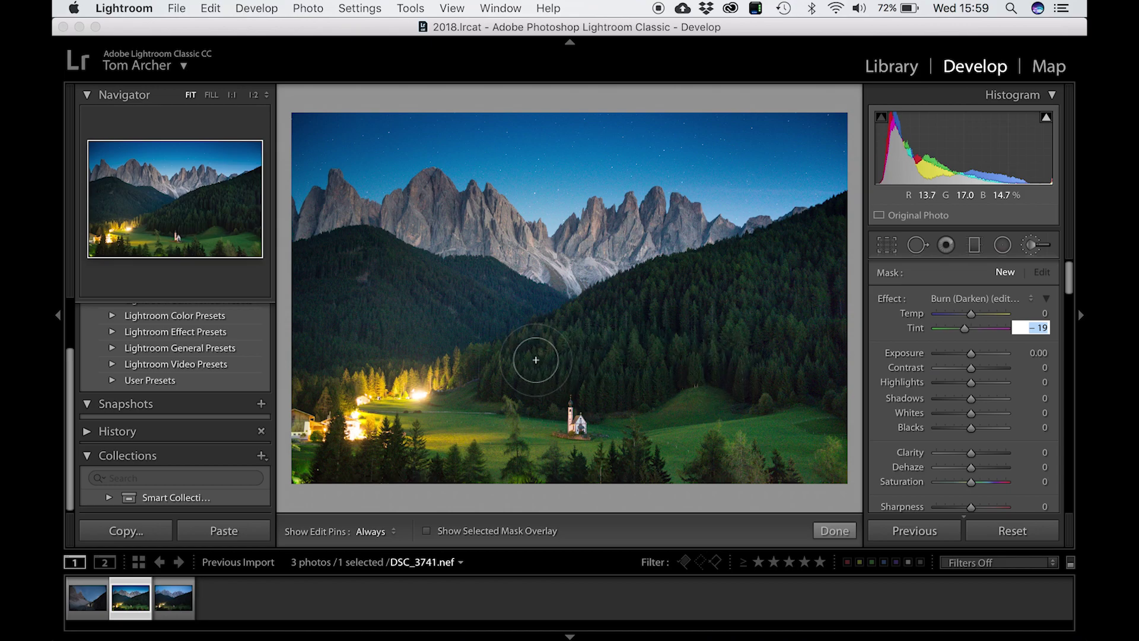
pyautogui.press('Return')
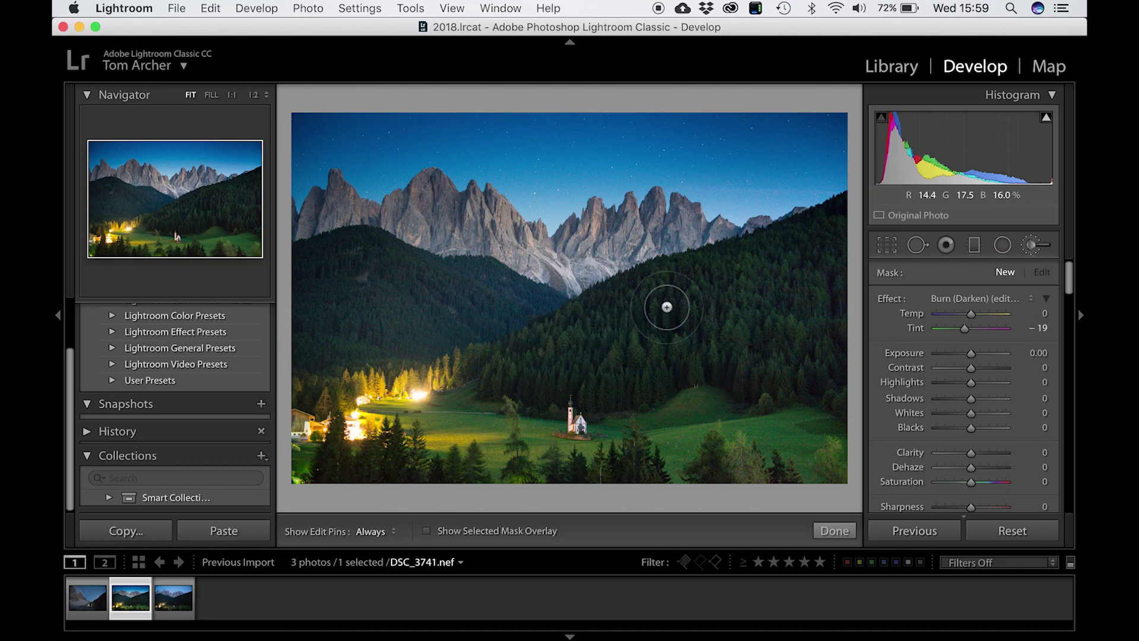
pyautogui.press('h')
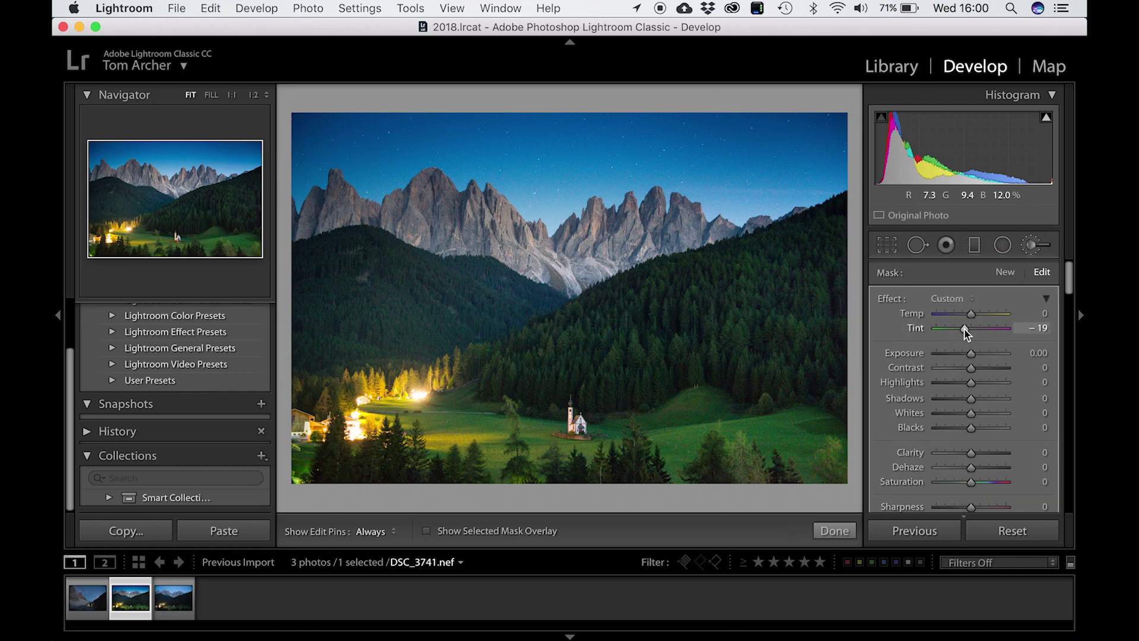
# Adjust the forest brush mask to a Tint of −23 and a Temp of 9
pyautogui.moveTo(964, 328); pyautogui.dragTo(934, 329)
pyautogui.moveTo(934, 327); pyautogui.dragTo(967, 339)
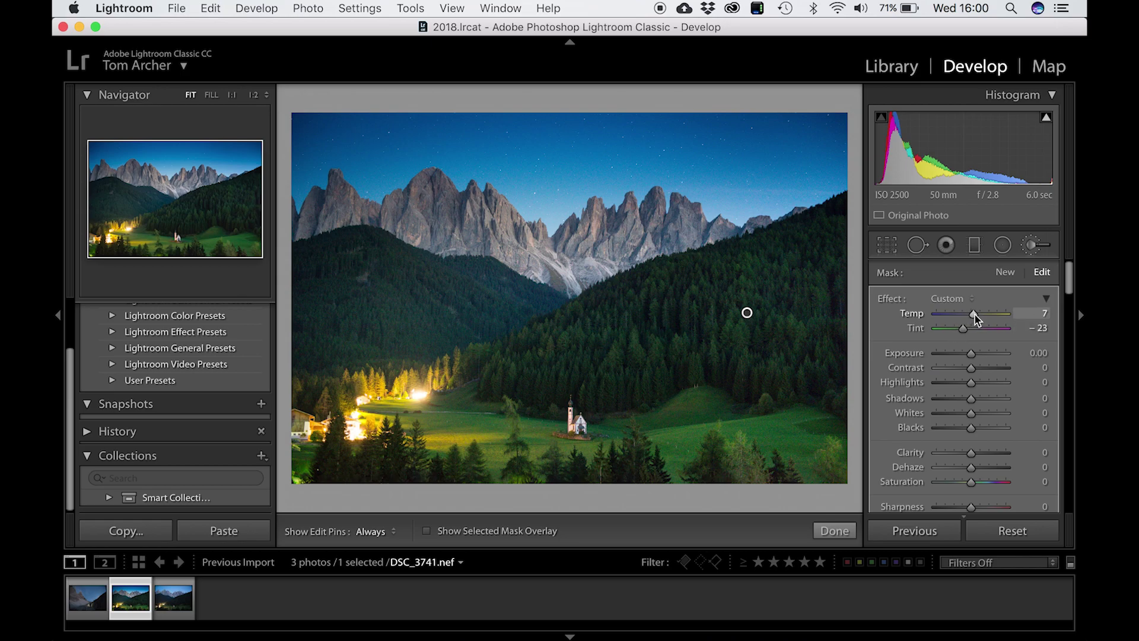
pyautogui.moveTo(974, 315); pyautogui.dragTo(973, 314)
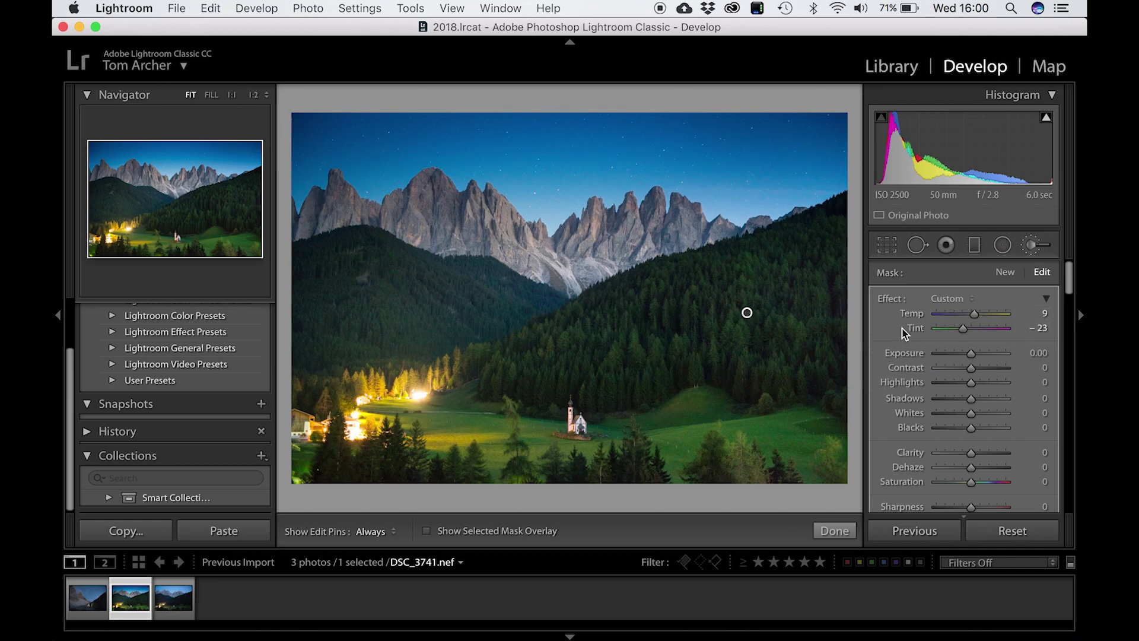
# Compare the forest with the brush adjustments switched off and on
pyautogui.moveTo(1065, 278); pyautogui.dragTo(1065, 310)
pyautogui.scroll(-3, 903, 409)
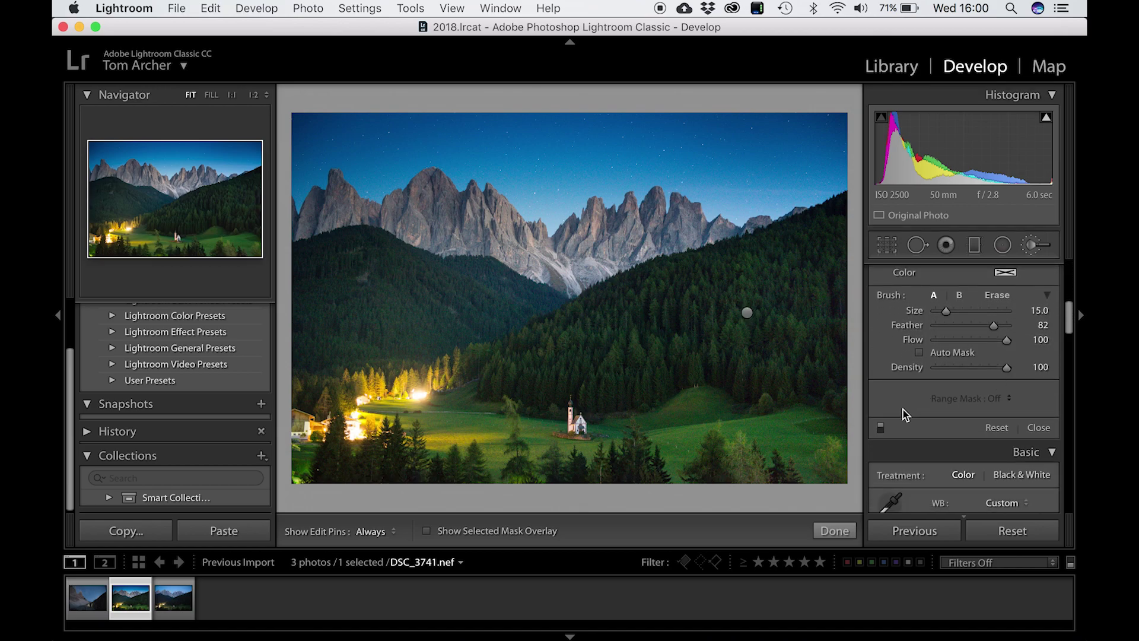
pyautogui.click(880, 427)
pyautogui.click(880, 428)
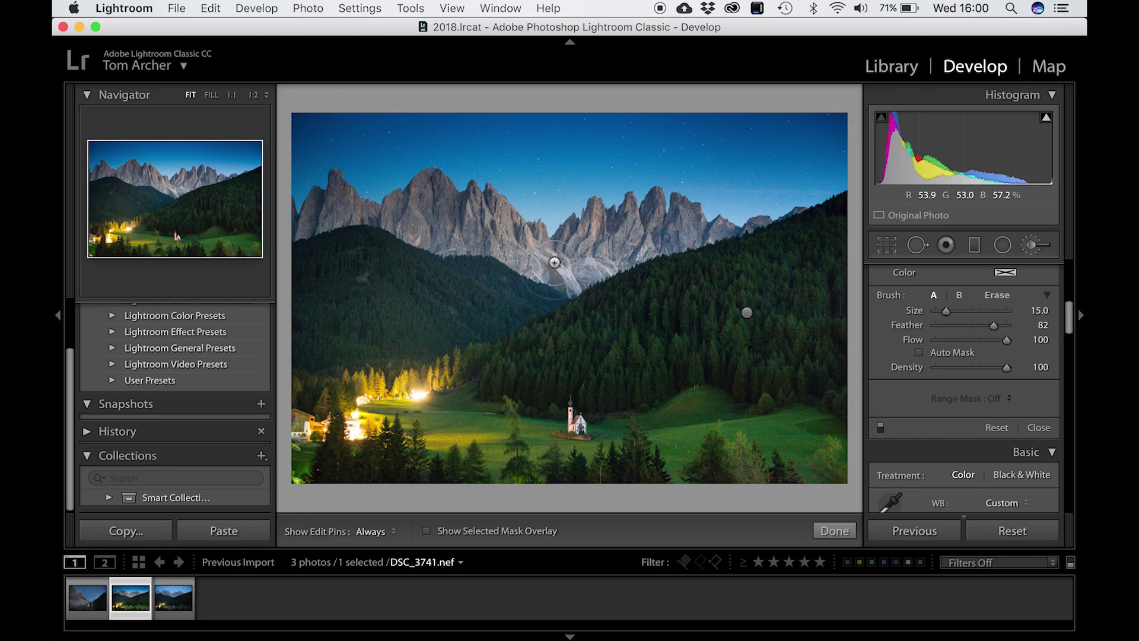
pyautogui.click(880, 430)
pyautogui.click(879, 431)
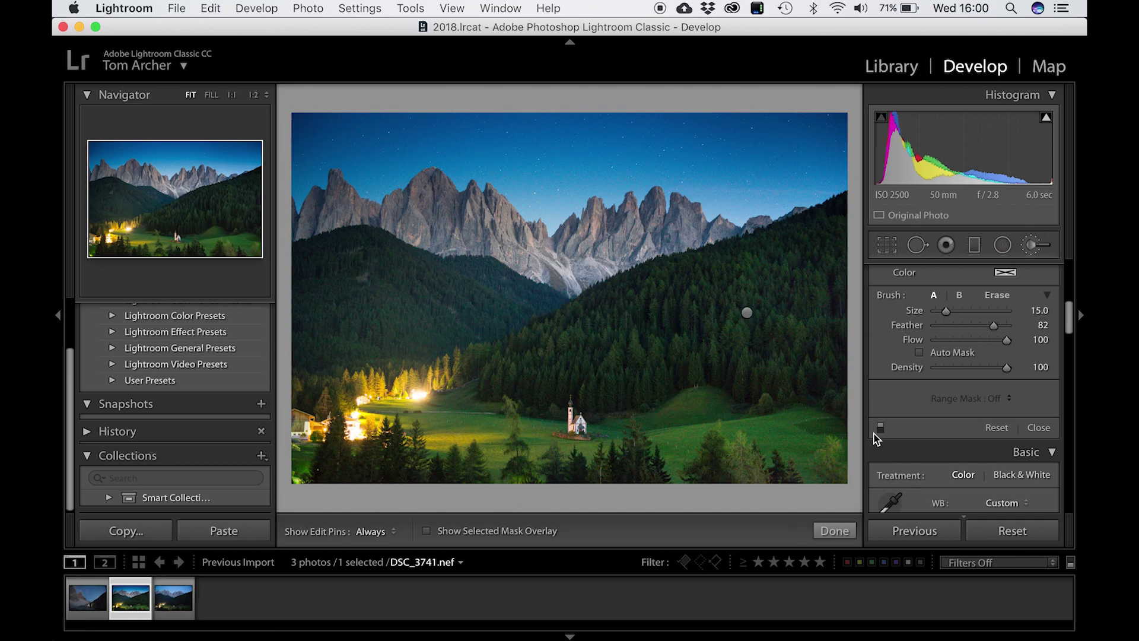
# Add a radial filter around the bright village lights with Tint reset to 0 and Highlights at −60
pyautogui.click(999, 249)
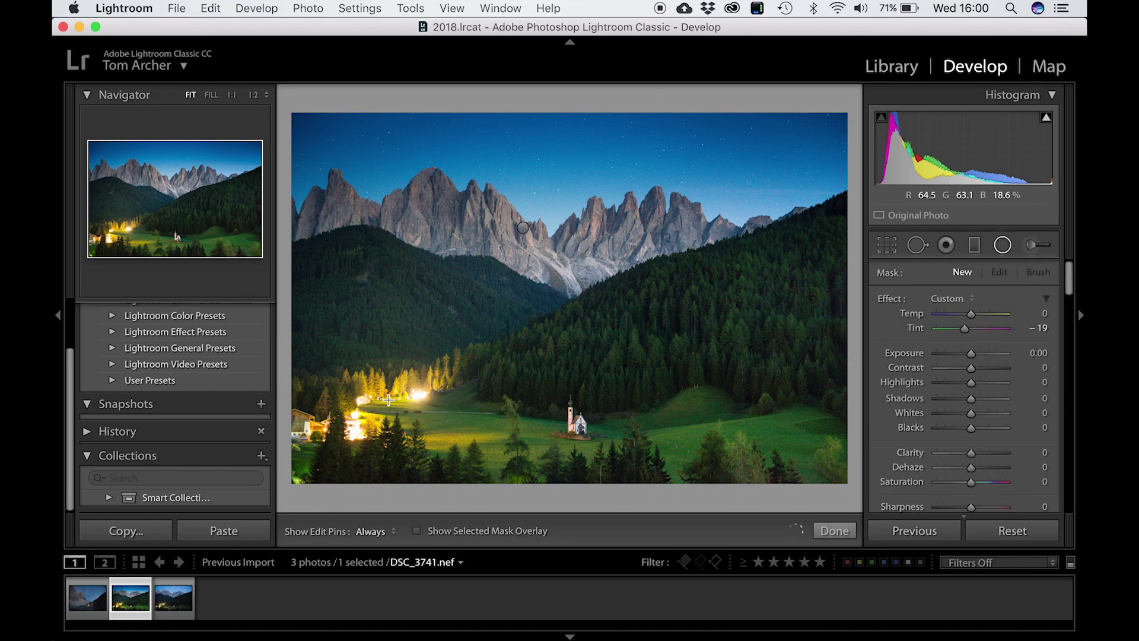
pyautogui.moveTo(391, 400); pyautogui.dragTo(502, 449)
pyautogui.doubleClick(919, 332)
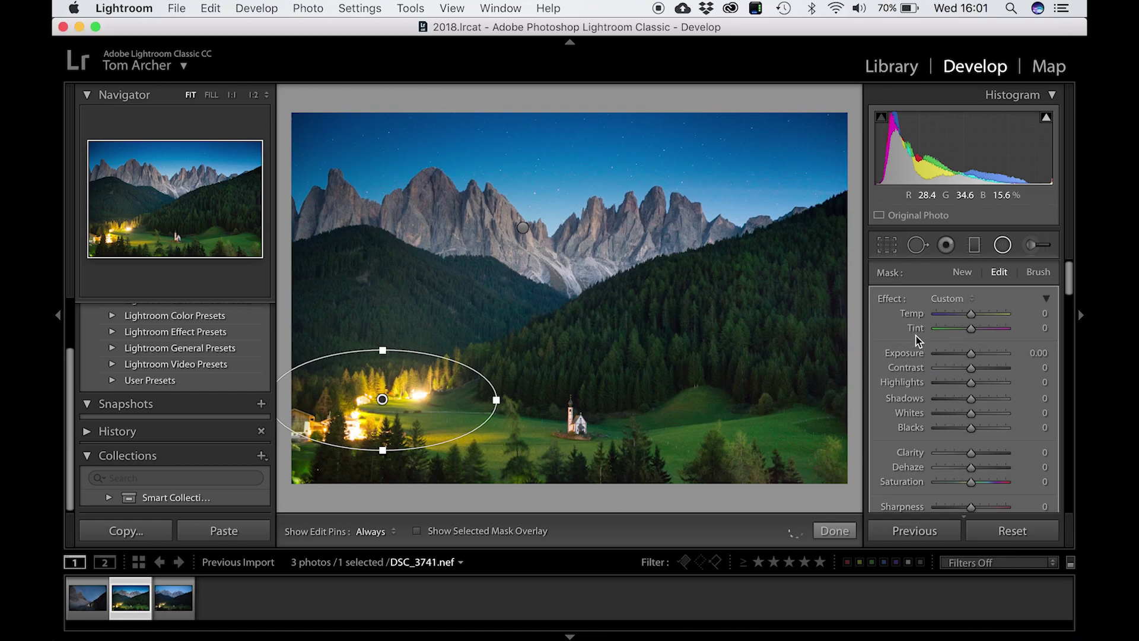
pyautogui.moveTo(965, 383); pyautogui.dragTo(950, 385)
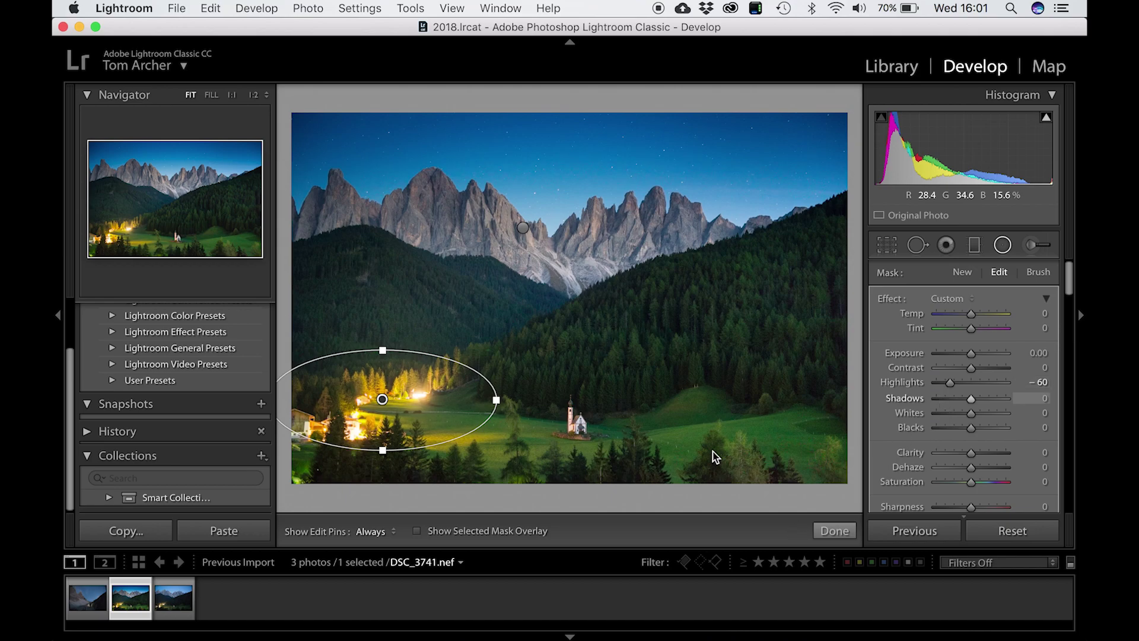
# Add a radial filter around the small church with Tint reset to 0 and an Exposure of 0.40
pyautogui.moveTo(584, 419); pyautogui.dragTo(676, 454)
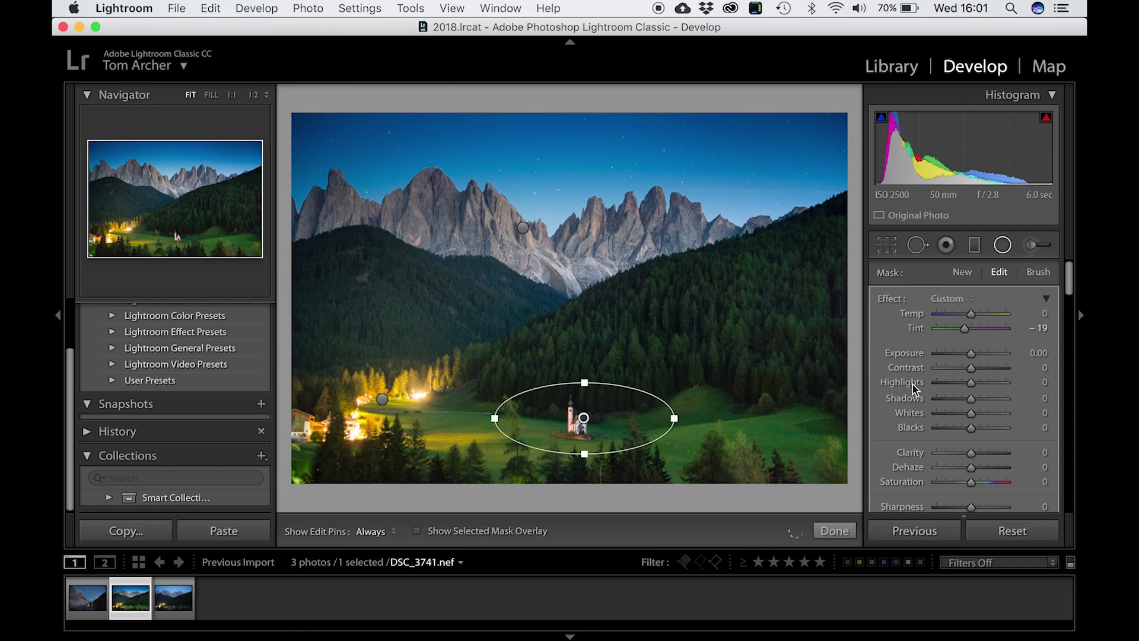
pyautogui.doubleClick(915, 328)
pyautogui.click(1023, 356)
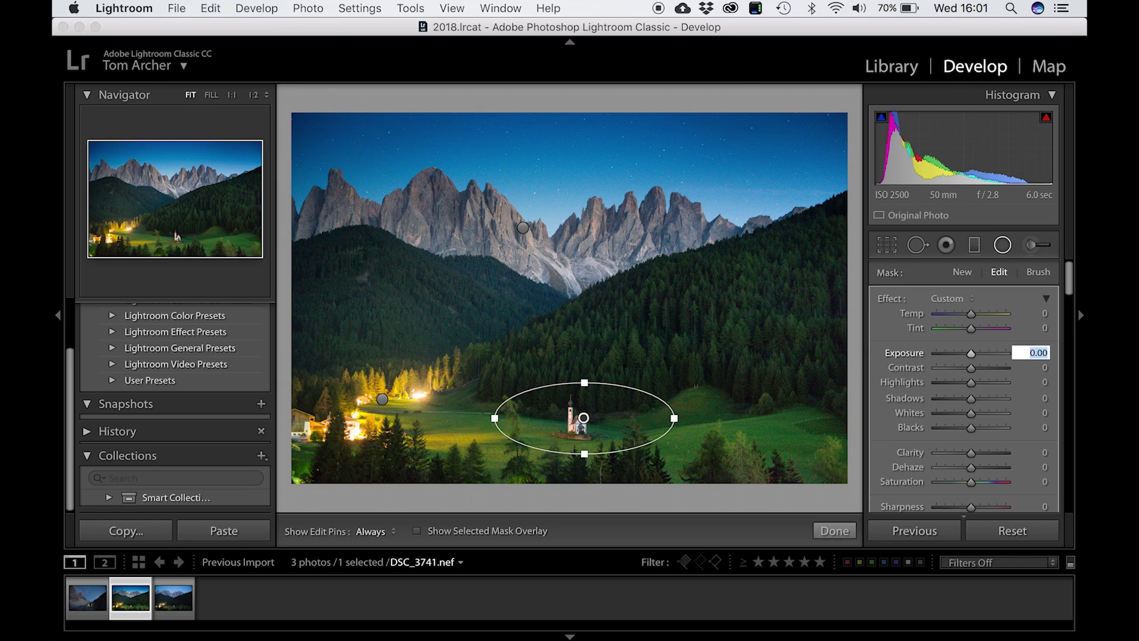
pyautogui.write('0.4')
pyautogui.press('Return')
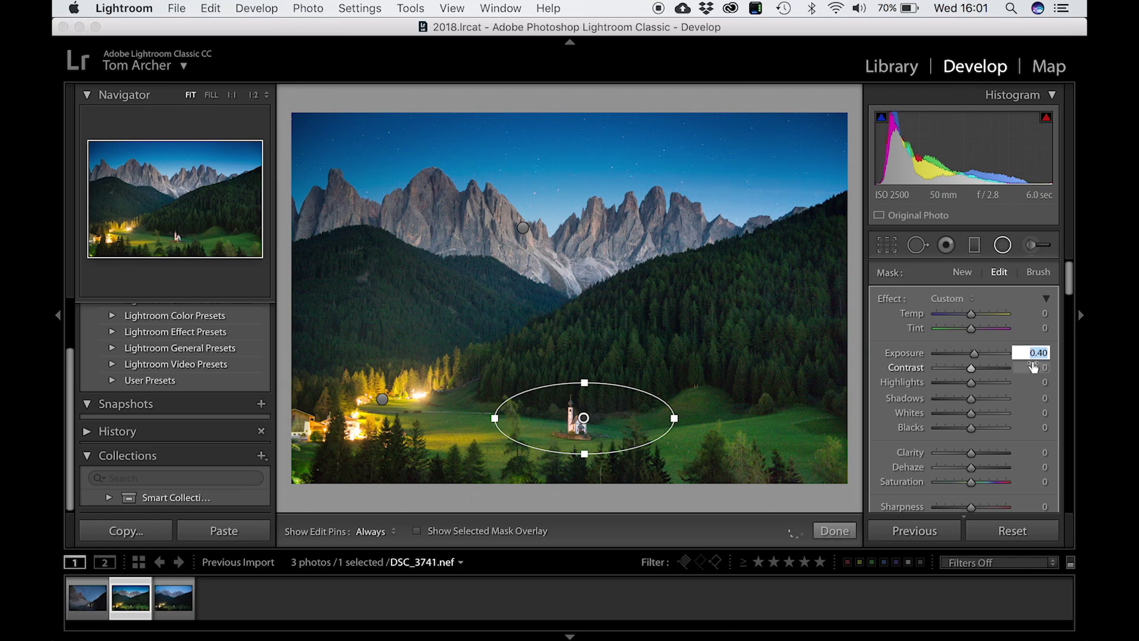
# Set the church radial filter's Contrast to 18 and raise its Clarity
pyautogui.click(1032, 368)
pyautogui.press('Up')
pyautogui.press('Up')
pyautogui.press('Up')
pyautogui.click(1035, 452)
pyautogui.press('Up')
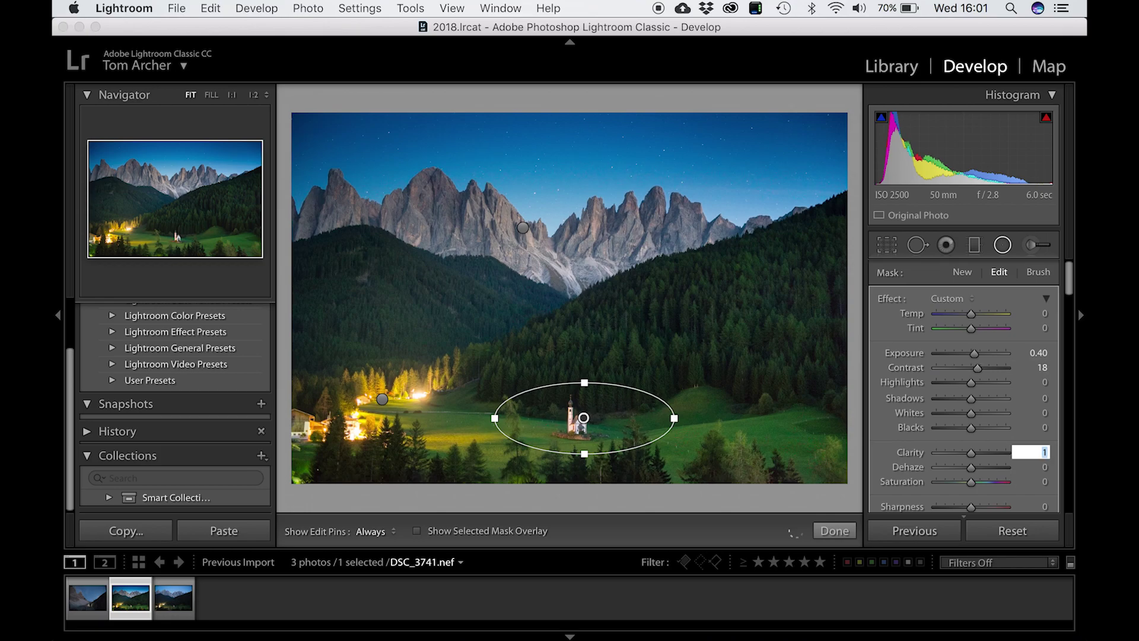
pyautogui.press('Return')
pyautogui.press('Return')
# Sharpen the photo with an Amount of 54 and a Radius of 1.3
pyautogui.scroll(-1, 1065, 298)
pyautogui.moveTo(1074, 293); pyautogui.dragTo(1060, 390)
pyautogui.moveTo(949, 401); pyautogui.dragTo(959, 412)
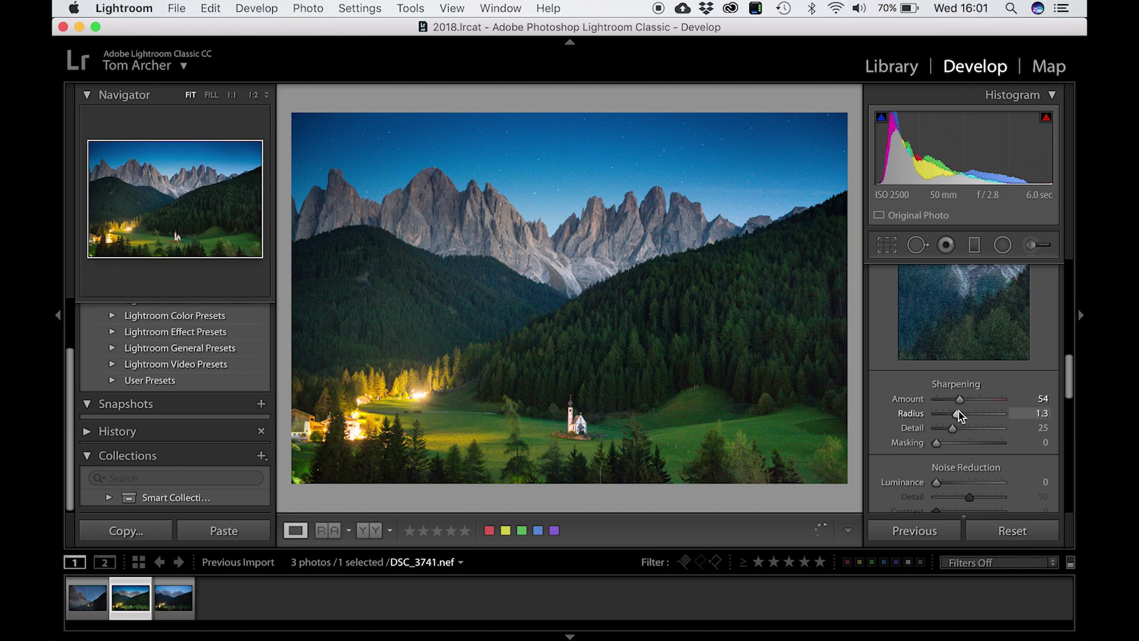
# Add a wide radial filter over the forested slope above the church, tilted along the hillside, with Tint reset to 0 and Clarity at 21
pyautogui.click(1002, 245)
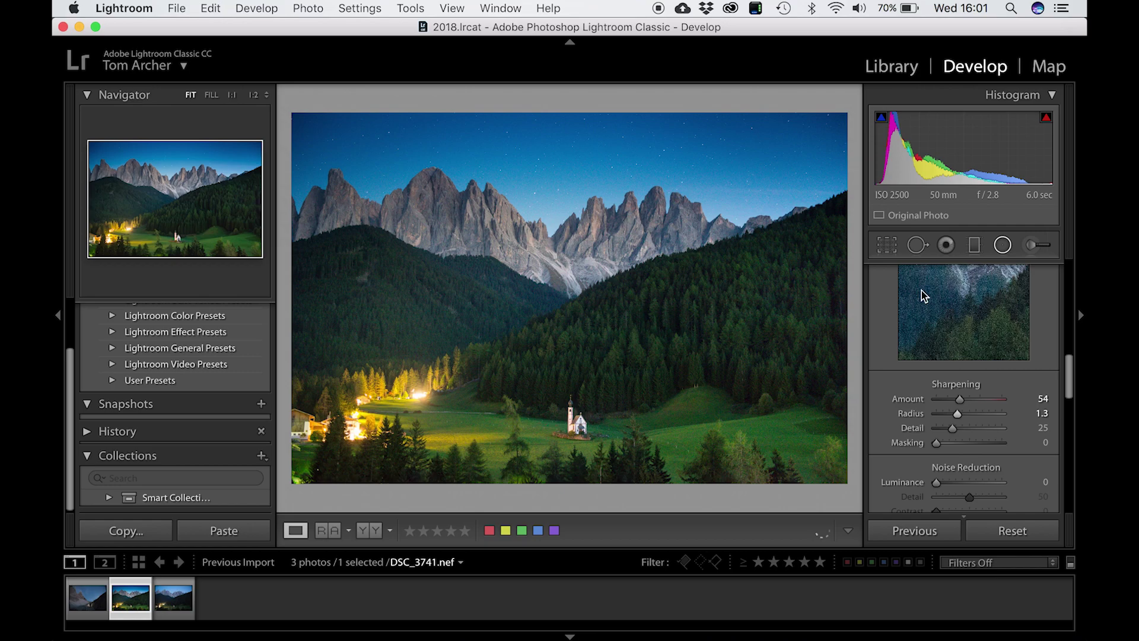
pyautogui.moveTo(656, 327); pyautogui.dragTo(851, 403)
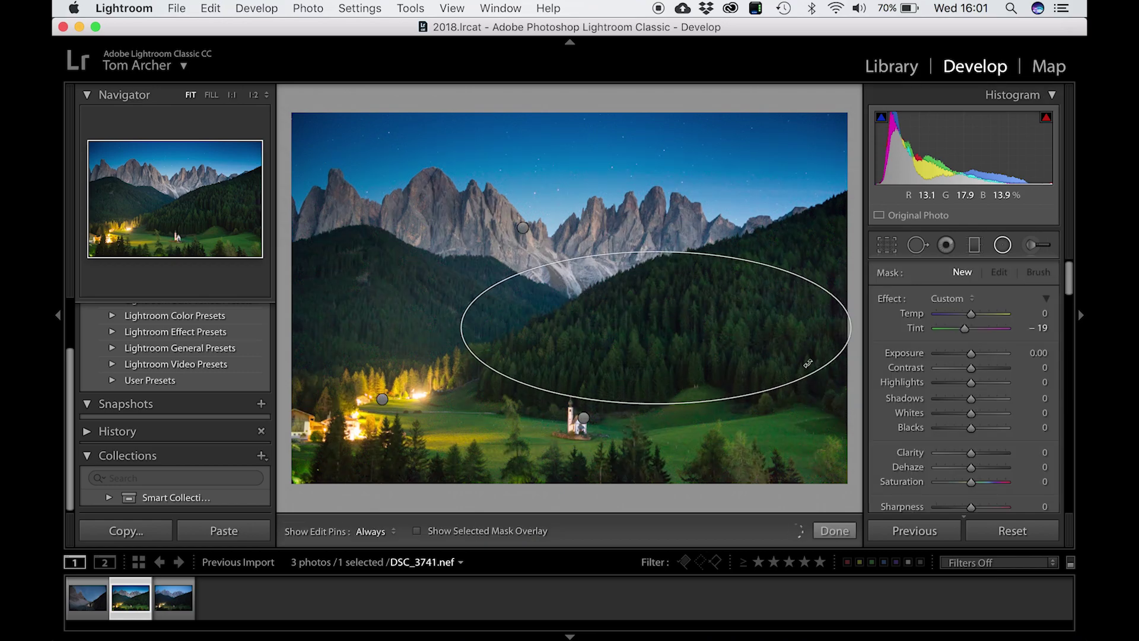
pyautogui.moveTo(807, 363); pyautogui.dragTo(807, 363)
pyautogui.moveTo(777, 323); pyautogui.dragTo(785, 325)
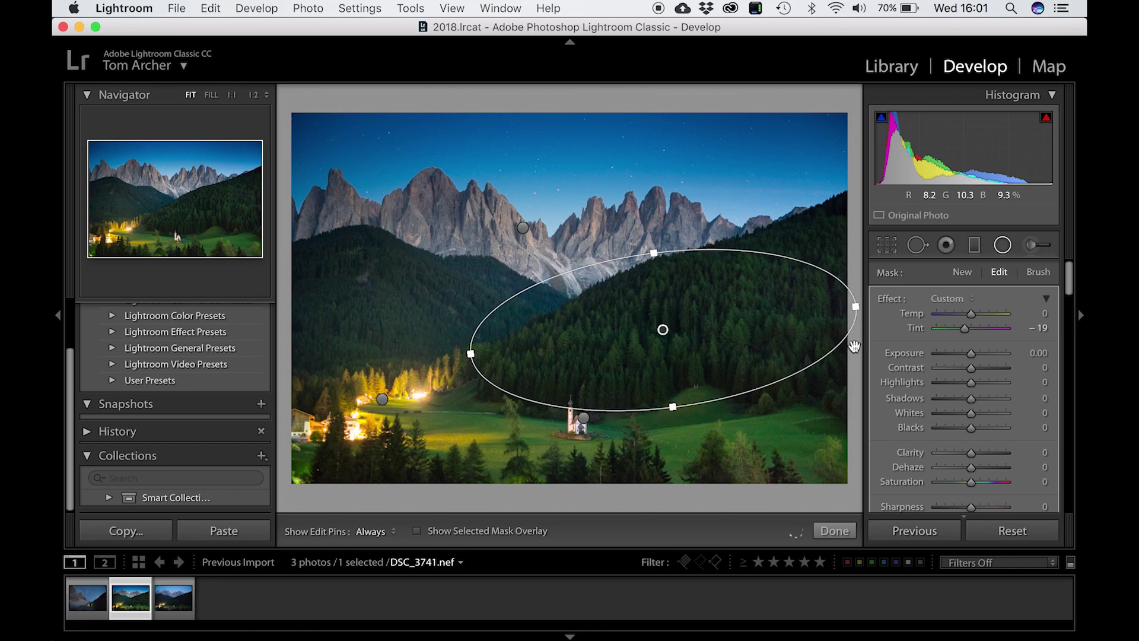
pyautogui.doubleClick(916, 331)
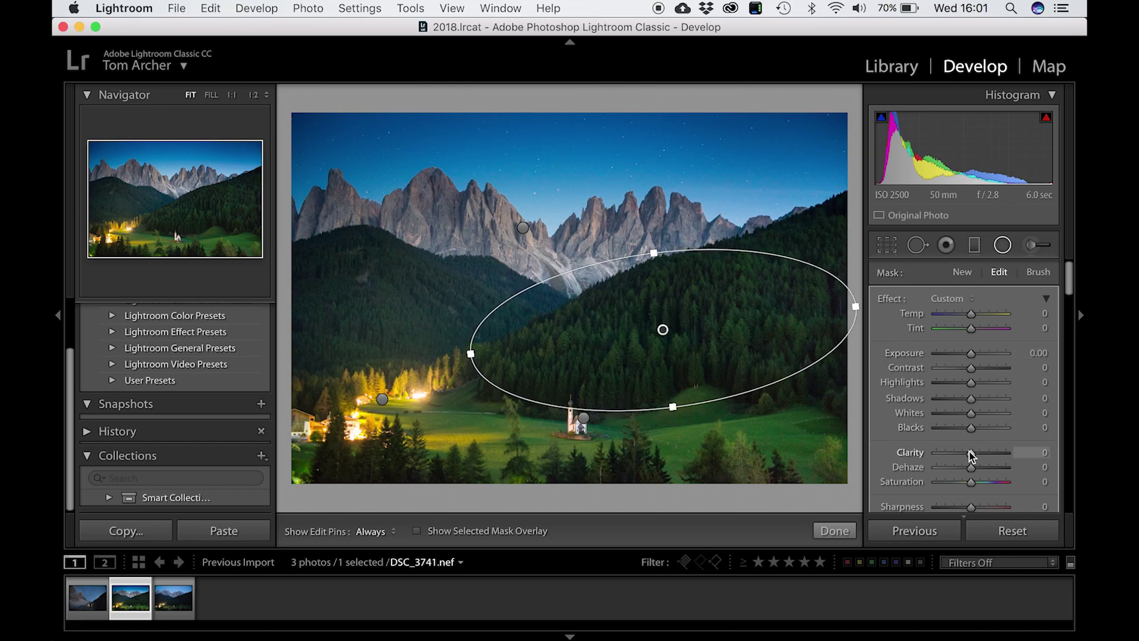
pyautogui.moveTo(974, 450); pyautogui.dragTo(978, 452)
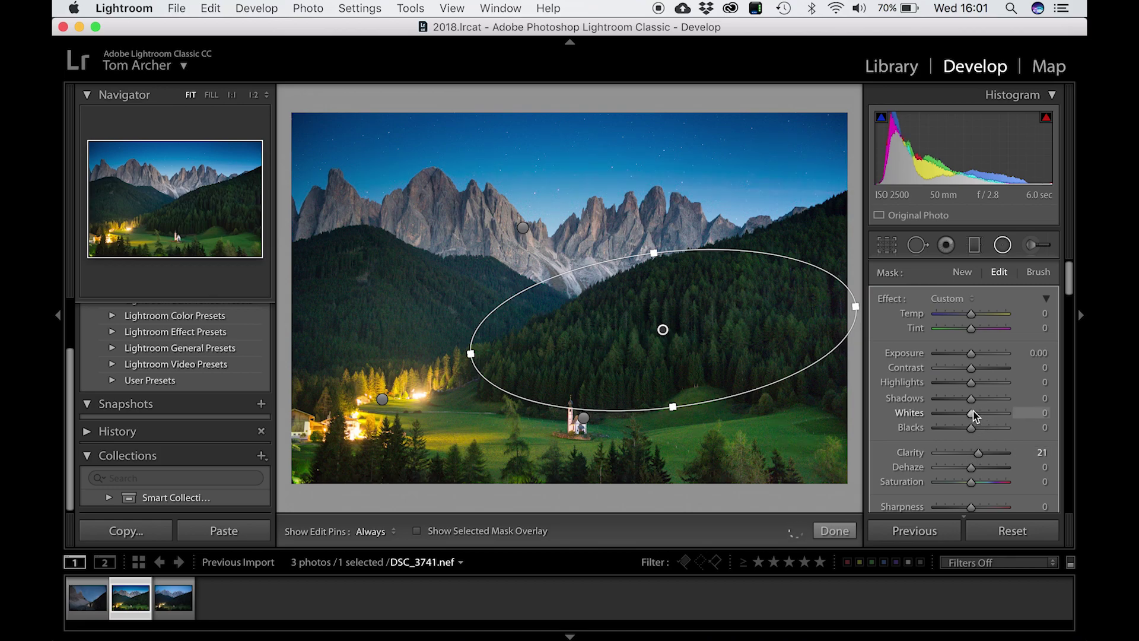
pyautogui.hotkey('shift', 'm')
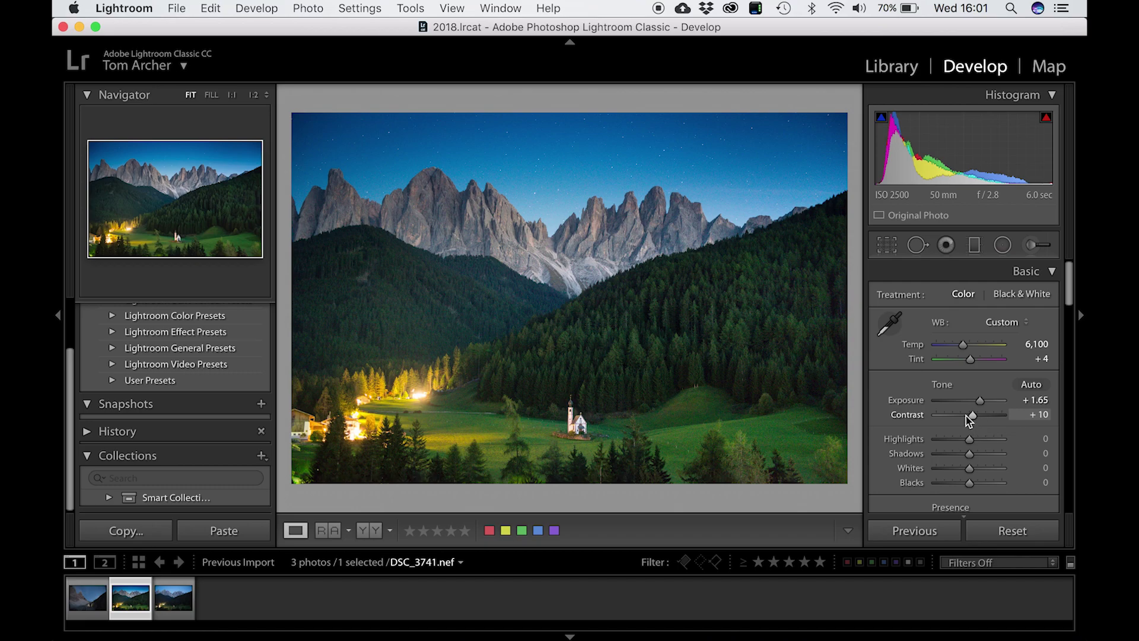
# Compare the edited photo with its original state several times
pyautogui.press('\\')
pyautogui.press('\\')
pyautogui.press('\\')
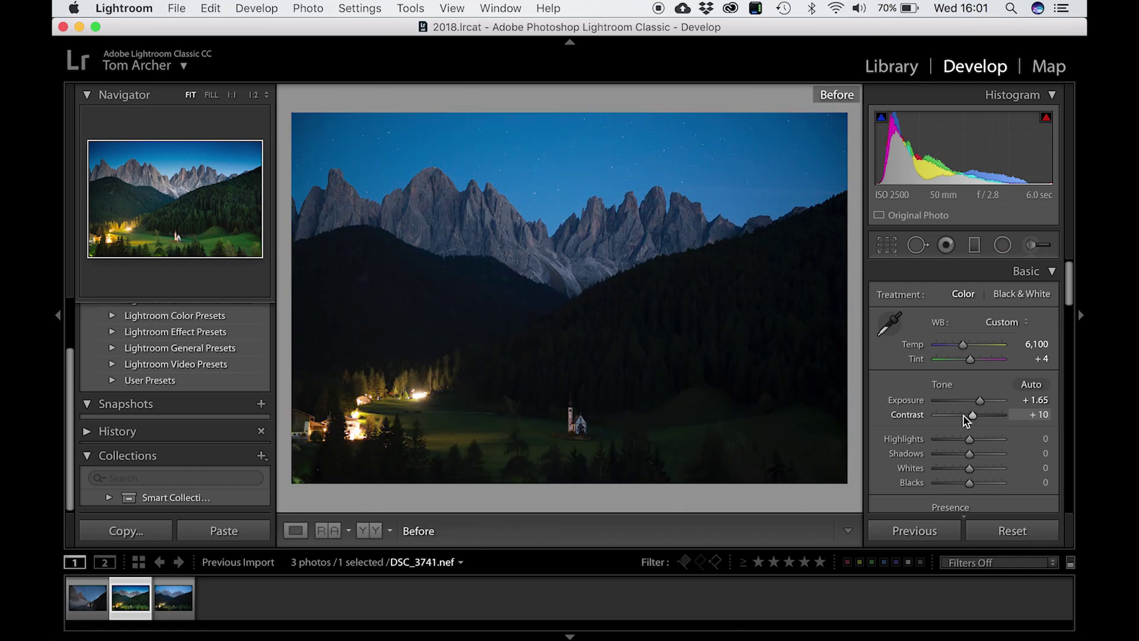
pyautogui.press('\\')
pyautogui.press('\\')
pyautogui.press('\\')
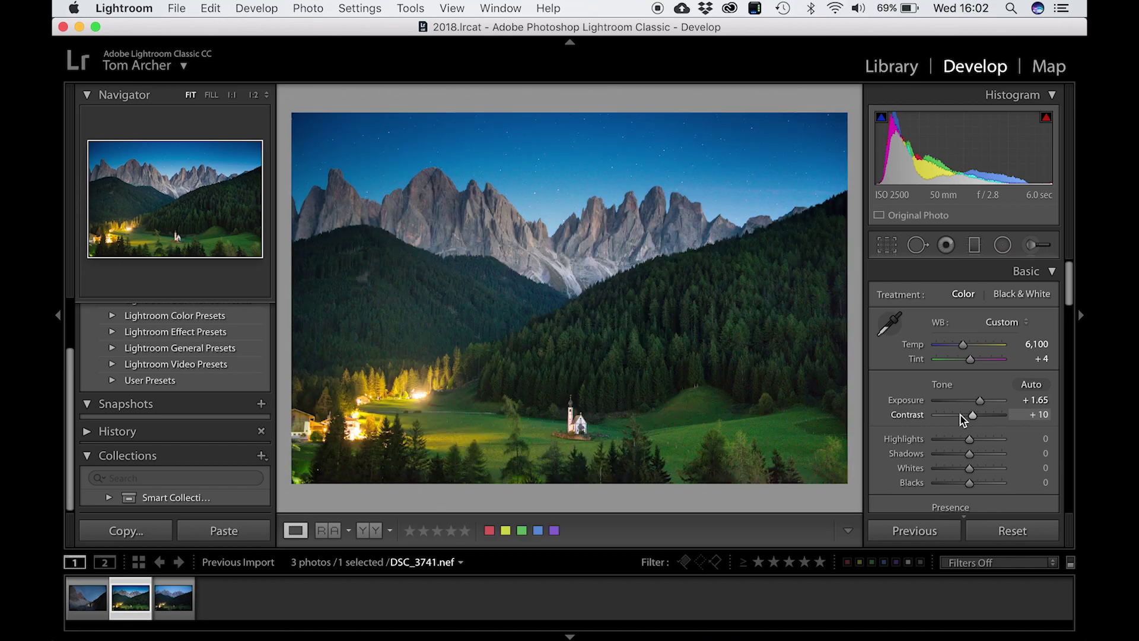
pyautogui.press('\\')
pyautogui.press('\\')
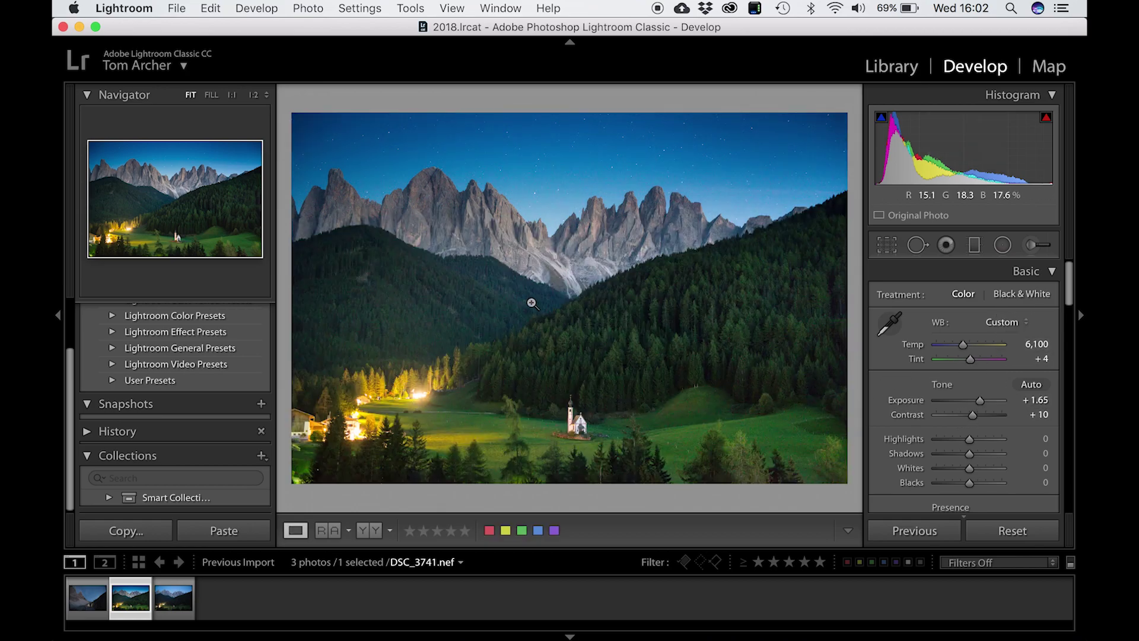
# Set the photo's white balance to a Temp of 5,900 and a Tint of −1
pyautogui.click(1038, 345)
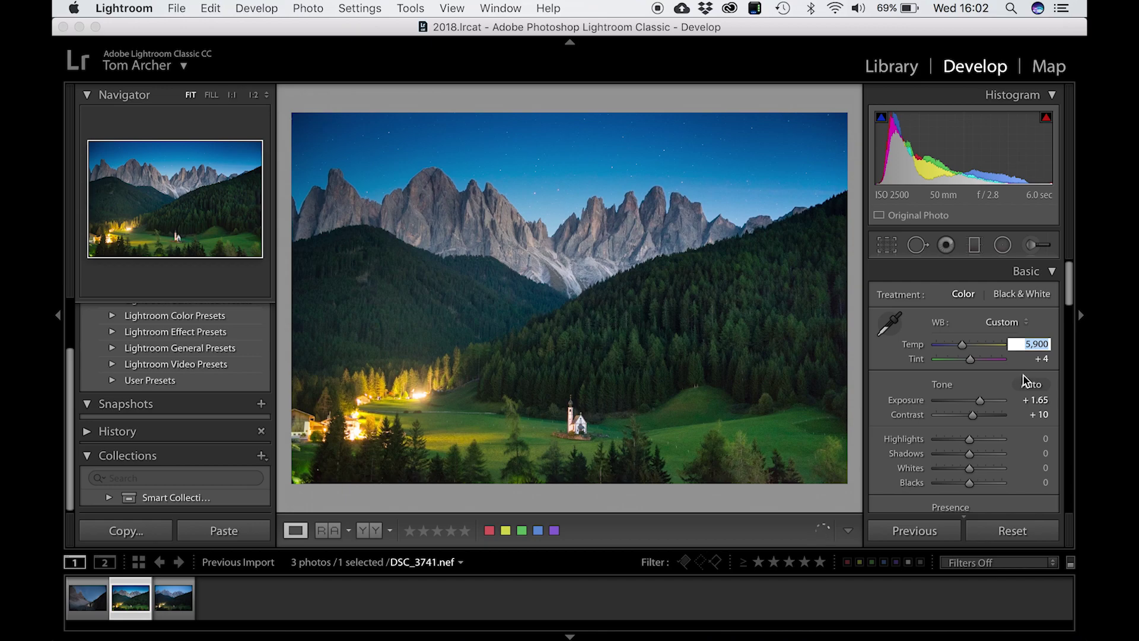
pyautogui.moveTo(1033, 363); pyautogui.dragTo(1021, 359)
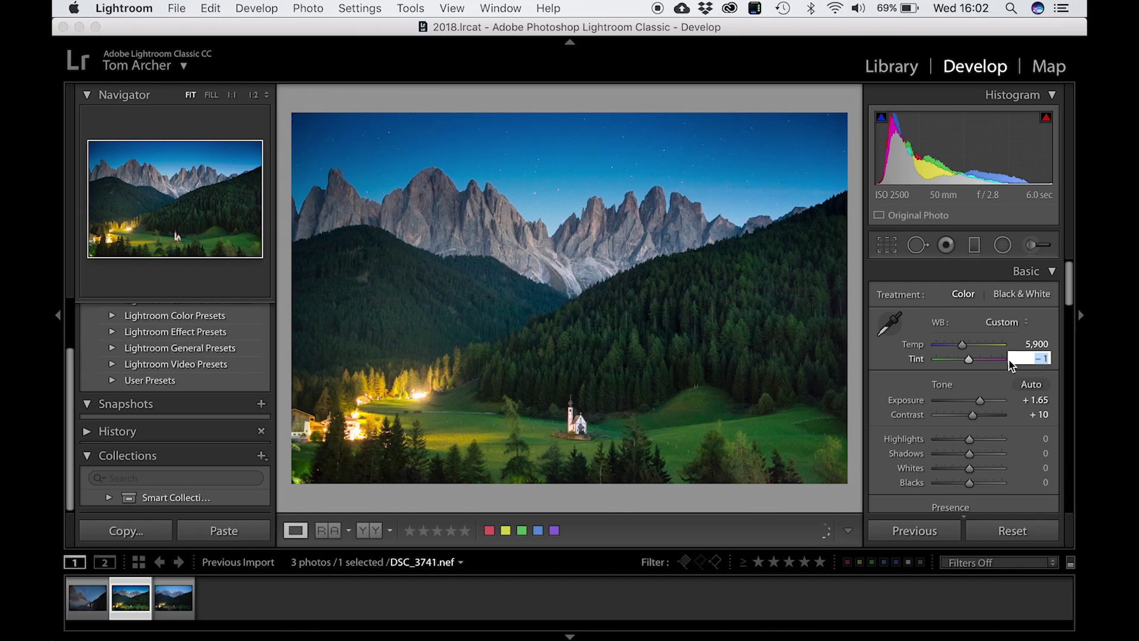
pyautogui.press('Return')
# Check the new white balance by comparing the photo before and after all edits
pyautogui.press('\\')
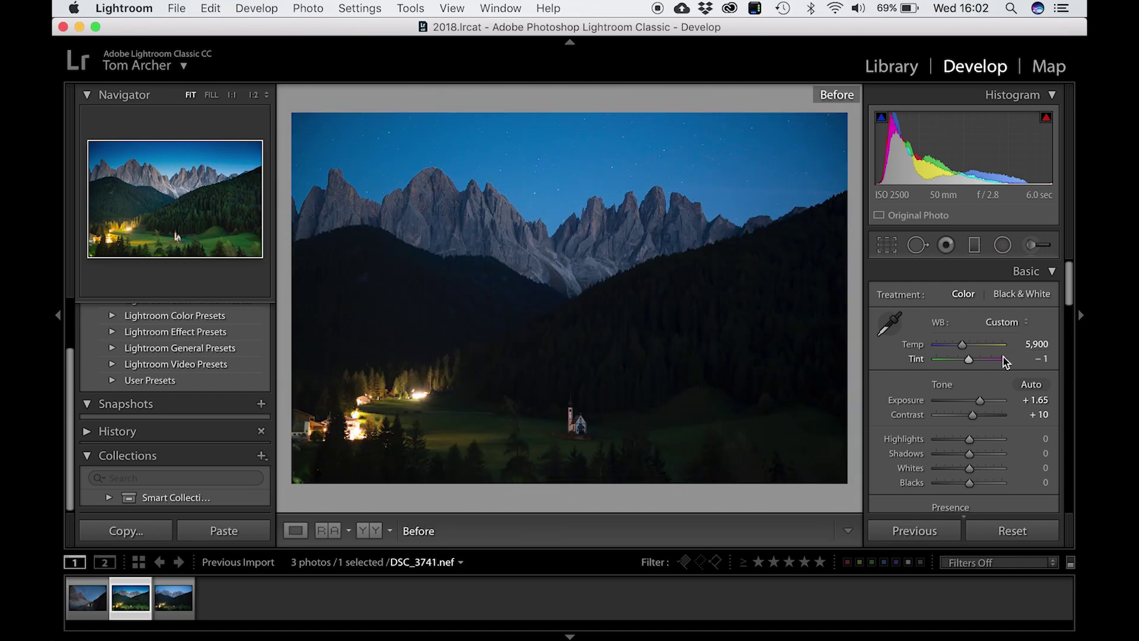
pyautogui.press('\\')
pyautogui.press('\\')
pyautogui.press('\\')
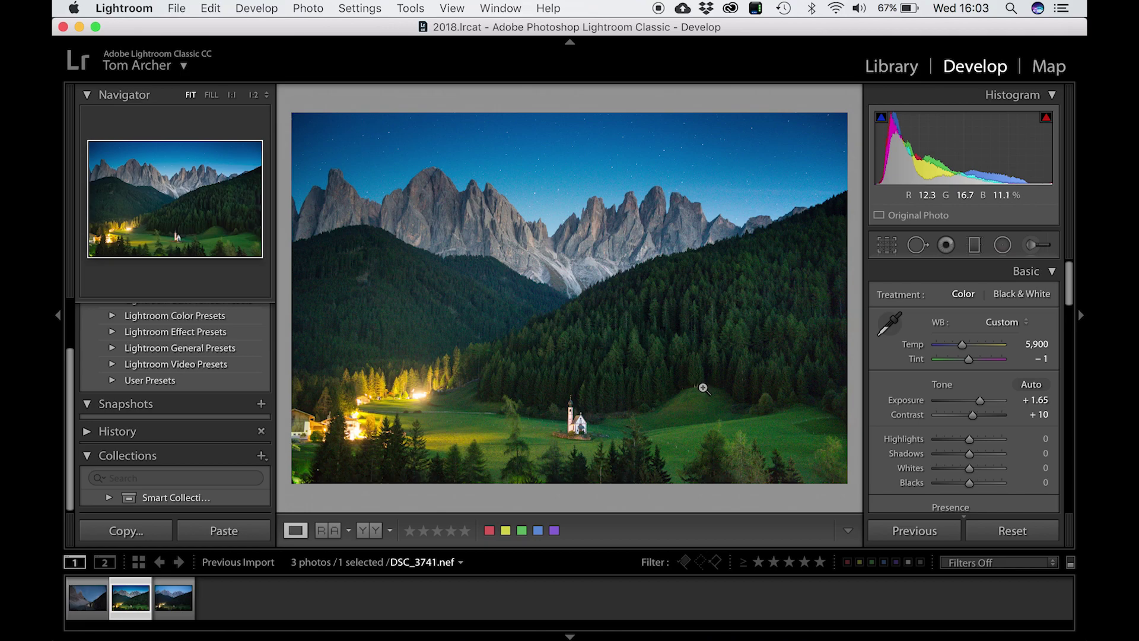
# Switch to Photoshop and bring up the stars.jpg document
pyautogui.press('super+Tab')
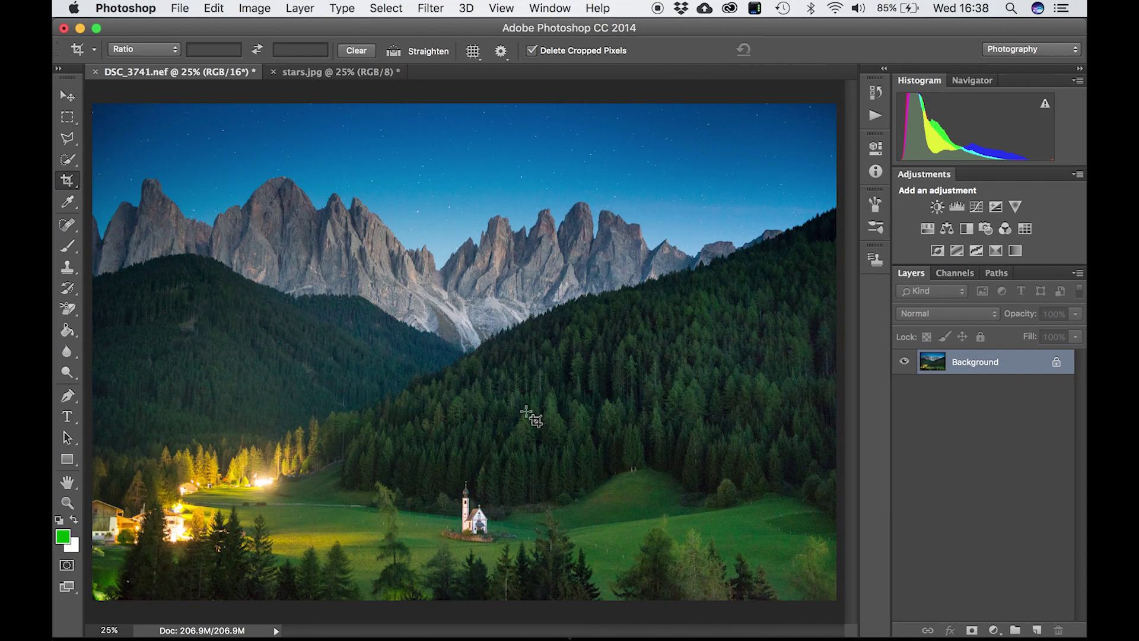
pyautogui.press('m')
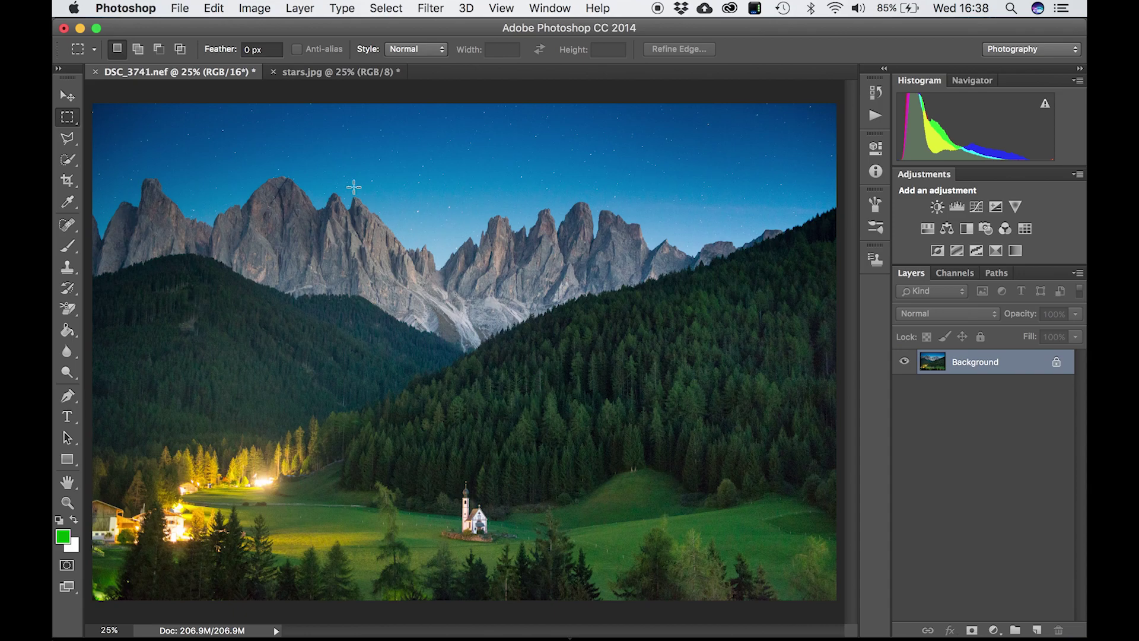
pyautogui.click(328, 80)
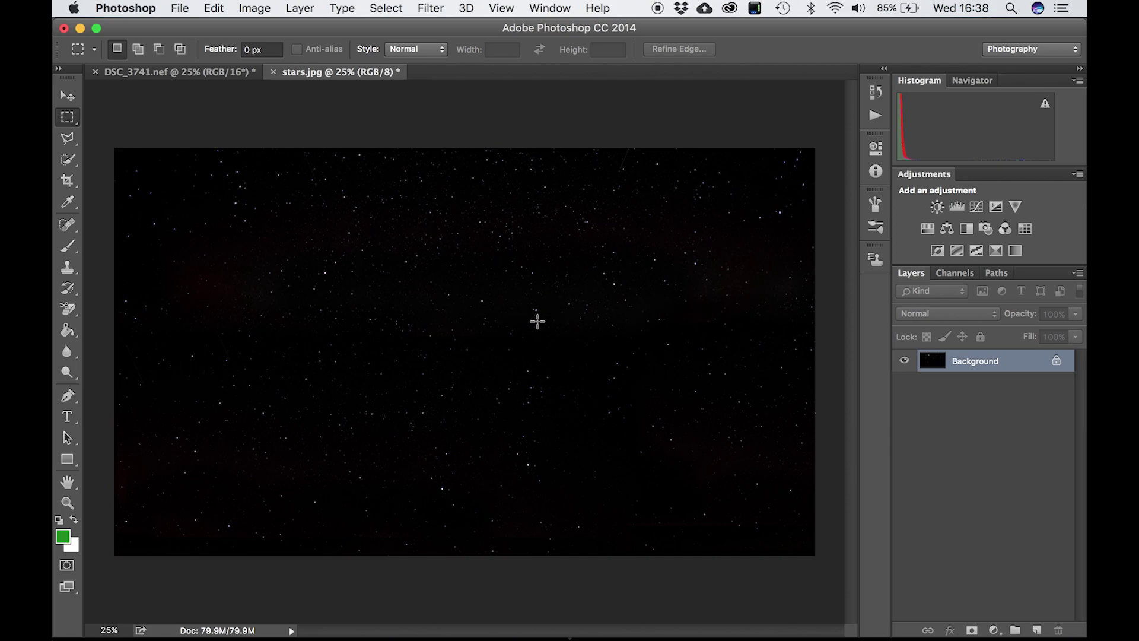
# Copy the stars image into DSC_3741.nef, align it with the photo's upper-left corner and stretch it to the photo's full width
pyautogui.press('v')
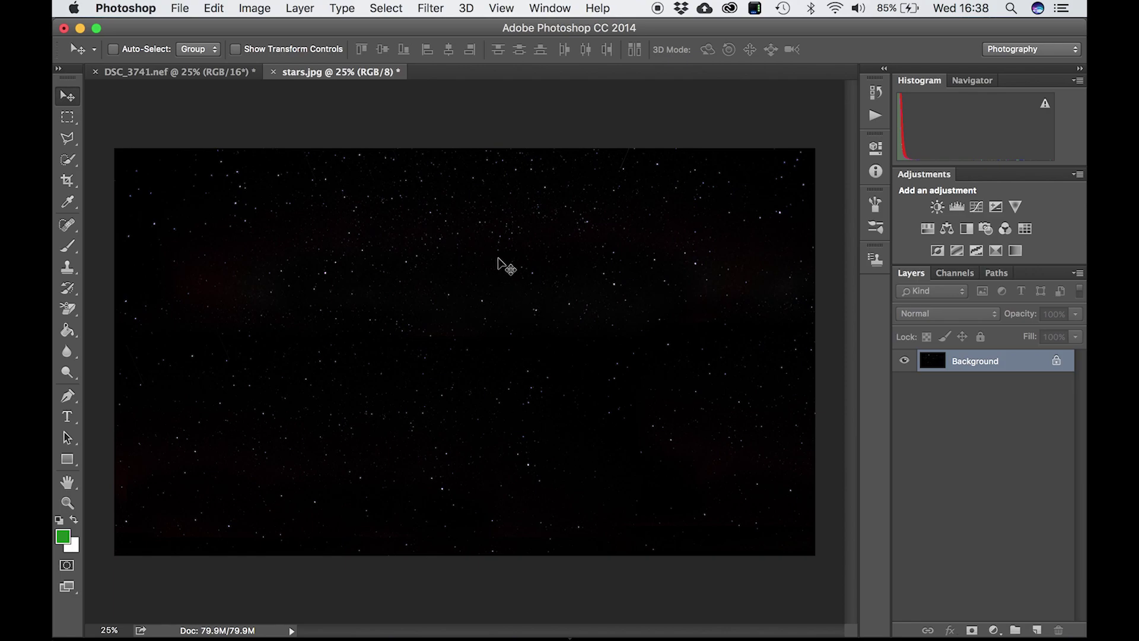
pyautogui.moveTo(501, 254); pyautogui.dragTo(194, 77)
pyautogui.moveTo(497, 278)
pyautogui.mouseDown()
pyautogui.moveTo(516, 292)
pyautogui.moveTo(507, 263)
pyautogui.mouseUp()
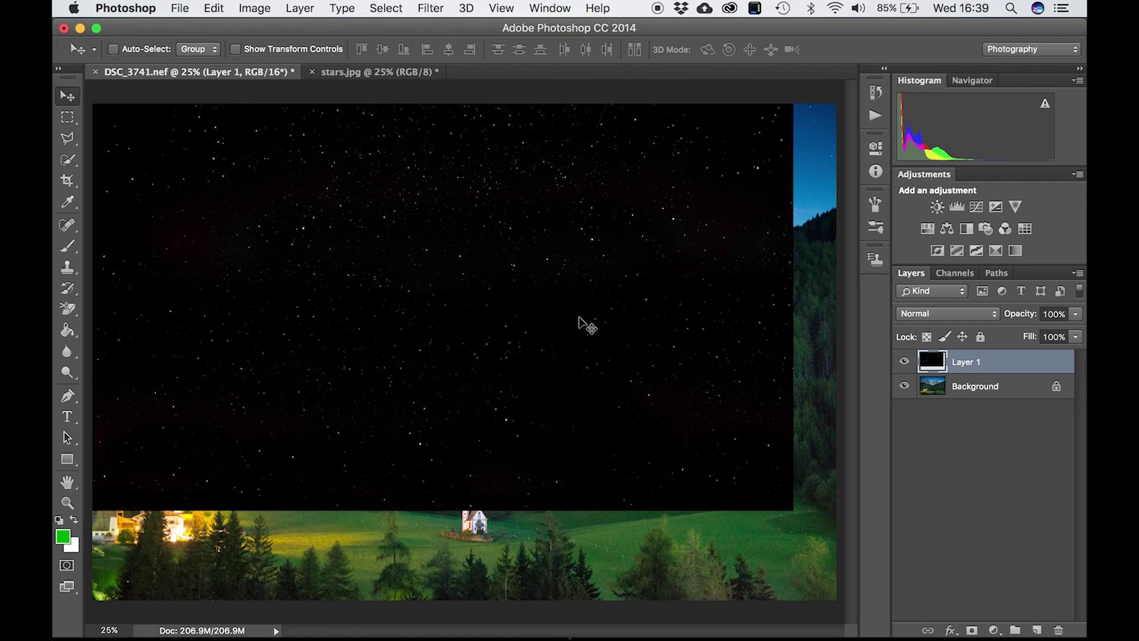
pyautogui.press('super+t')
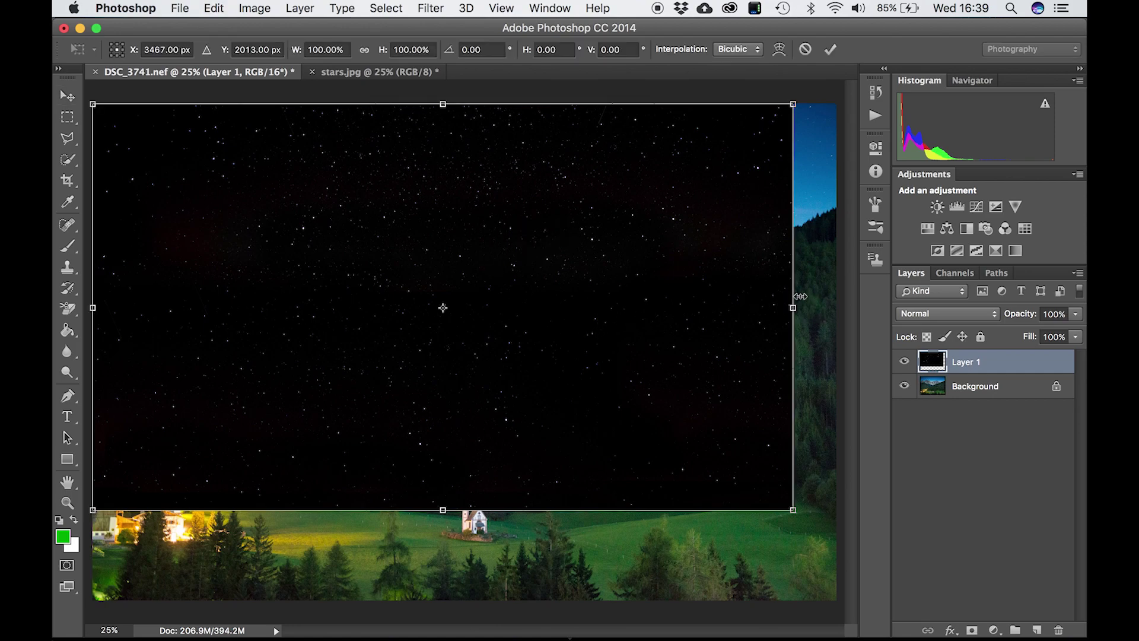
pyautogui.moveTo(814, 305); pyautogui.dragTo(836, 307)
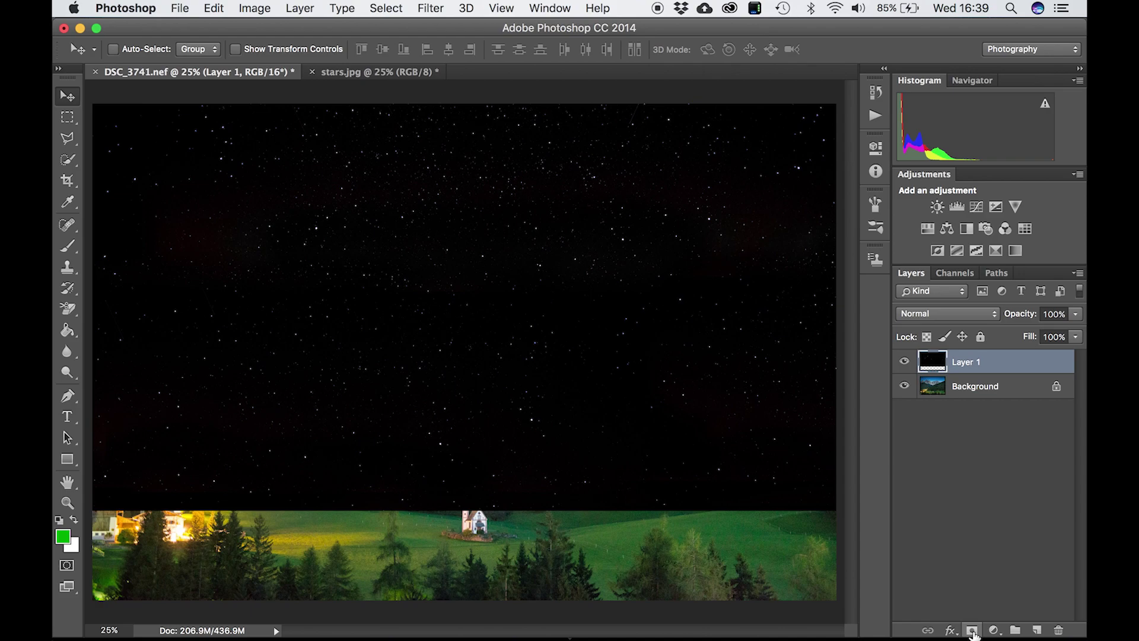
# Add a layer mask to the stars layer and paint it black over the valley, forest and mountains with a 1516 px brush at 70% opacity
pyautogui.click(972, 630)
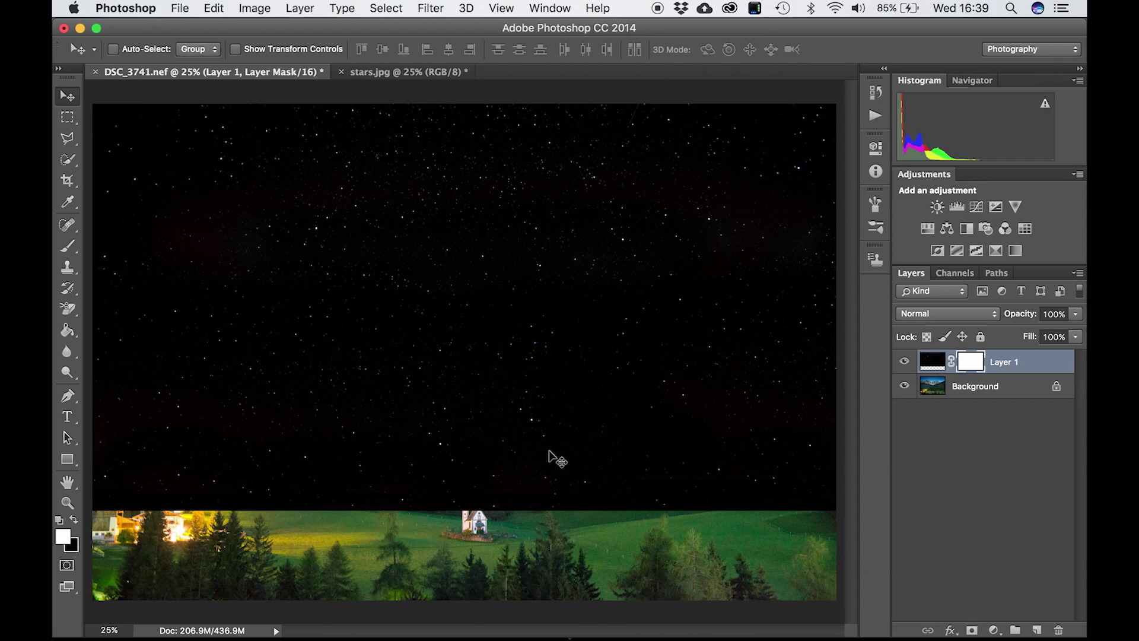
pyautogui.press('b')
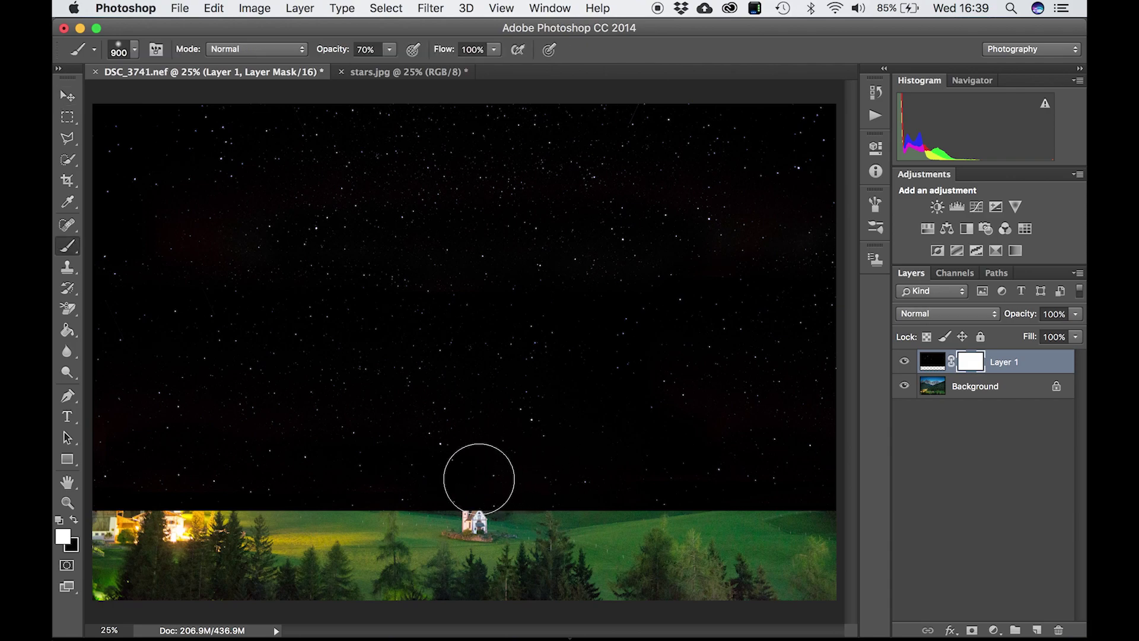
pyautogui.moveTo(473, 483); pyautogui.dragTo(530, 489)
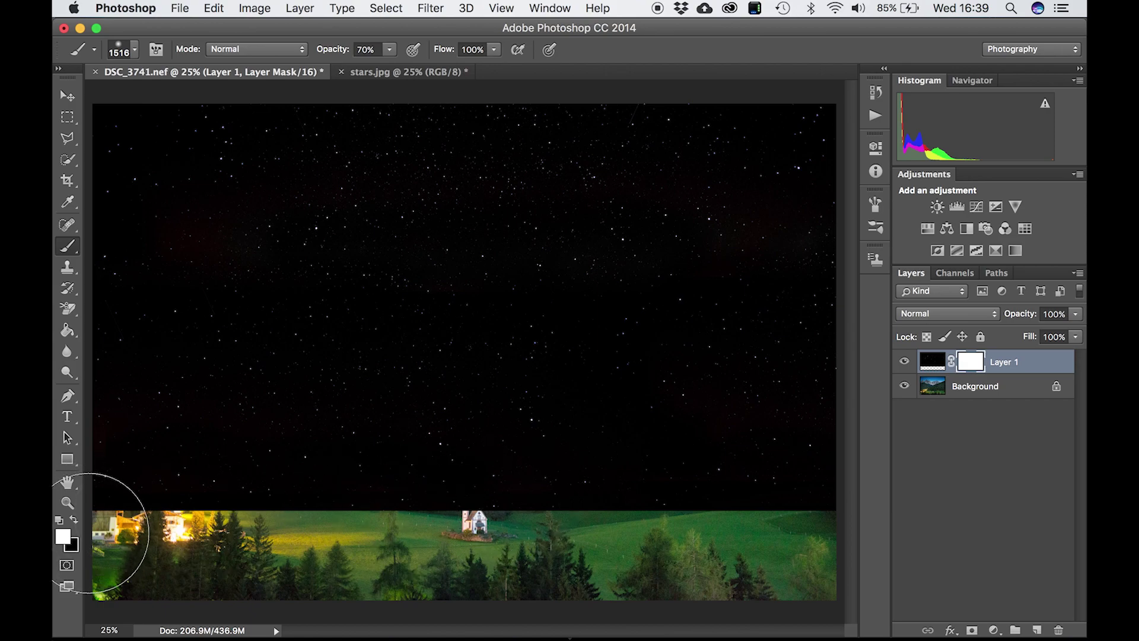
pyautogui.press('x')
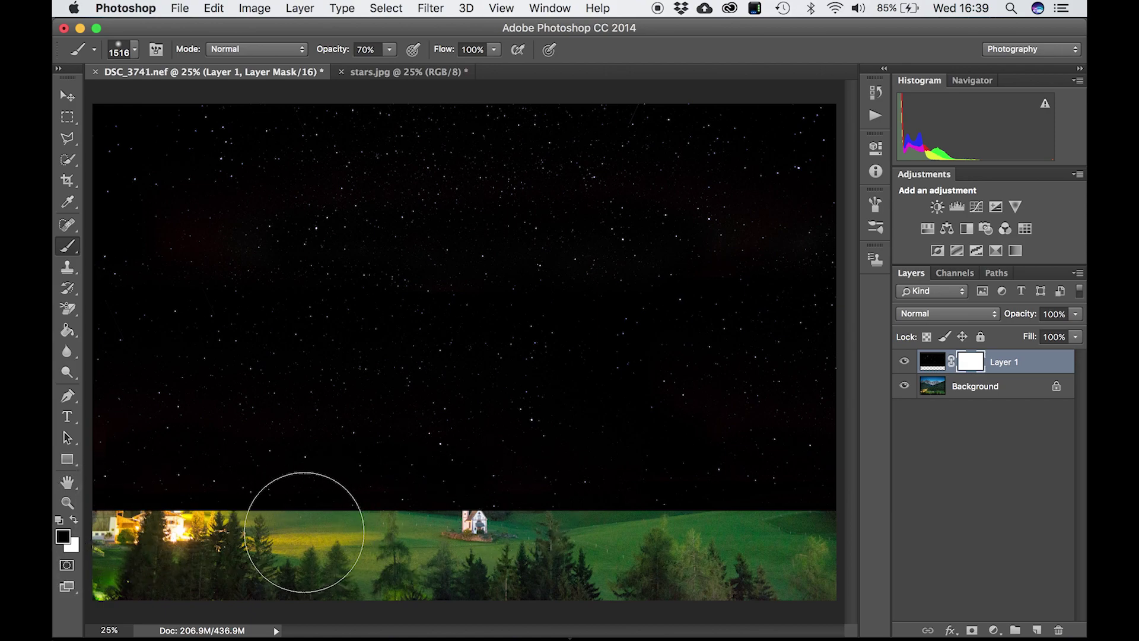
pyautogui.moveTo(429, 489)
pyautogui.mouseDown()
pyautogui.moveTo(660, 491)
pyautogui.moveTo(143, 486)
pyautogui.moveTo(137, 389)
pyautogui.moveTo(342, 399)
pyautogui.moveTo(744, 372)
pyautogui.moveTo(764, 493)
pyautogui.moveTo(91, 347)
pyautogui.moveTo(435, 472)
pyautogui.moveTo(437, 499)
pyautogui.mouseUp()
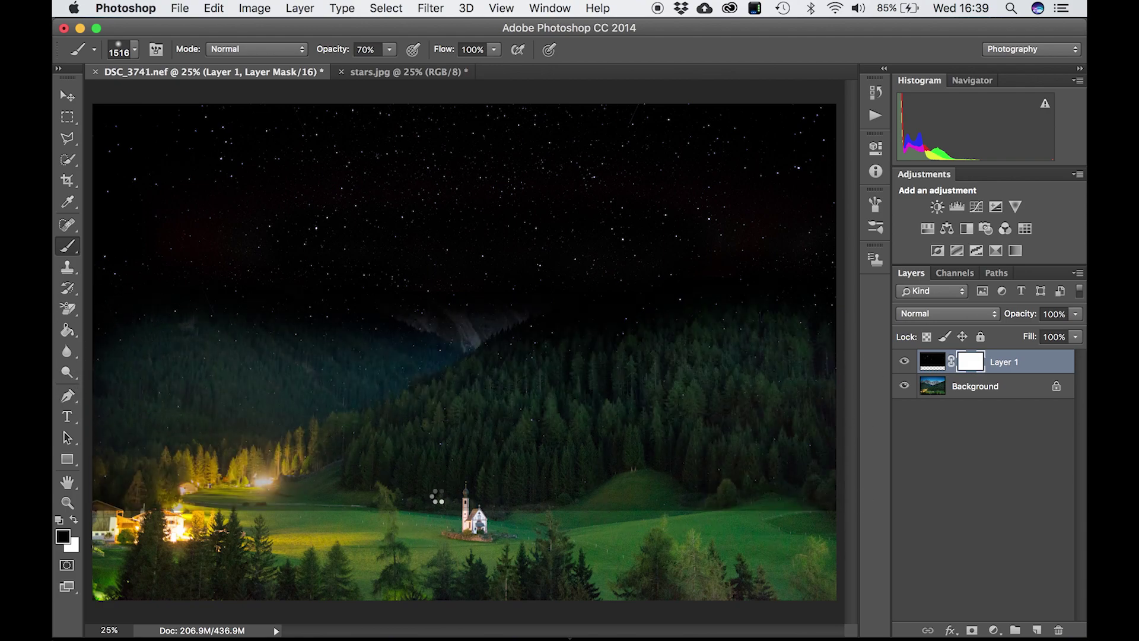
pyautogui.moveTo(546, 373)
pyautogui.mouseDown()
pyautogui.moveTo(633, 295)
pyautogui.moveTo(132, 326)
pyautogui.moveTo(348, 275)
pyautogui.moveTo(298, 277)
pyautogui.moveTo(589, 261)
pyautogui.moveTo(569, 450)
pyautogui.moveTo(152, 242)
pyautogui.moveTo(632, 354)
pyautogui.moveTo(171, 262)
pyautogui.moveTo(682, 528)
pyautogui.moveTo(839, 254)
pyautogui.moveTo(313, 292)
pyautogui.moveTo(140, 546)
pyautogui.moveTo(432, 432)
pyautogui.moveTo(419, 473)
pyautogui.mouseUp()
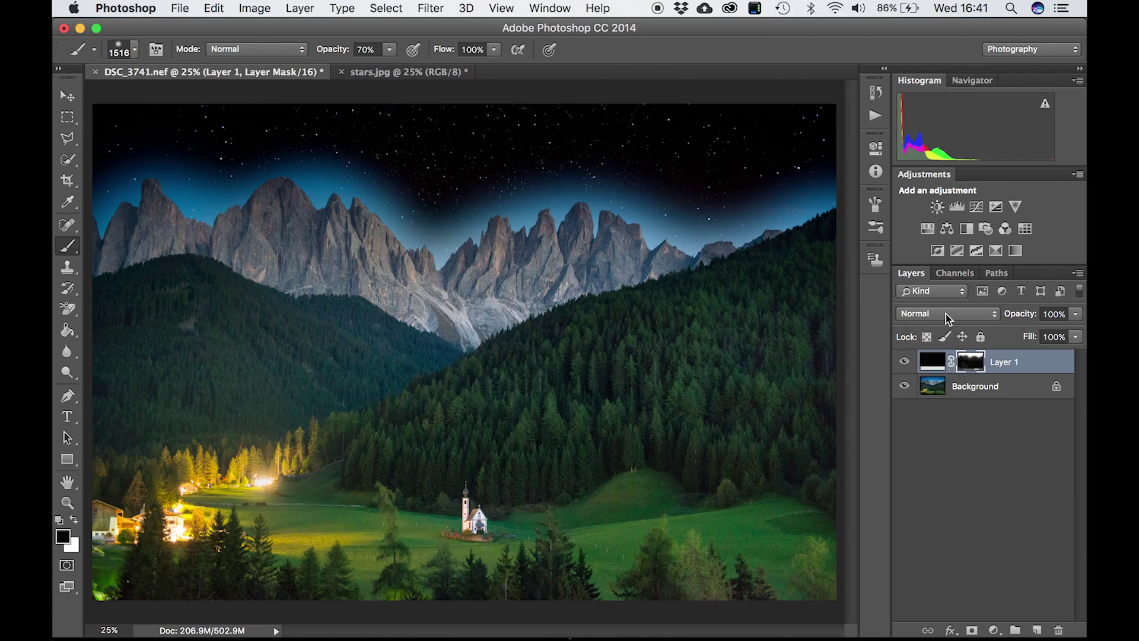
# Set the stars layer's blend mode to Screen and duplicate the layer to intensify the stars
pyautogui.click(988, 318)
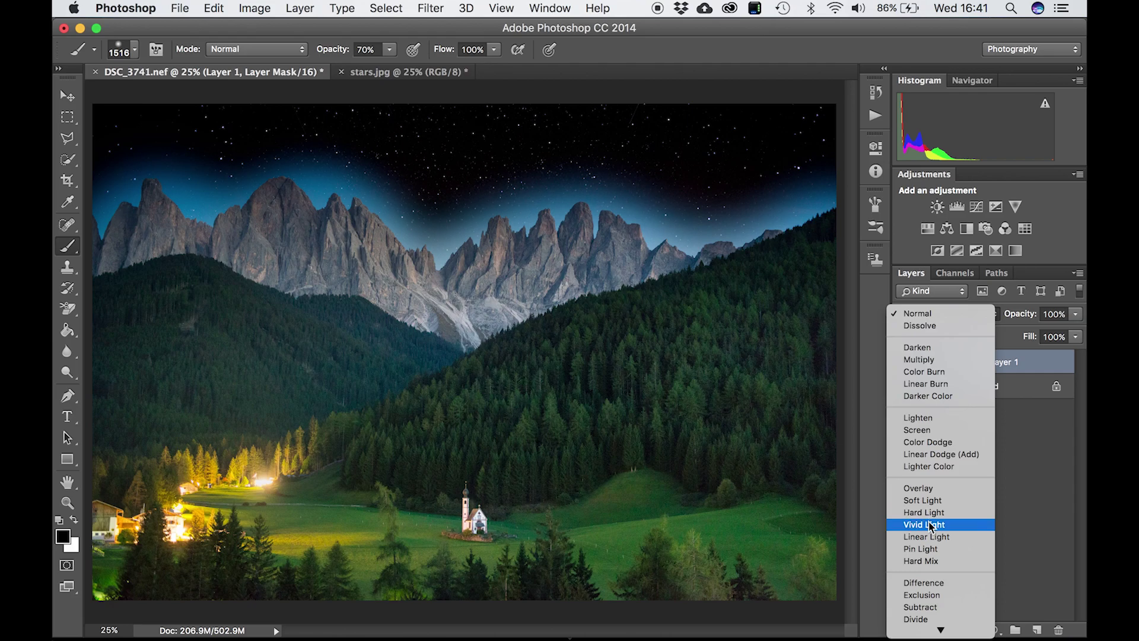
pyautogui.click(930, 430)
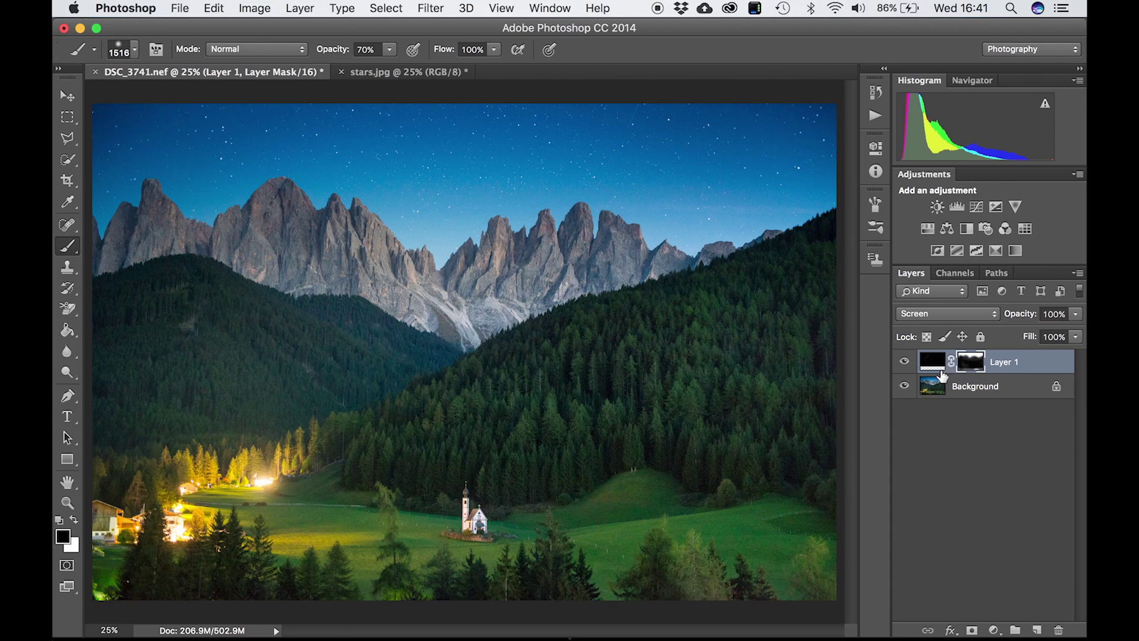
pyautogui.press('super+j')
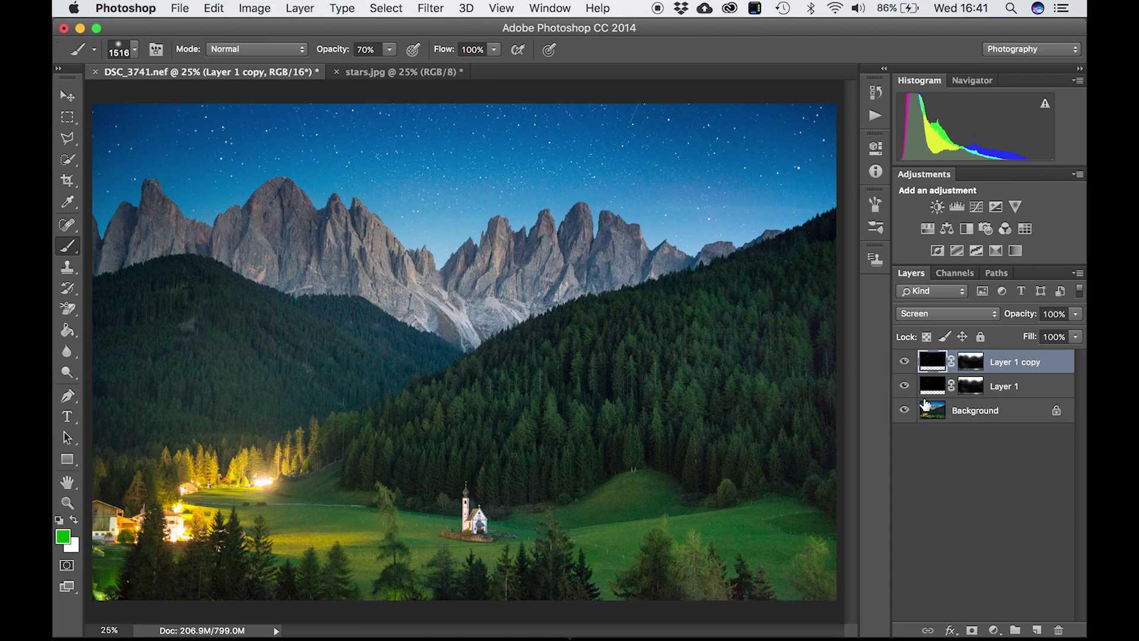
# Merge the two stars layers and set the merged layer's blend mode to Screen
pyautogui.keyDown('shift'); pyautogui.click(1008, 389); pyautogui.keyUp('shift')
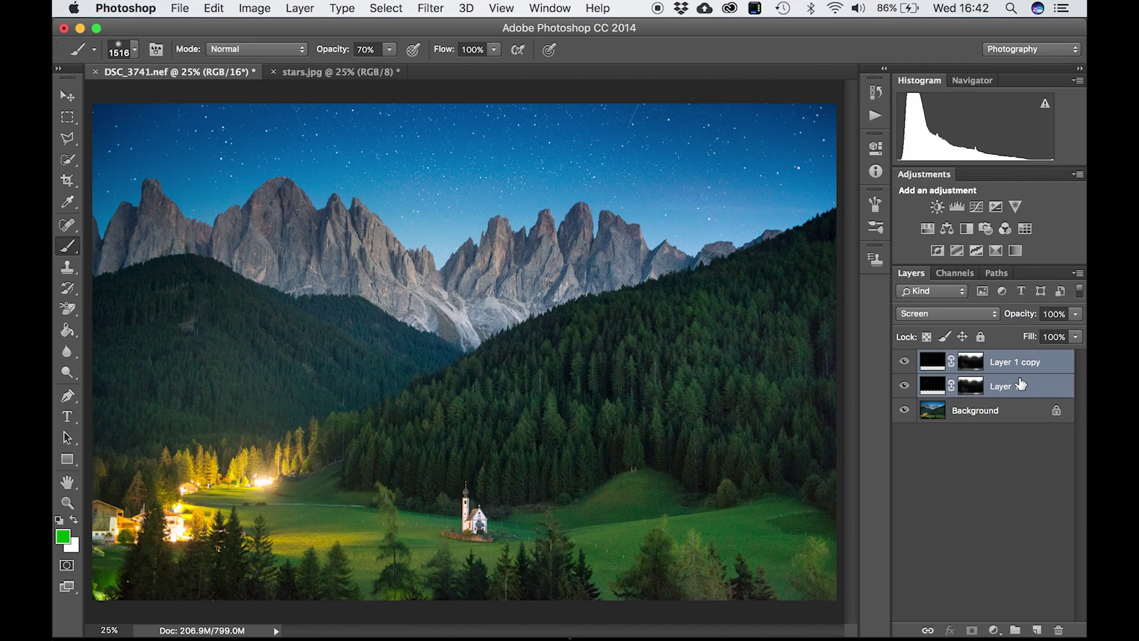
pyautogui.rightClick(1004, 381)
pyautogui.click(920, 415)
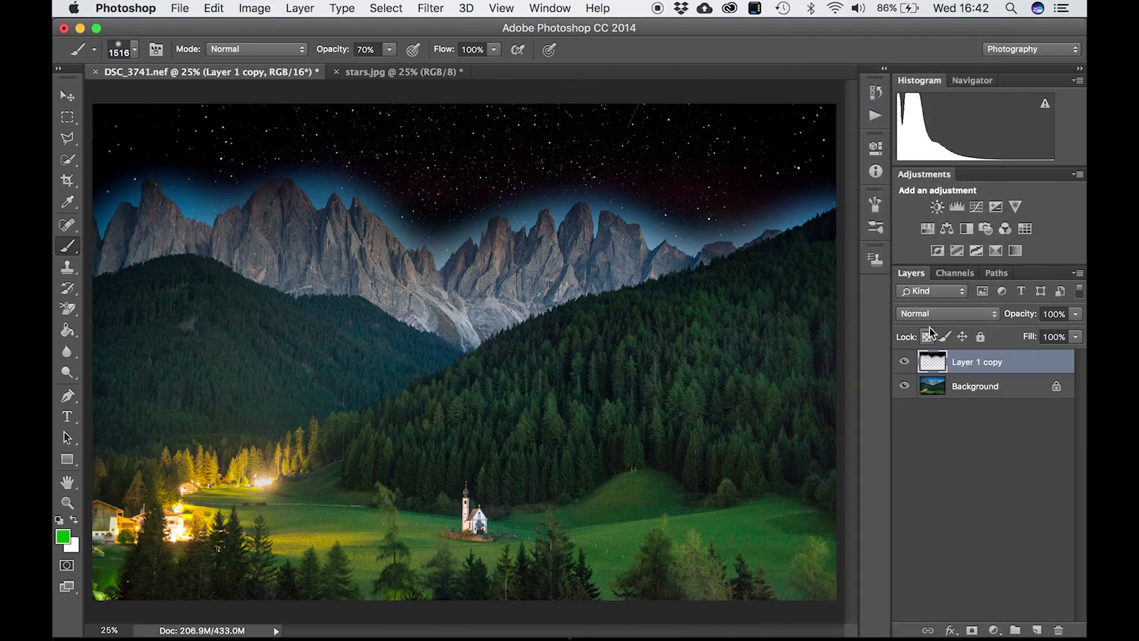
pyautogui.click(948, 313)
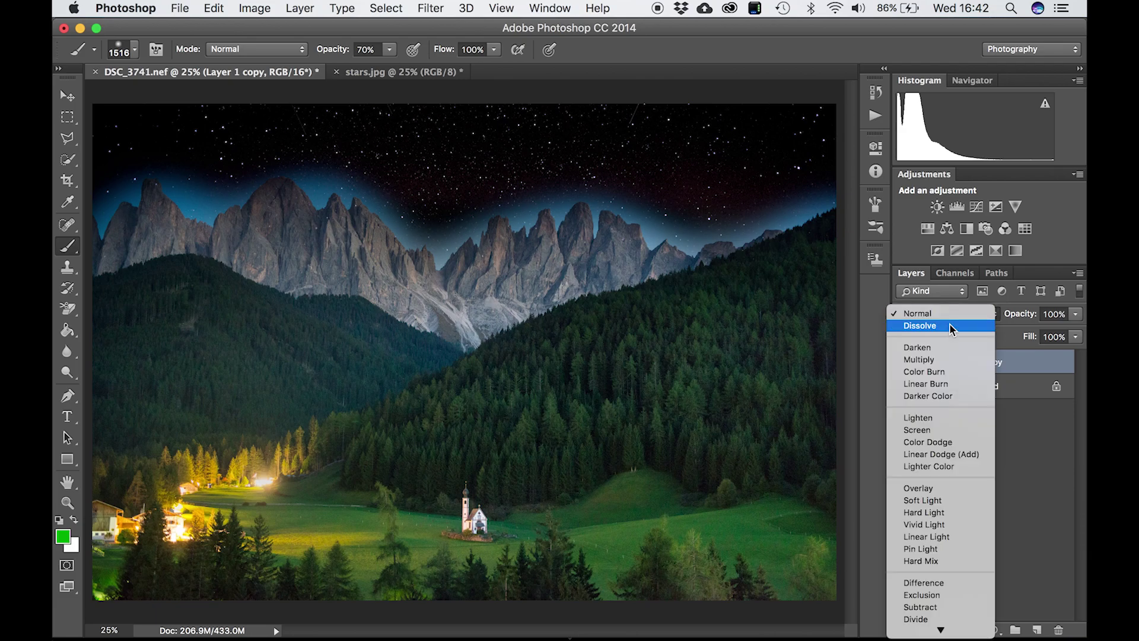
pyautogui.click(938, 428)
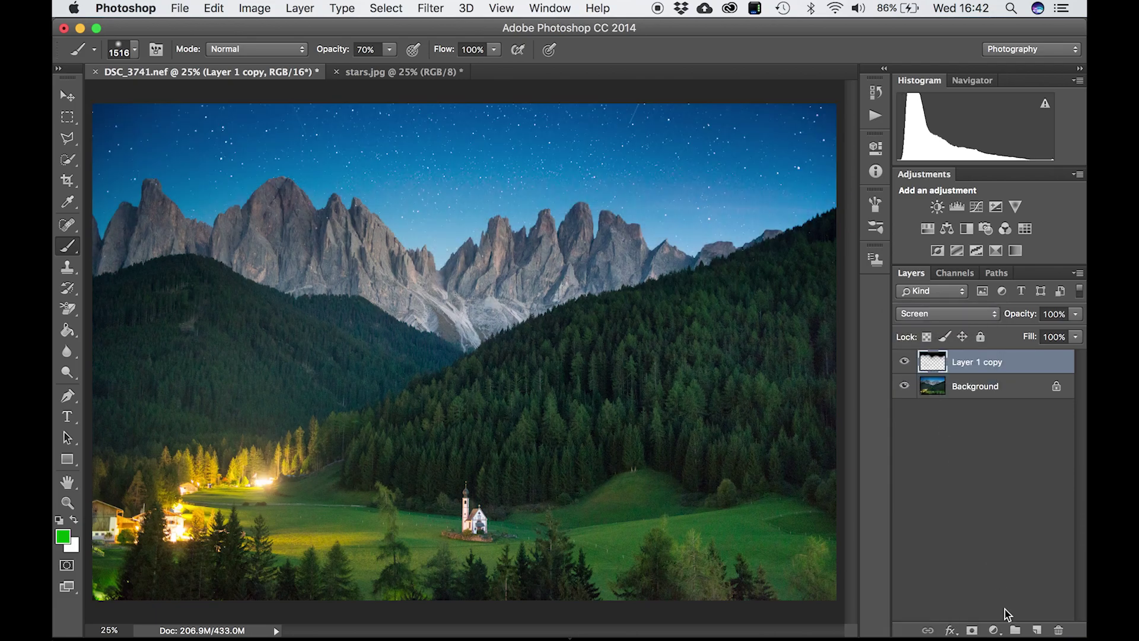
# Add a Levels adjustment layer clipped to the stars layer and raise its black input level to 15
pyautogui.click(994, 630)
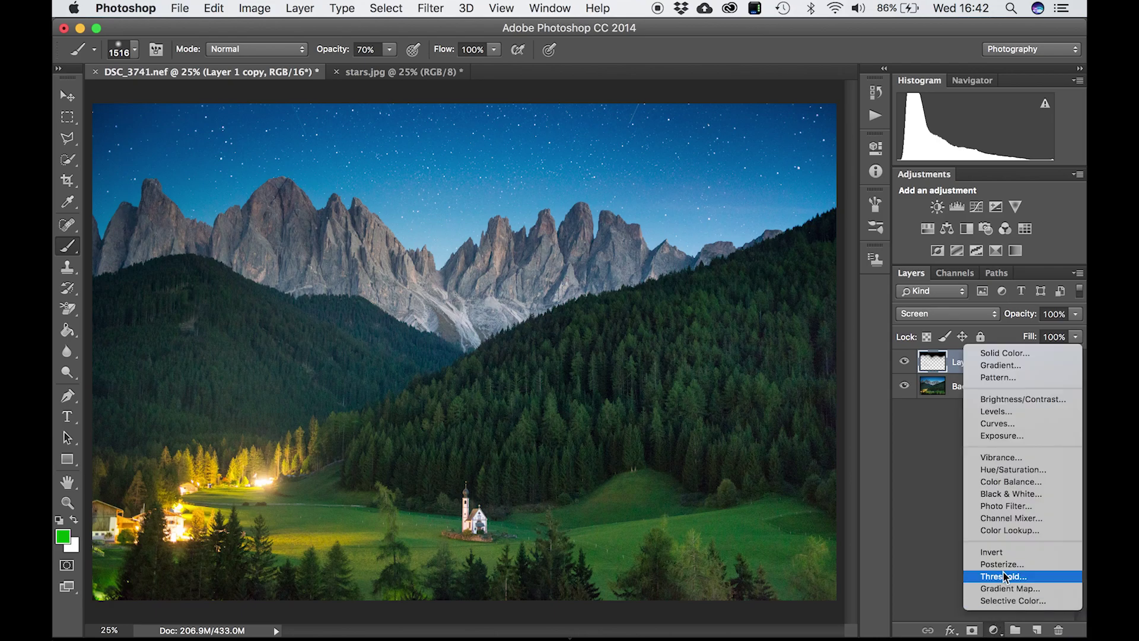
pyautogui.click(1023, 419)
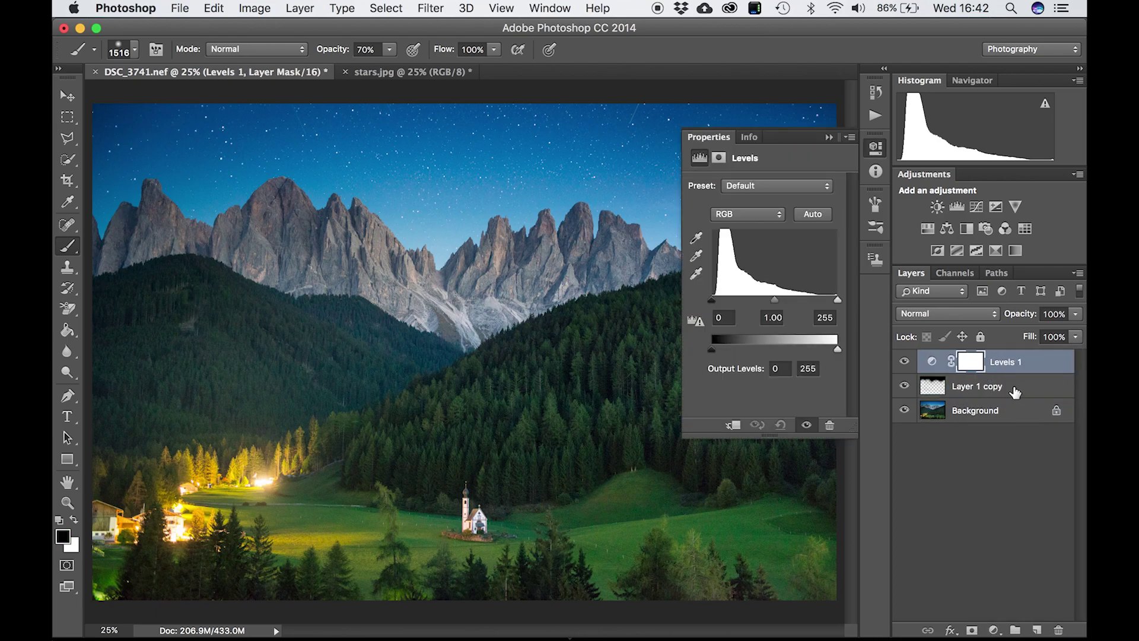
pyautogui.rightClick(1002, 364)
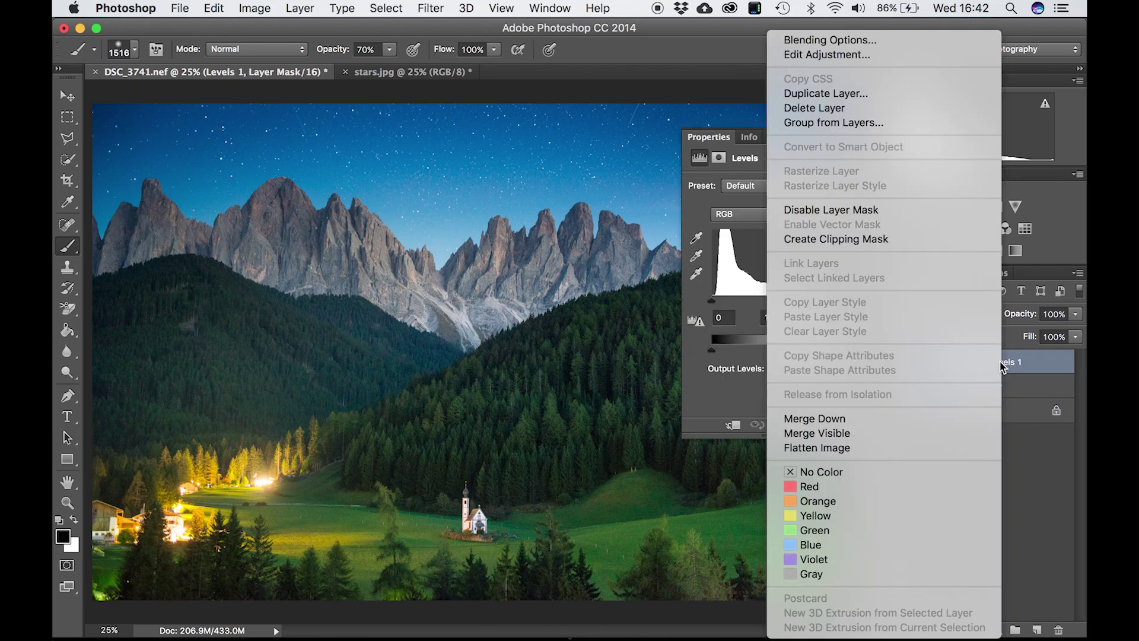
pyautogui.click(835, 241)
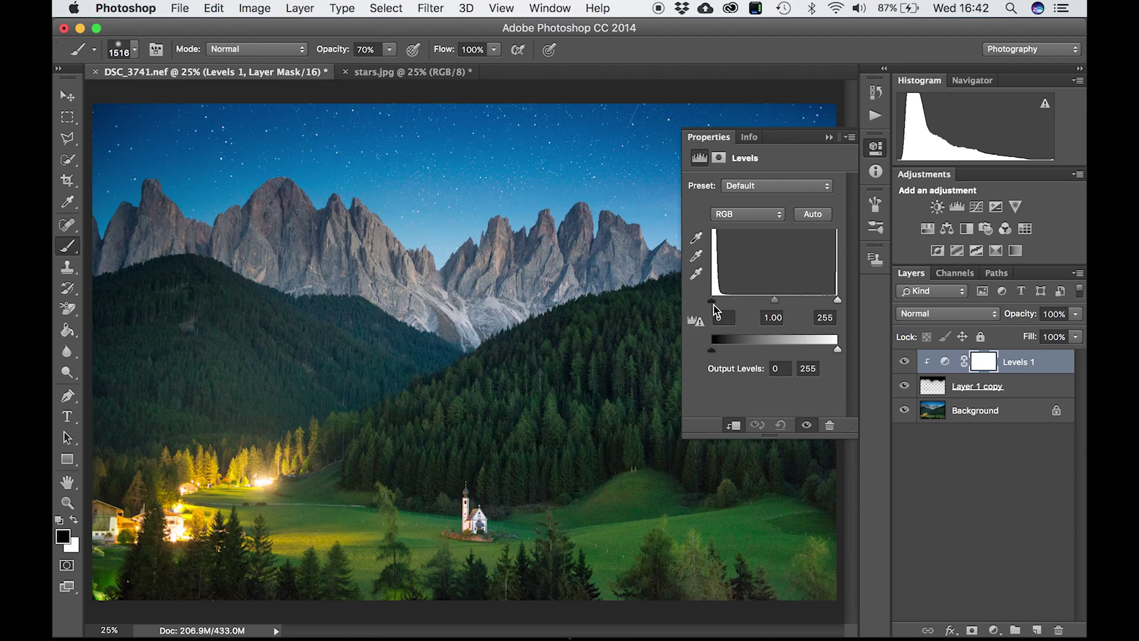
pyautogui.moveTo(712, 305); pyautogui.dragTo(719, 304)
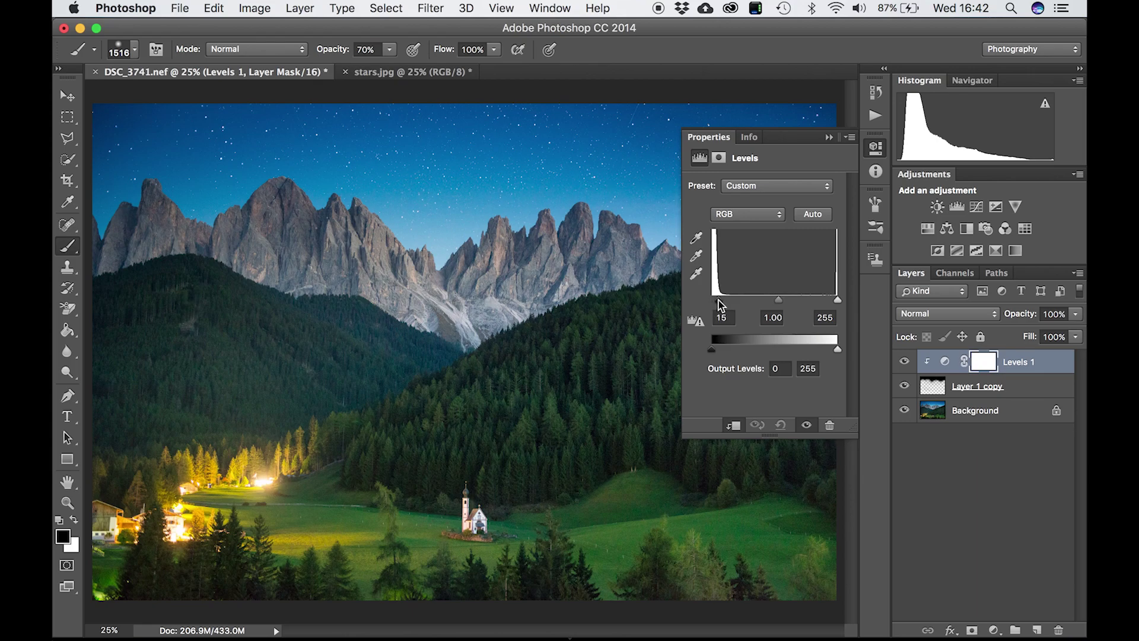
pyautogui.click(876, 151)
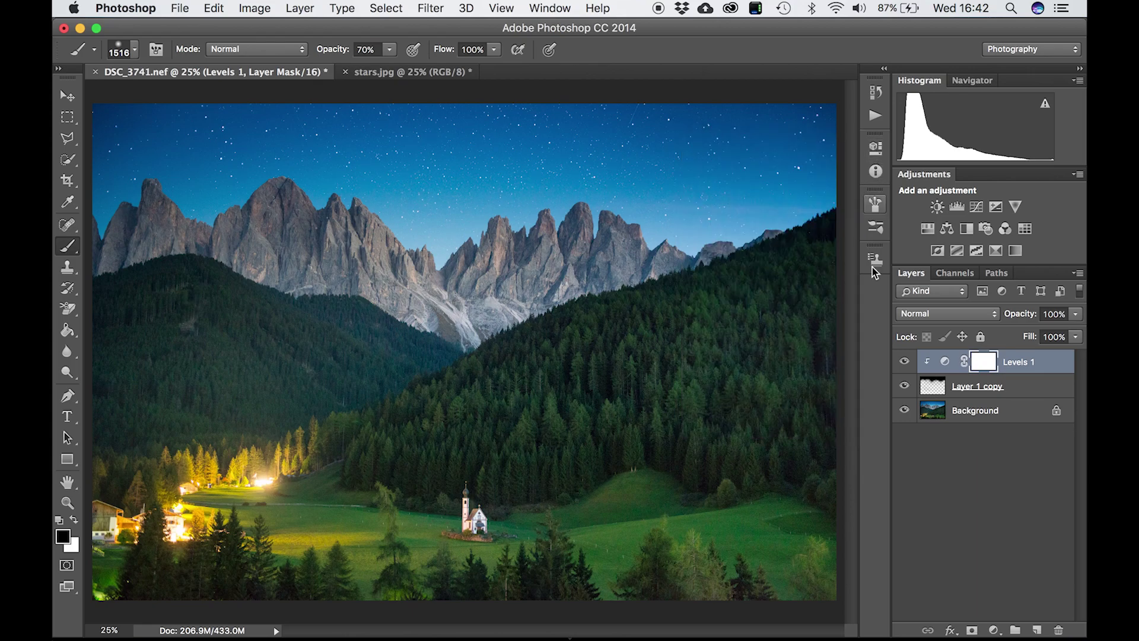
# Compare the sky with the Levels adjustment layer hidden and shown
pyautogui.click(903, 363)
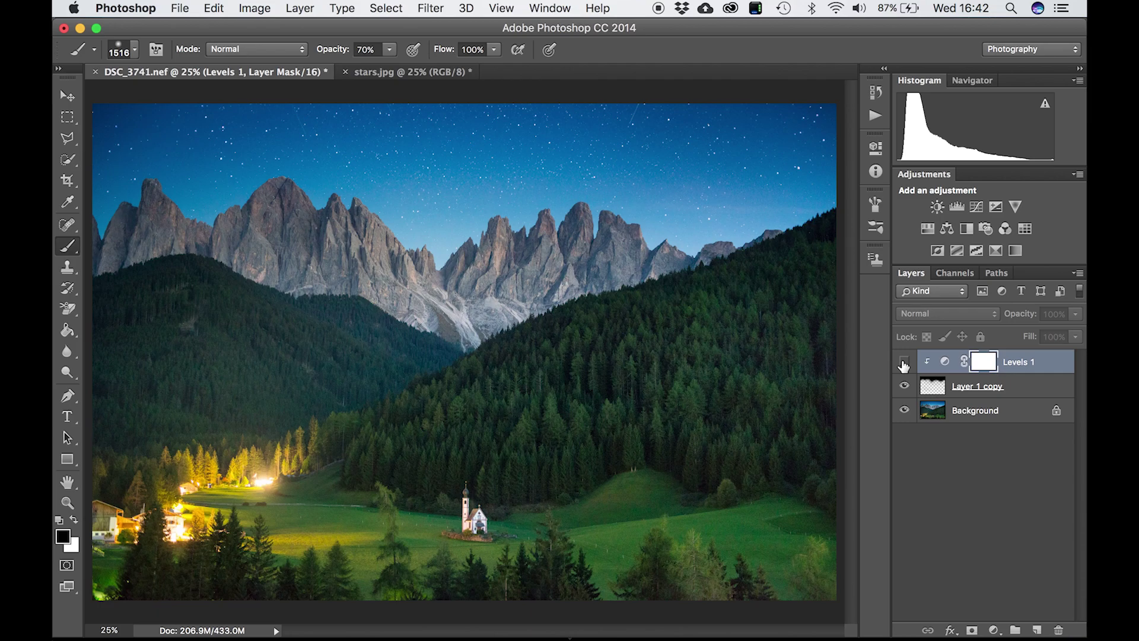
pyautogui.click(903, 363)
pyautogui.click(903, 363)
pyautogui.click(903, 363)
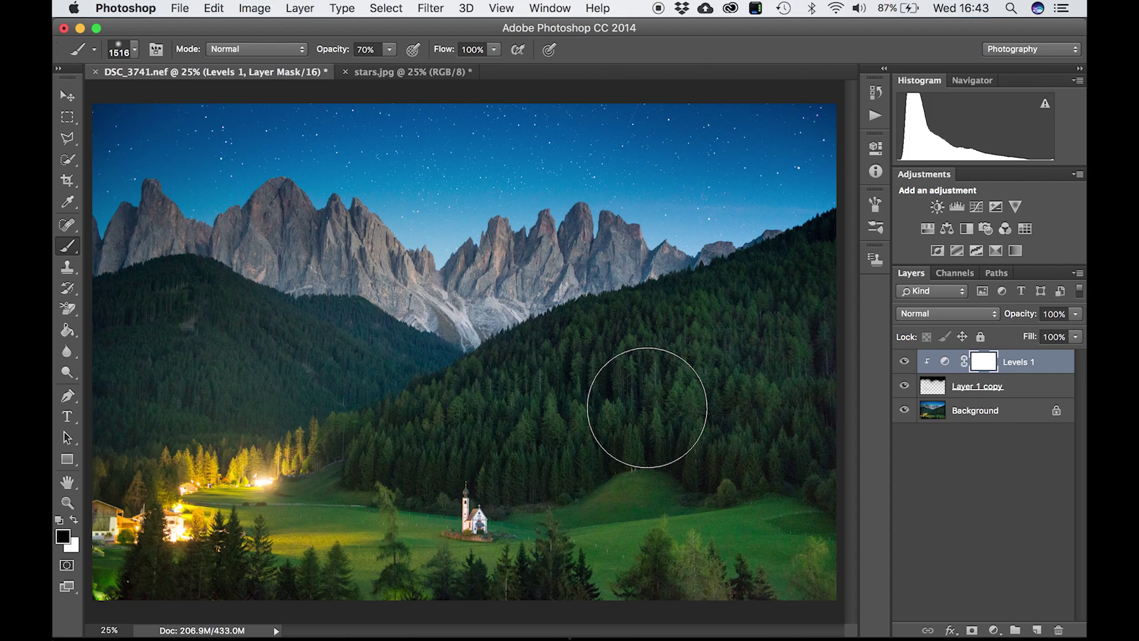
# Flatten and save the image in Photoshop, and switch to Lightroom Classic
pyautogui.press('super+alt+shift+e')
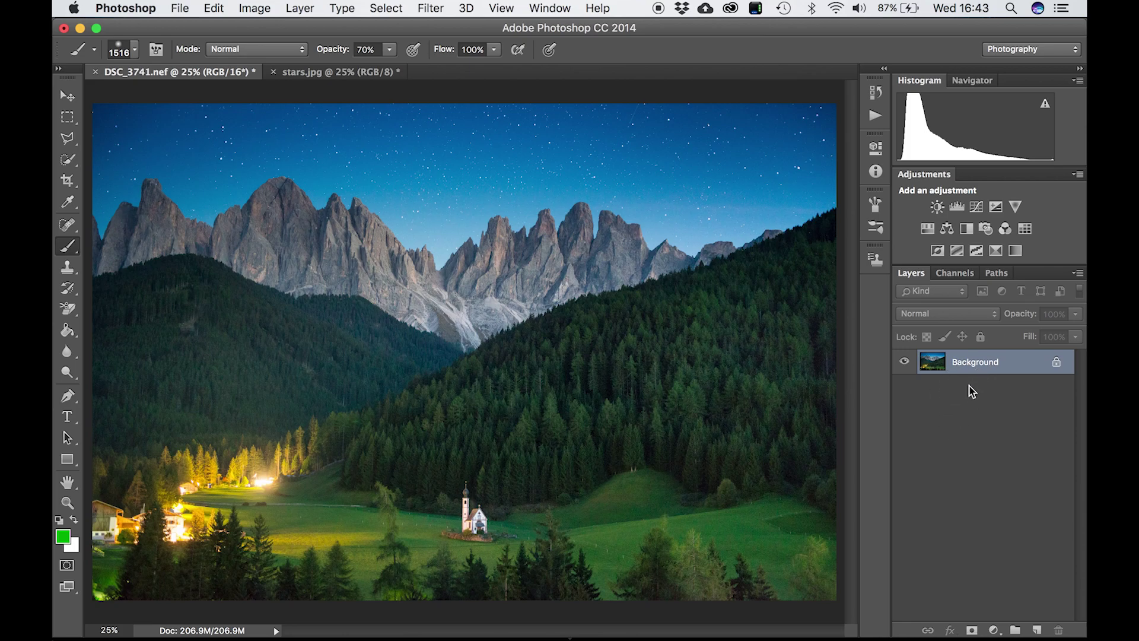
pyautogui.press('super+s')
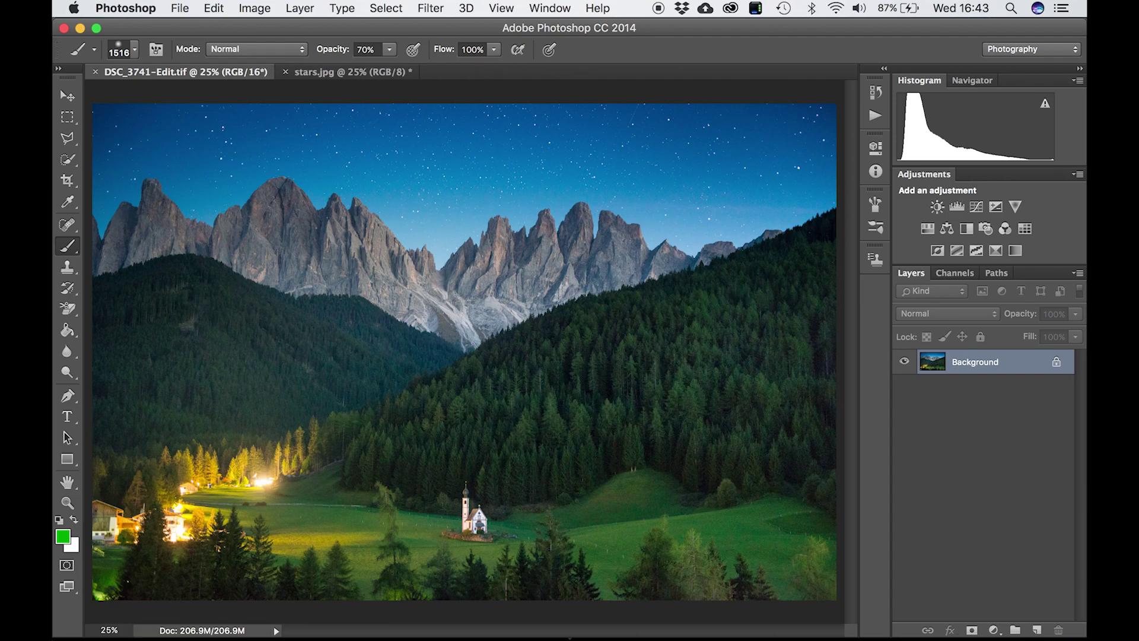
pyautogui.moveTo(542, 629)
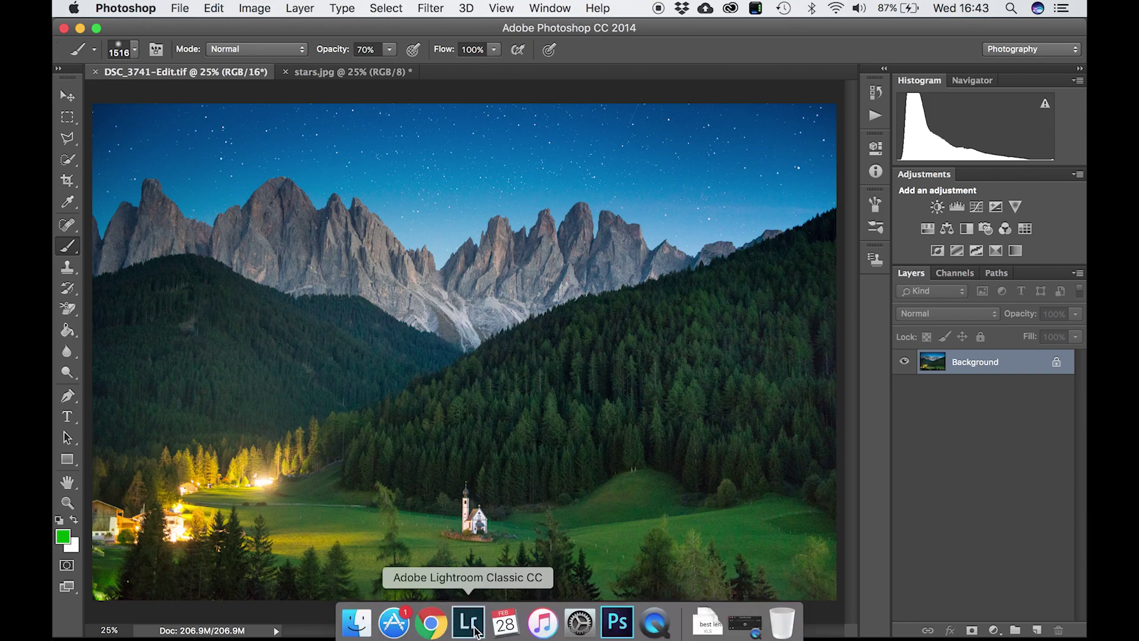
pyautogui.click(474, 627)
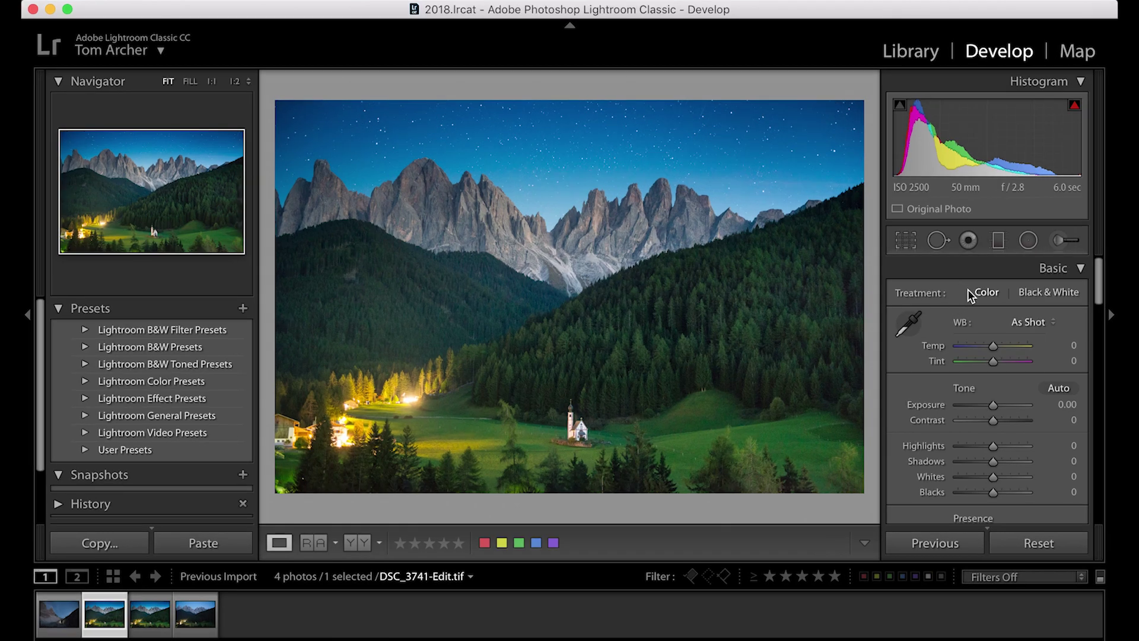
# Draw a graduated filter from the sky down over the mountains with tint 0 and exposure −0.20, extending its upper edge beyond the photo
pyautogui.click(999, 240)
pyautogui.moveTo(579, 130); pyautogui.dragTo(580, 254)
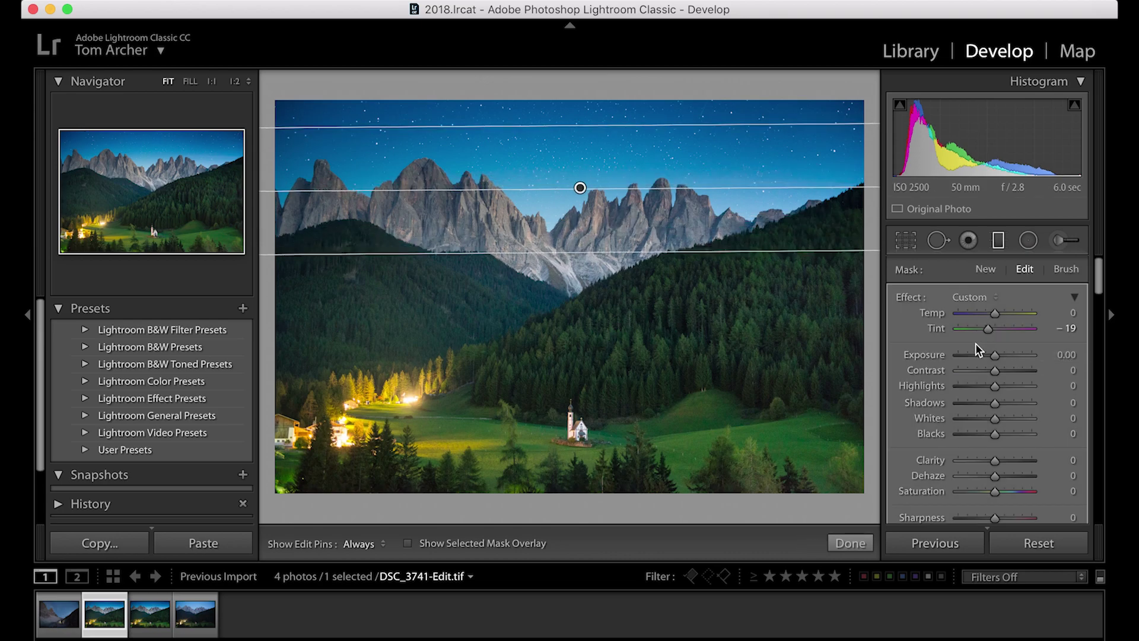
pyautogui.doubleClick(935, 329)
pyautogui.click(1062, 357)
pyautogui.press('Down')
pyautogui.press('Down')
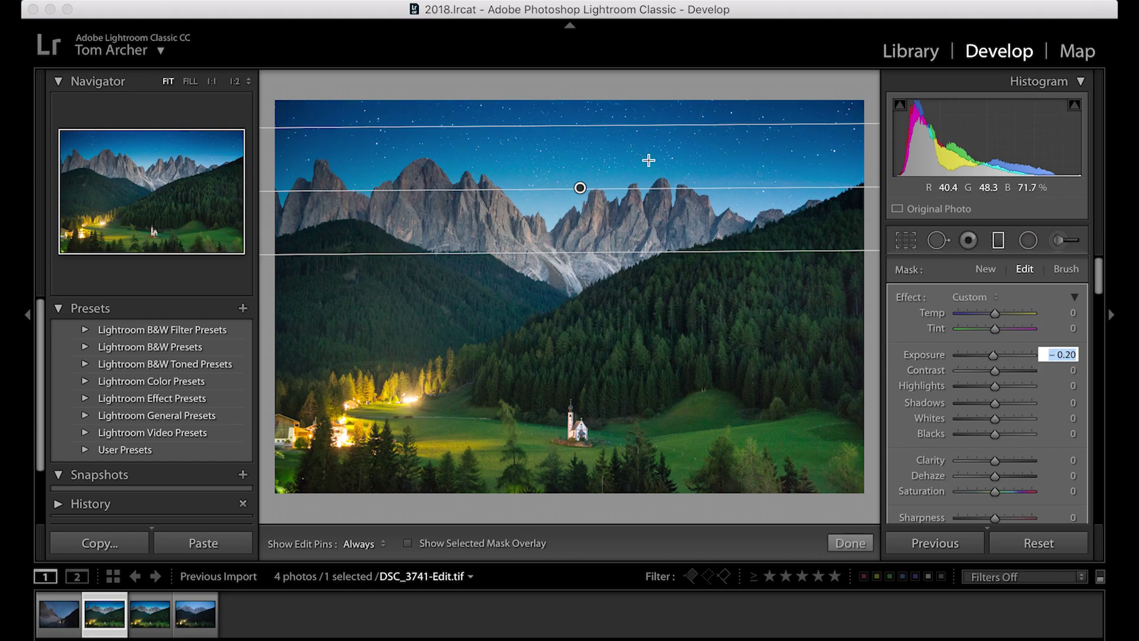
pyautogui.press('Return')
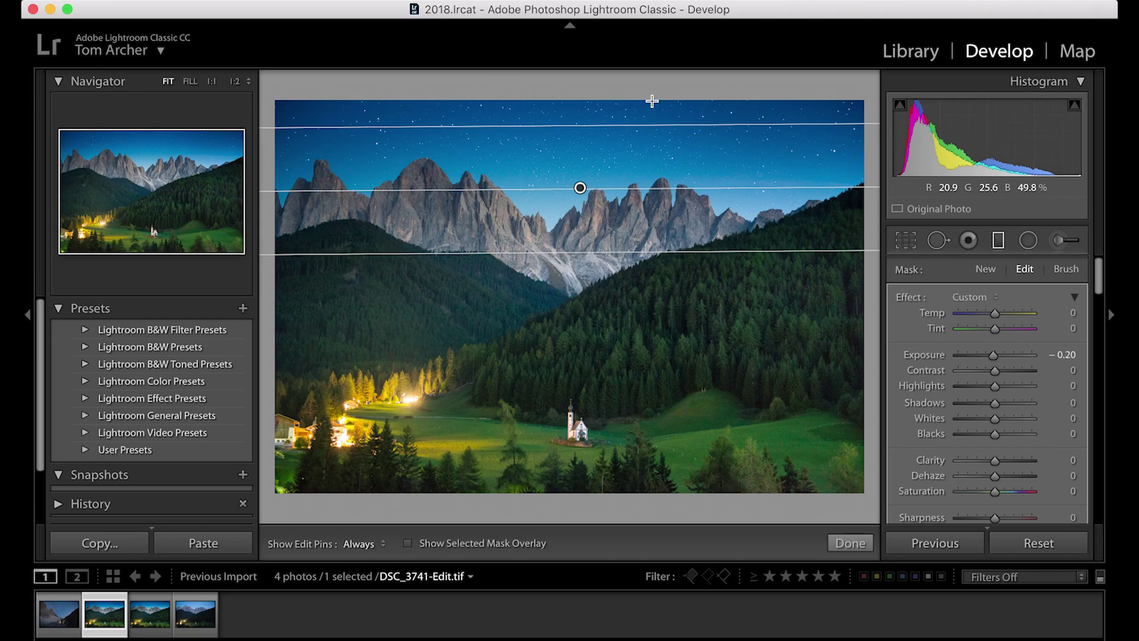
pyautogui.moveTo(628, 126); pyautogui.dragTo(632, 80)
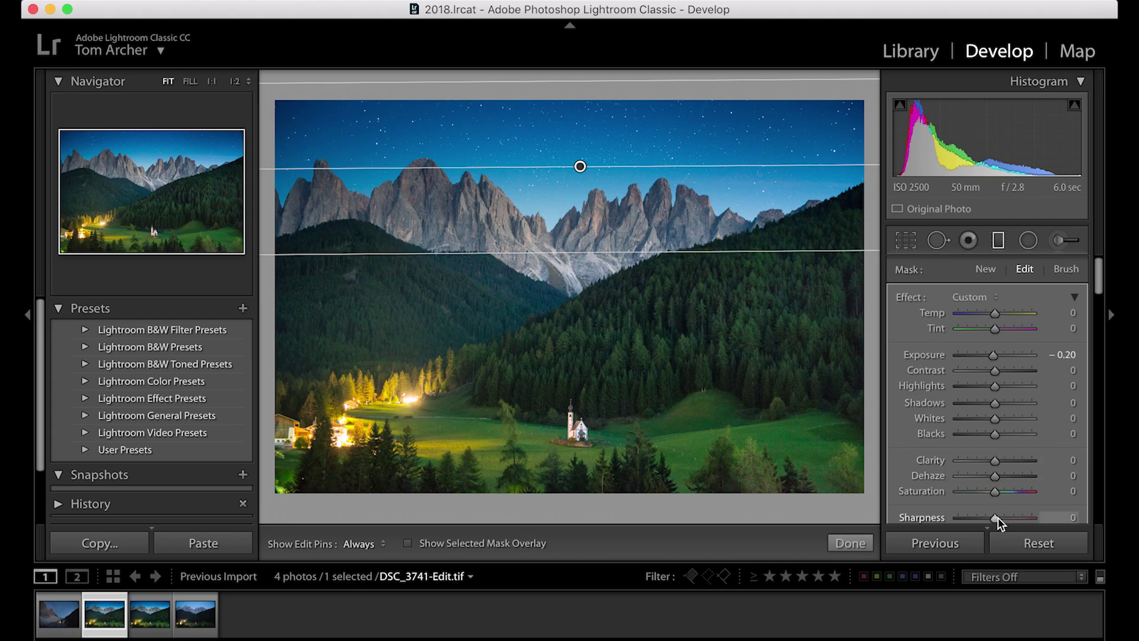
# Set the sky graduated filter's sharpness to 100, contrast to 19 and clarity to 19
pyautogui.moveTo(994, 517); pyautogui.dragTo(1038, 518)
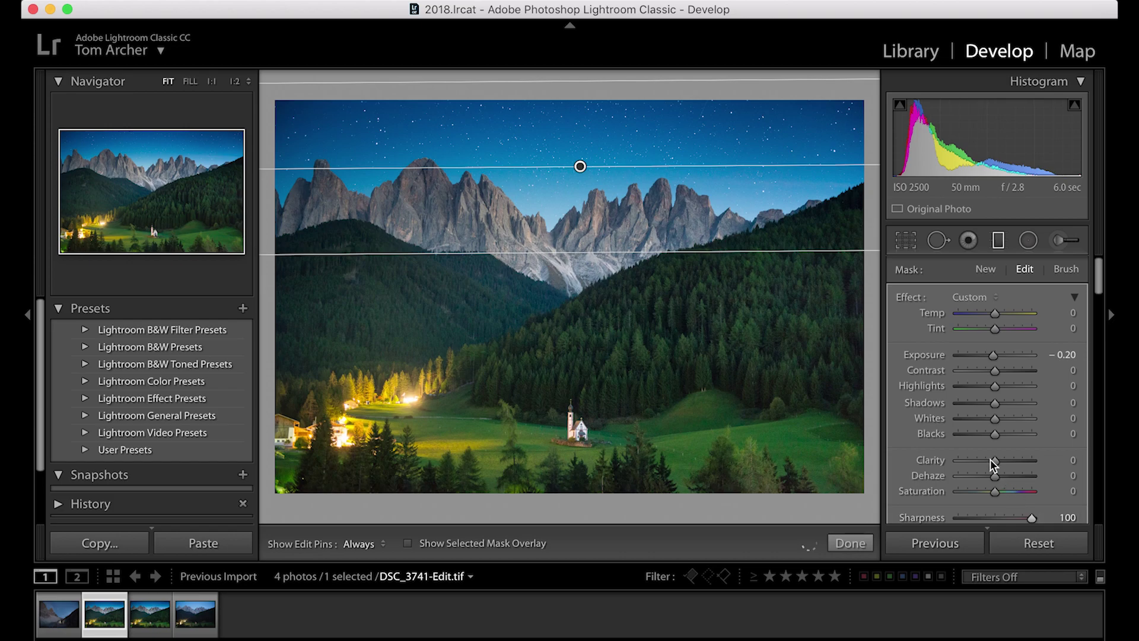
pyautogui.moveTo(993, 372); pyautogui.dragTo(1001, 368)
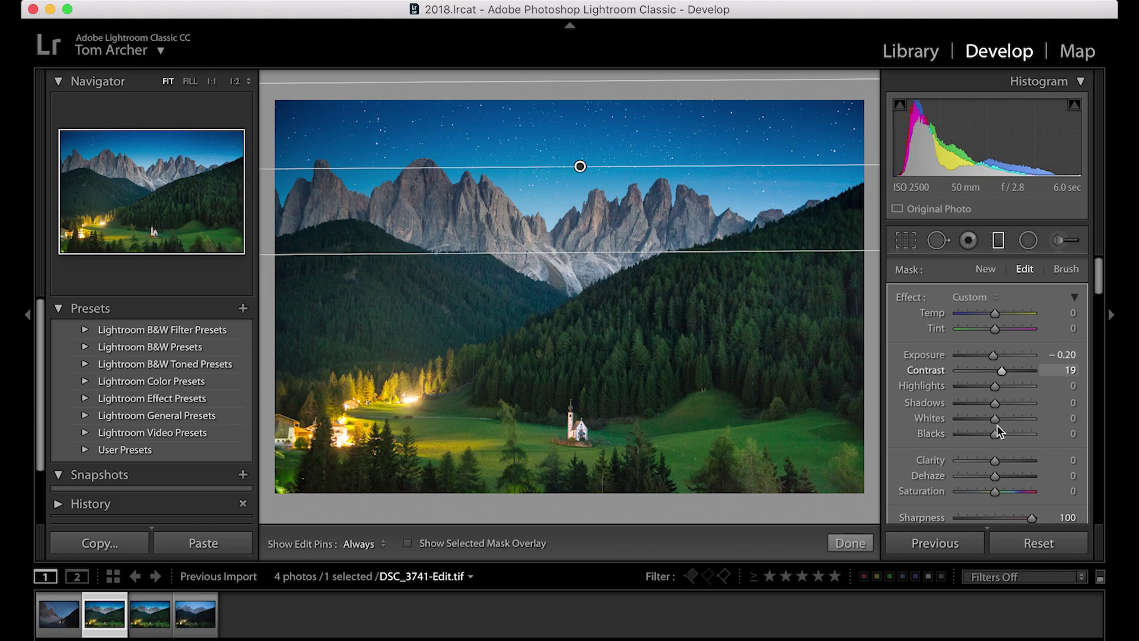
pyautogui.moveTo(995, 458); pyautogui.dragTo(1002, 457)
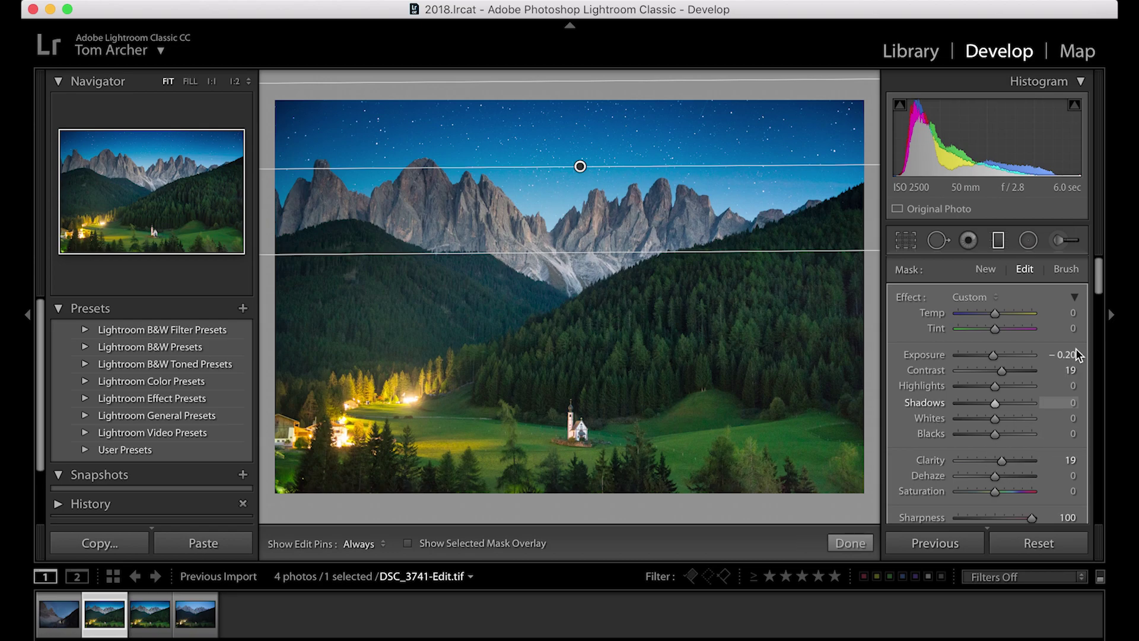
pyautogui.press('Escape')
# Compare the photo with the graduated filter off and on, and close the filter tool
pyautogui.moveTo(1096, 279); pyautogui.dragTo(1083, 307)
pyautogui.click(898, 488)
pyautogui.click(898, 486)
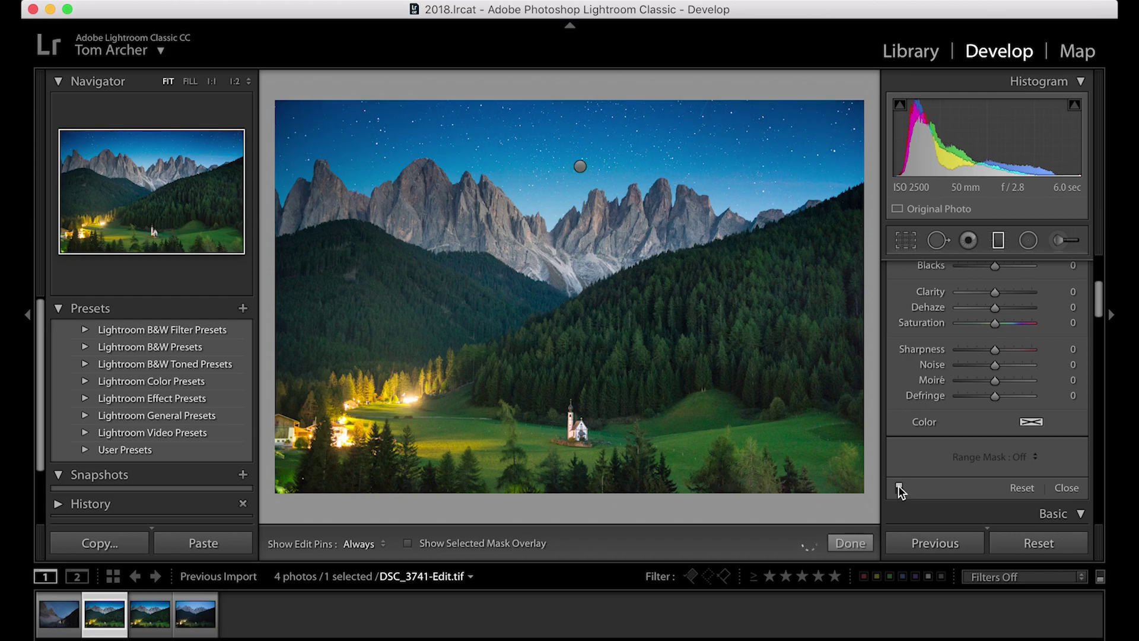
pyautogui.click(897, 486)
pyautogui.click(895, 487)
pyautogui.press('m')
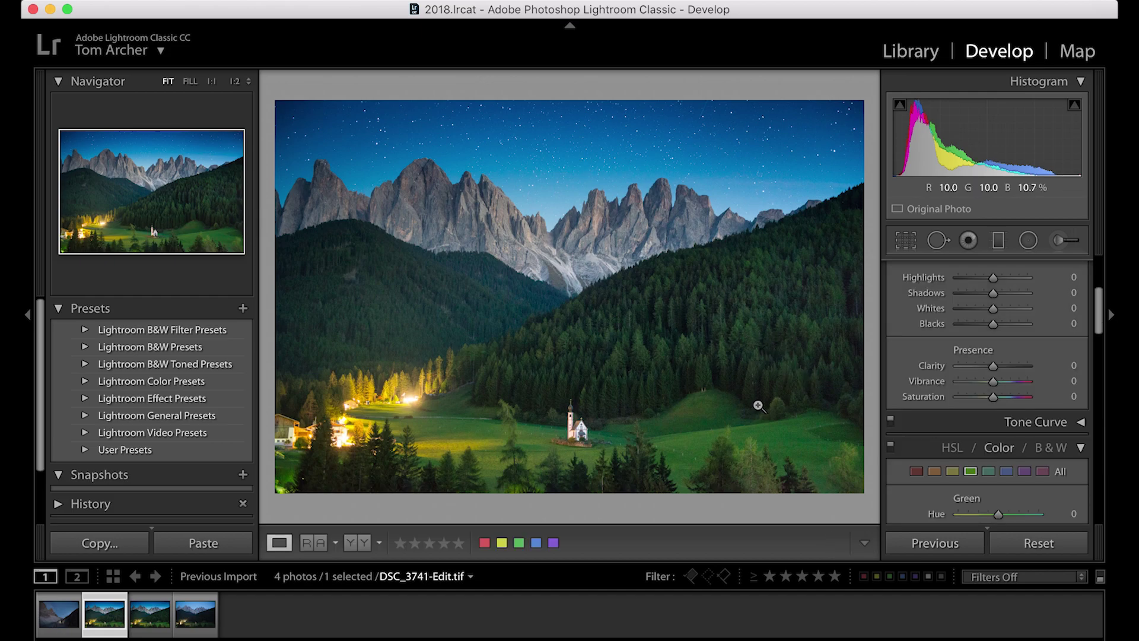
# Reset DSC_3741.nef to its unedited state and return to DSC_3741-Edit.tif for a before-and-after comparison
pyautogui.click(151, 617)
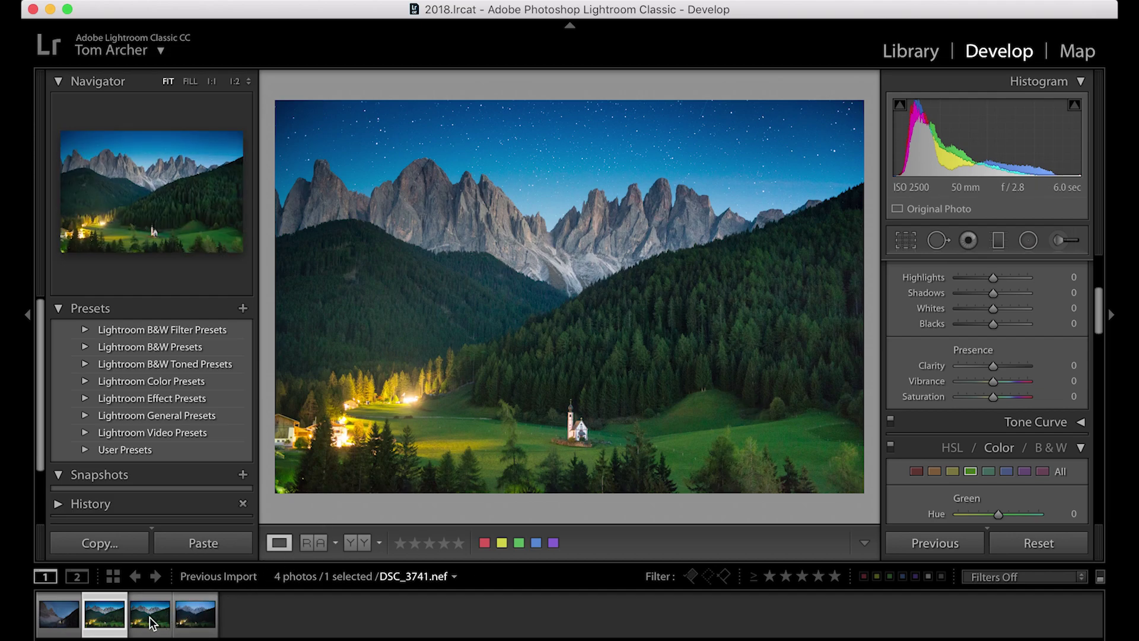
pyautogui.click(924, 557)
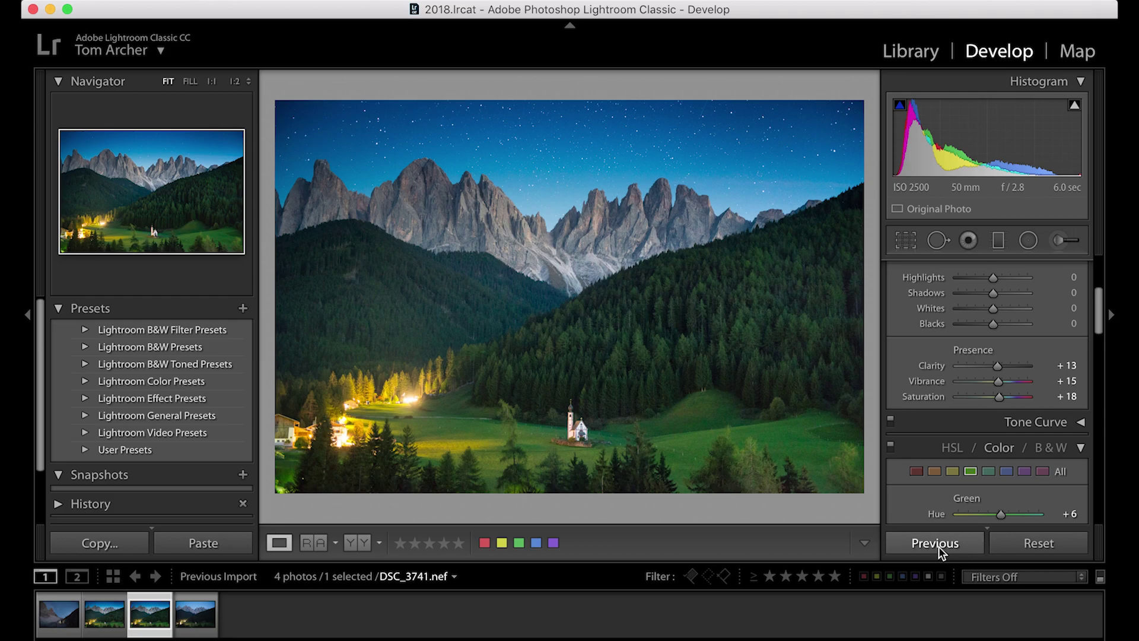
pyautogui.click(1008, 543)
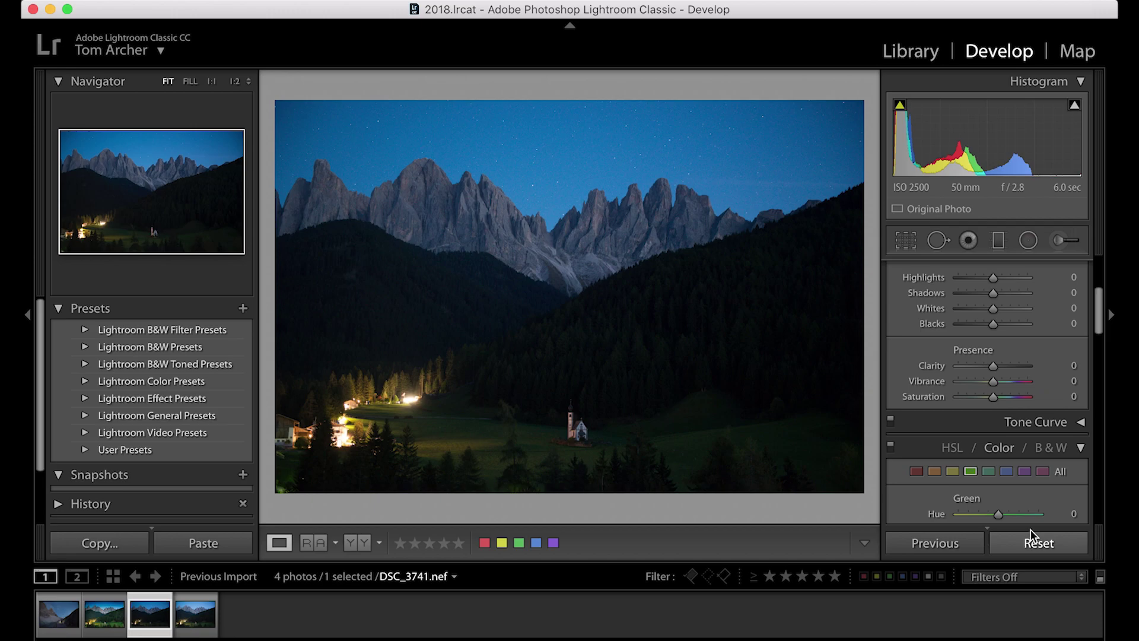
pyautogui.press('Left')
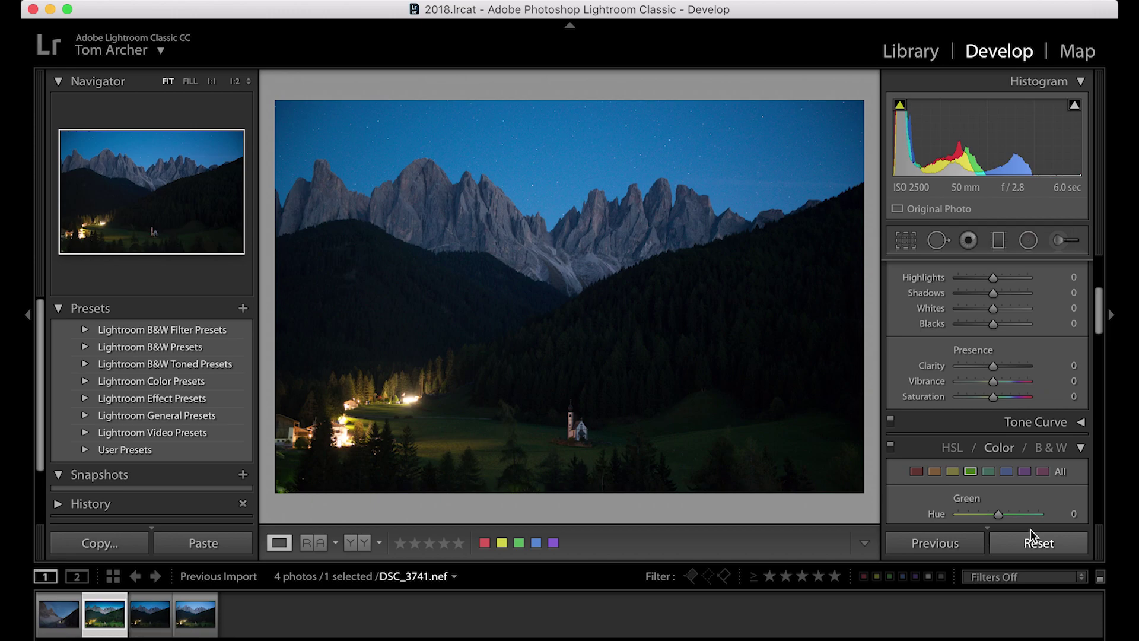